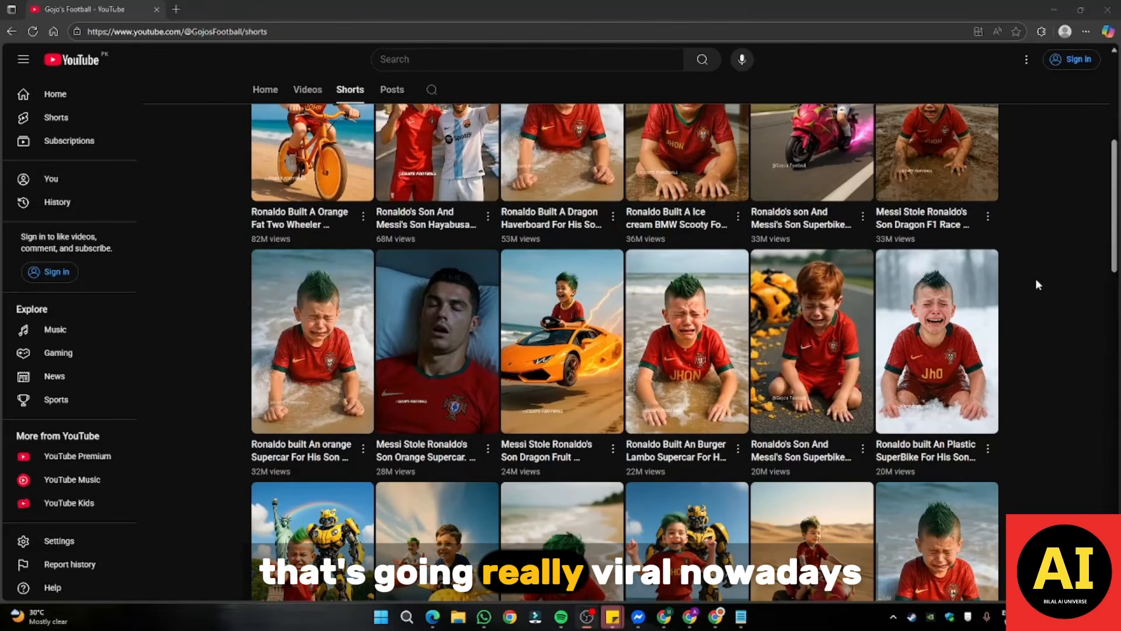
Step: Check the Gojo's Football channel's full description for its join date, subscriber, video and view figures, closing the details when done
{"action": "scroll", "coordinate": [1037, 284], "scroll_direction": "down", "scroll_amount": 4}
{"action": "scroll", "coordinate": [1037, 284], "scroll_direction": "up", "scroll_amount": 8}
{"action": "scroll", "coordinate": [1037, 285], "scroll_direction": "up", "scroll_amount": 3}
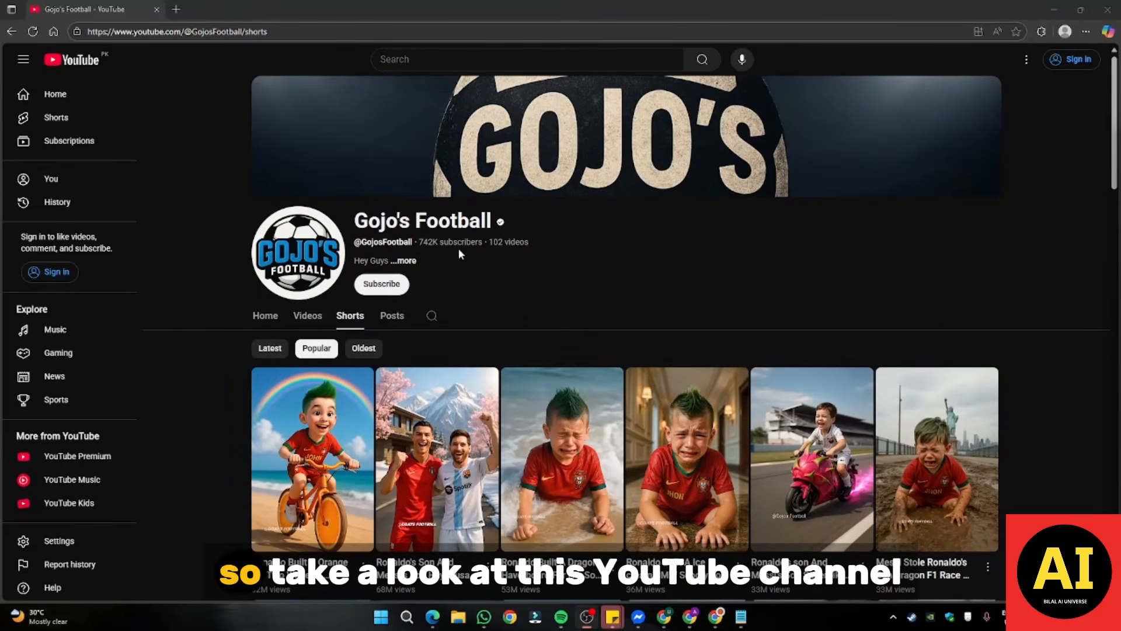
{"action": "left_click", "coordinate": [407, 261]}
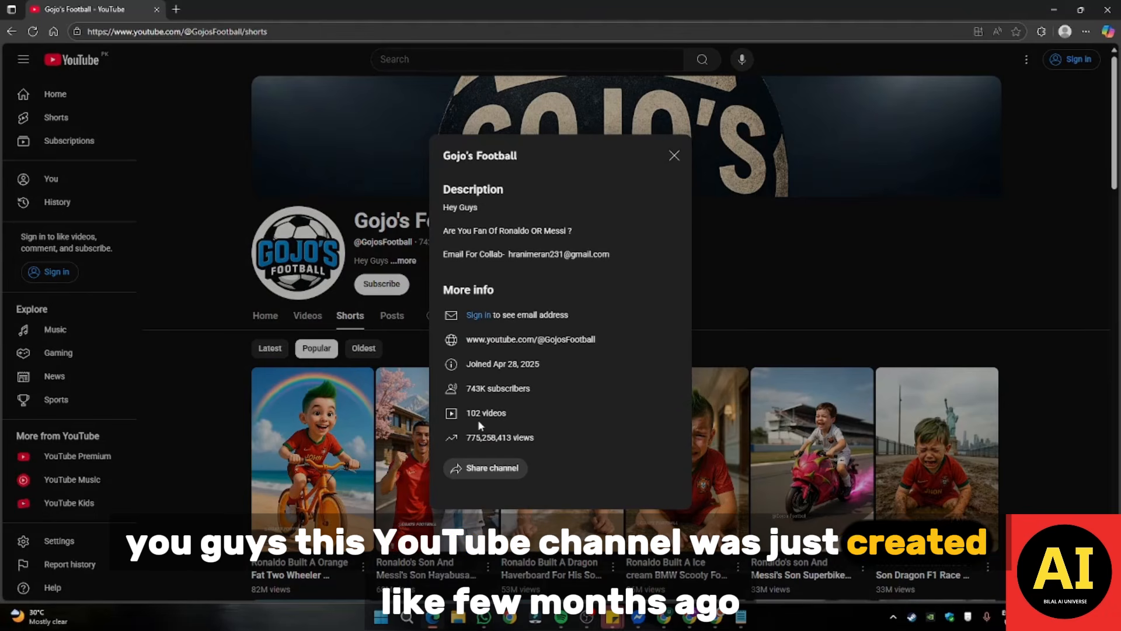
{"action": "left_click_drag", "start_coordinate": [494, 366], "coordinate": [571, 365]}
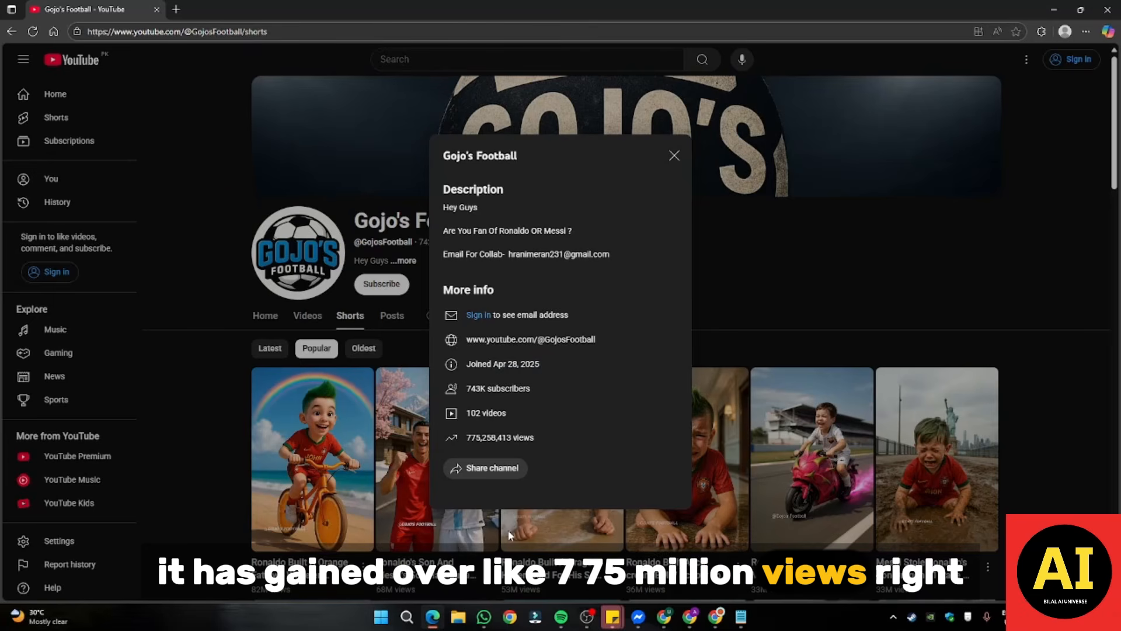
{"action": "left_click", "coordinate": [673, 156]}
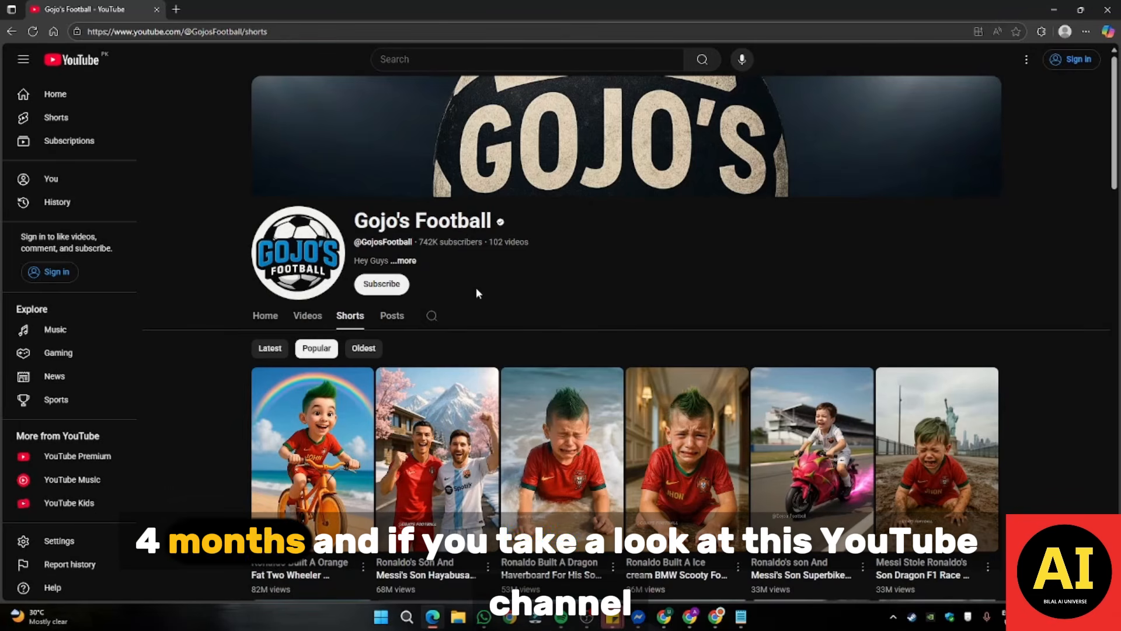
Step: Browse the channel's most popular Shorts and examine their football themes and view counts
{"action": "scroll", "coordinate": [1026, 331], "scroll_direction": "down", "scroll_amount": 2}
{"action": "scroll", "coordinate": [1028, 337], "scroll_direction": "down", "scroll_amount": 2}
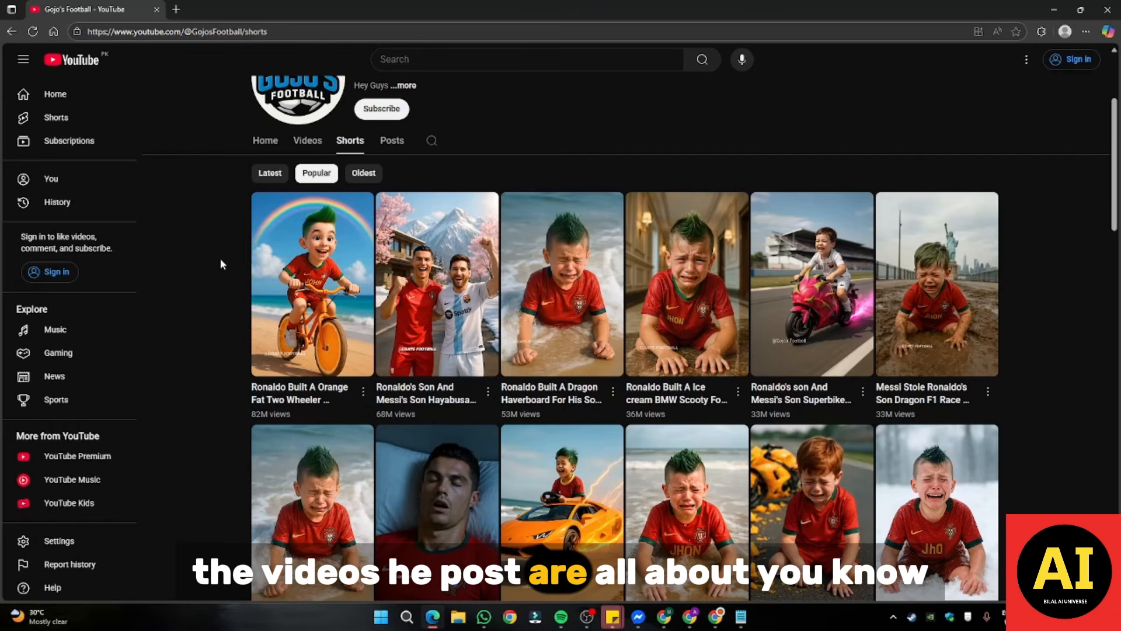
{"action": "scroll", "coordinate": [220, 260], "scroll_direction": "down", "scroll_amount": 3}
{"action": "scroll", "coordinate": [221, 261], "scroll_direction": "down", "scroll_amount": 1}
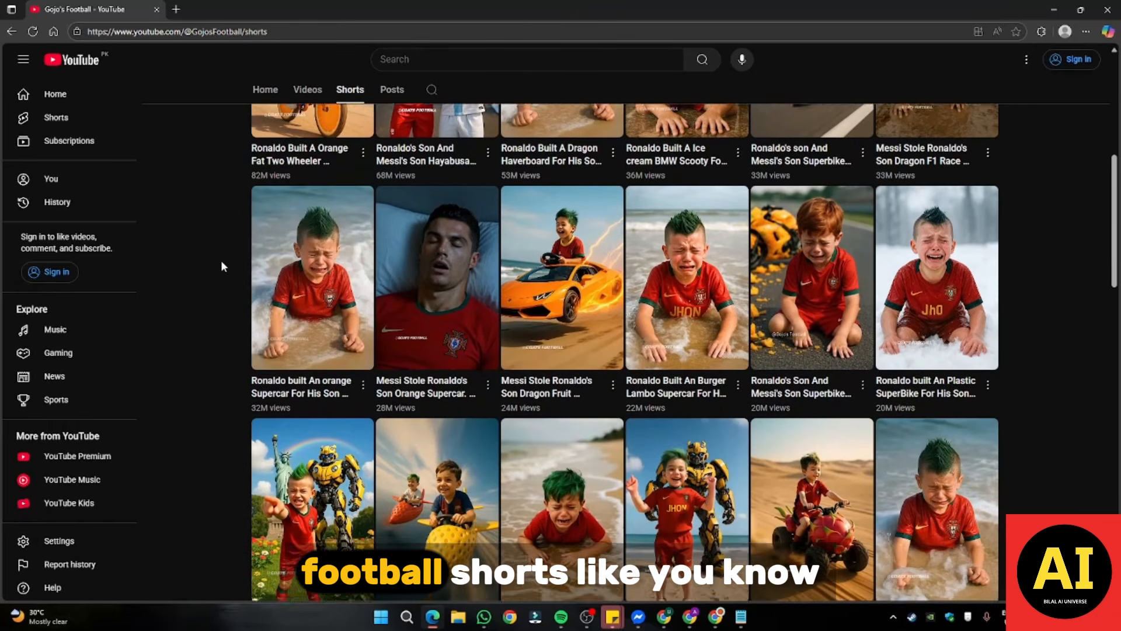
{"action": "scroll", "coordinate": [220, 260], "scroll_direction": "down", "scroll_amount": 4}
{"action": "scroll", "coordinate": [220, 261], "scroll_direction": "up", "scroll_amount": 10}
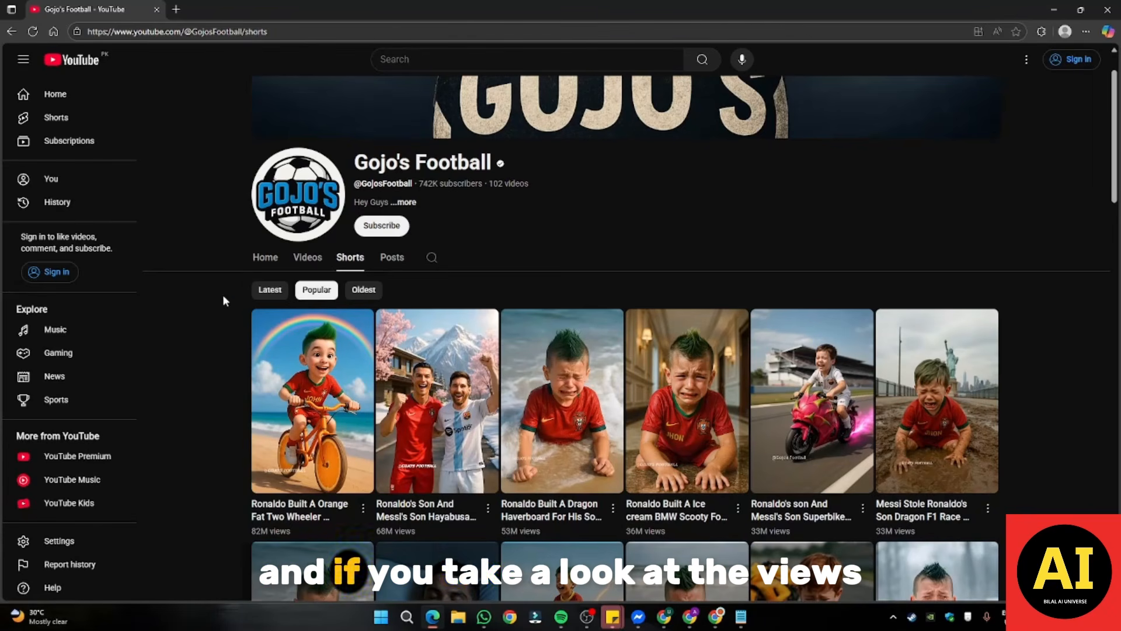
{"action": "scroll", "coordinate": [218, 281], "scroll_direction": "down", "scroll_amount": 3}
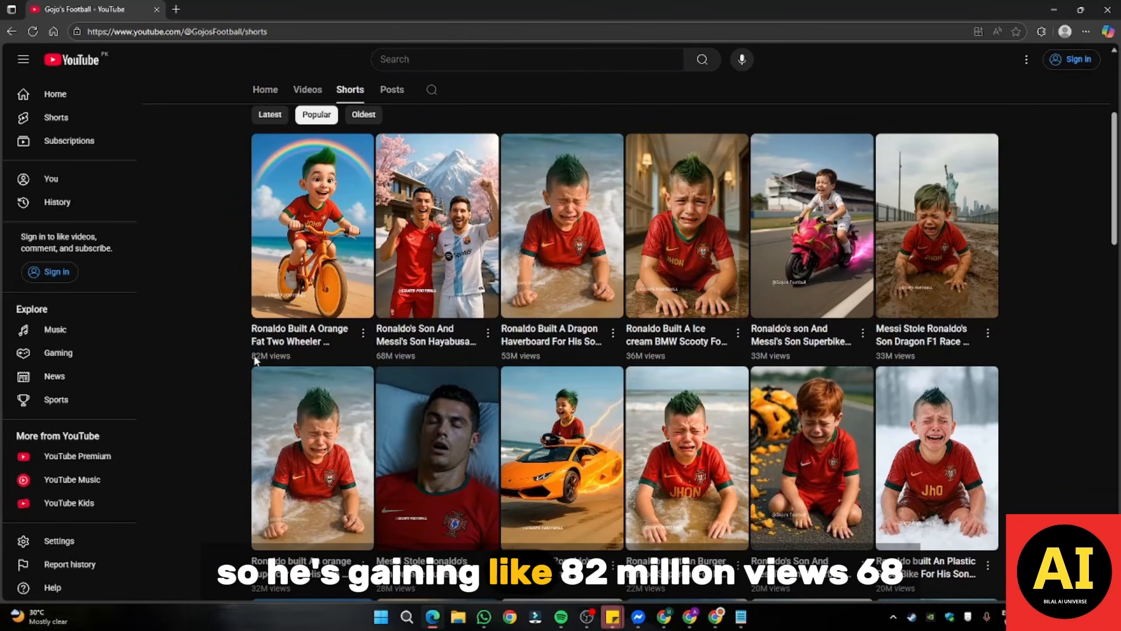
{"action": "left_click_drag", "start_coordinate": [239, 355], "coordinate": [305, 361]}
{"action": "left_click", "coordinate": [197, 355]}
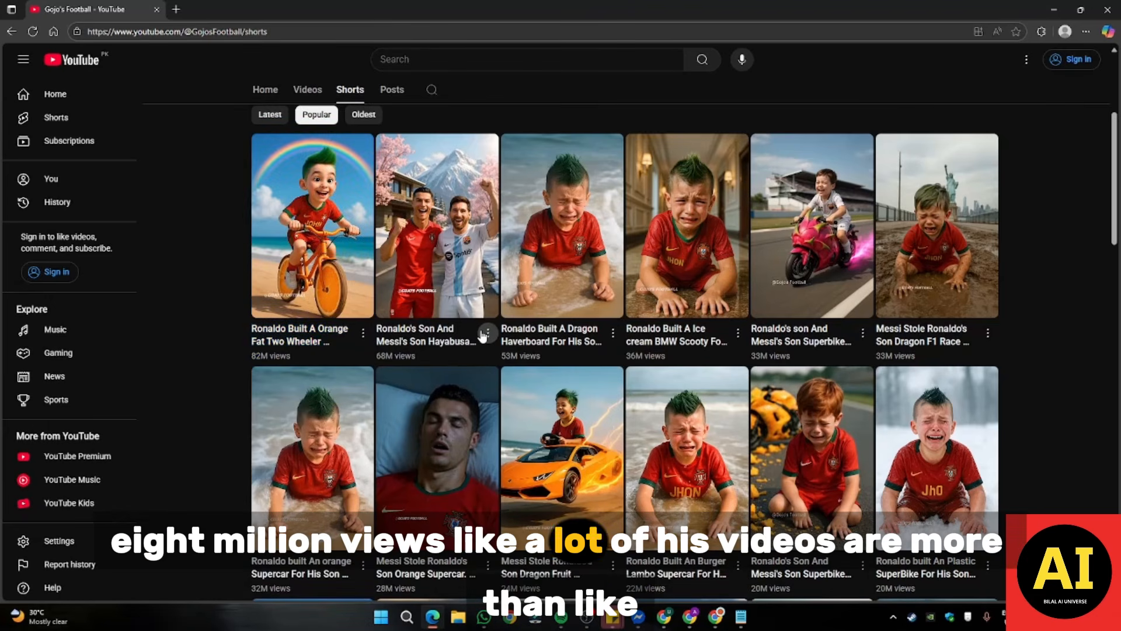
{"action": "scroll", "coordinate": [1042, 335], "scroll_direction": "down", "scroll_amount": 4}
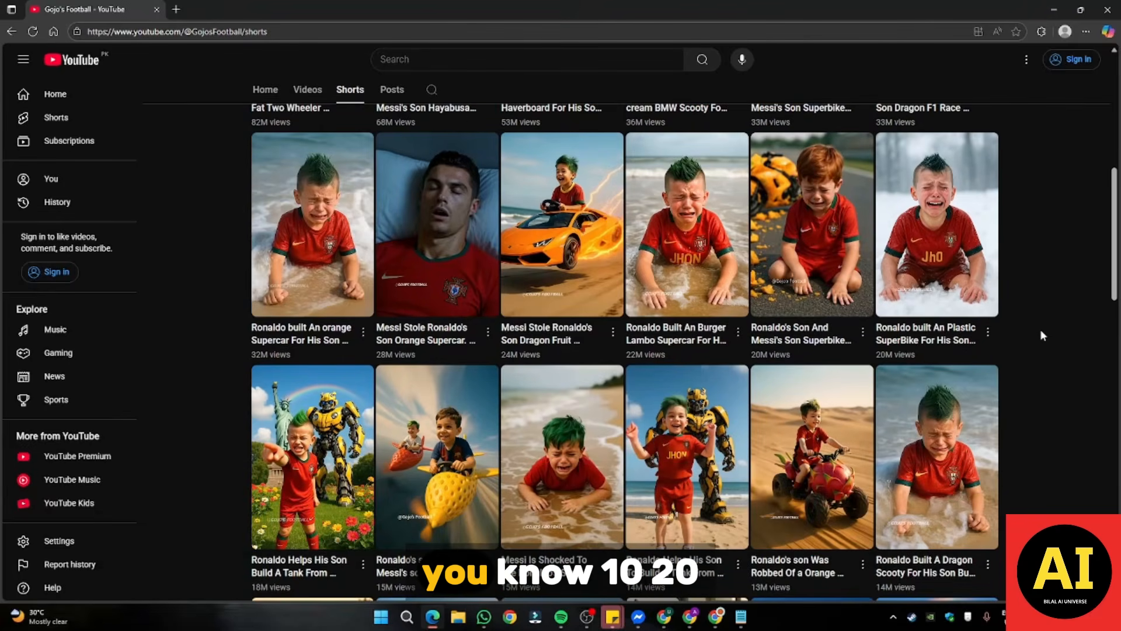
{"action": "scroll", "coordinate": [1042, 335], "scroll_direction": "down", "scroll_amount": 8}
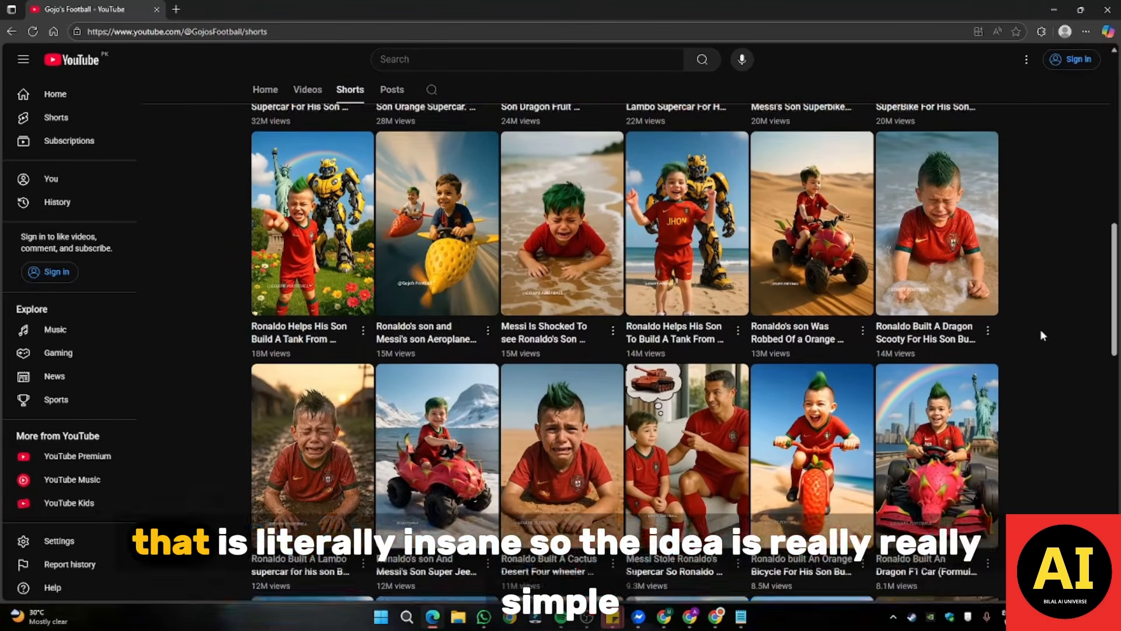
{"action": "scroll", "coordinate": [1040, 332], "scroll_direction": "up", "scroll_amount": 15}
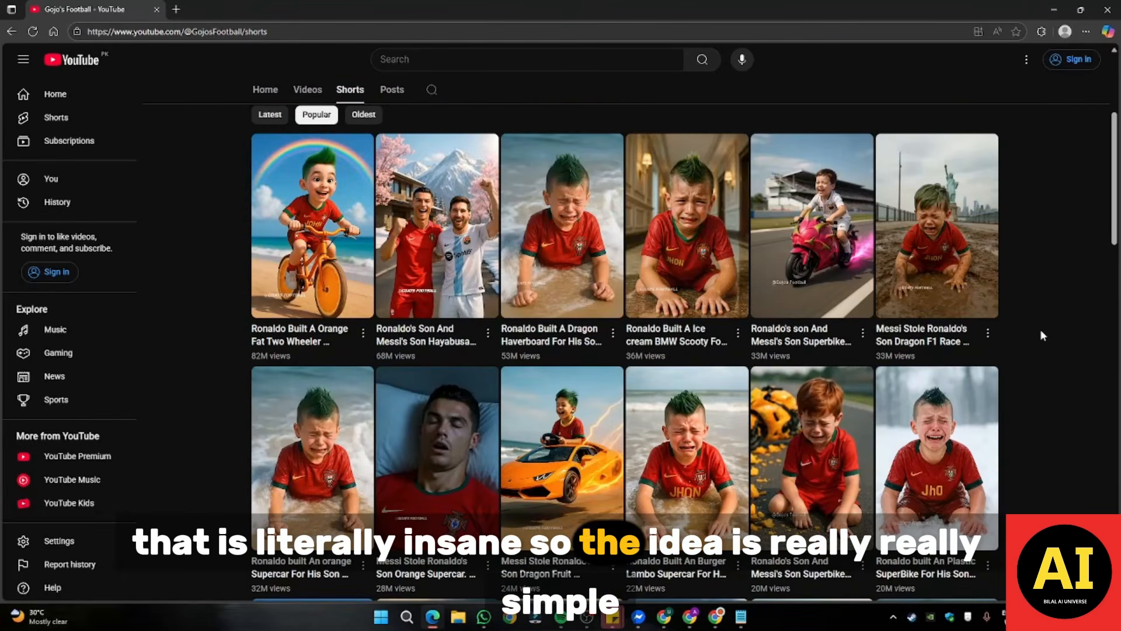
{"action": "scroll", "coordinate": [1042, 335], "scroll_direction": "down", "scroll_amount": 4}
{"action": "scroll", "coordinate": [1042, 334], "scroll_direction": "up", "scroll_amount": 4}
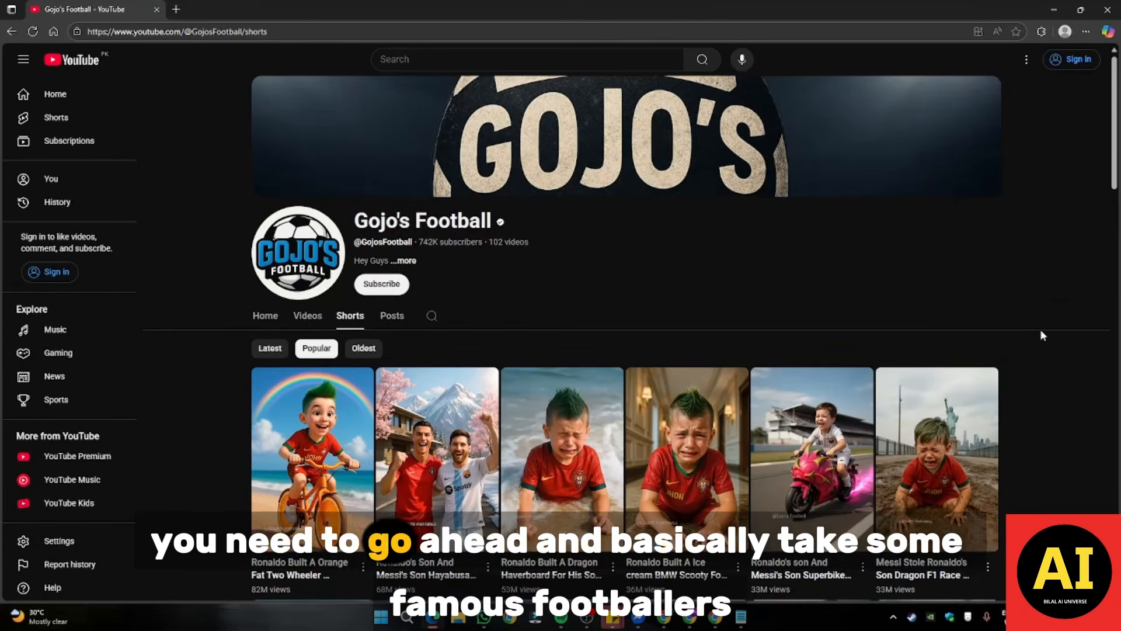
{"action": "scroll", "coordinate": [1042, 335], "scroll_direction": "down", "scroll_amount": 4}
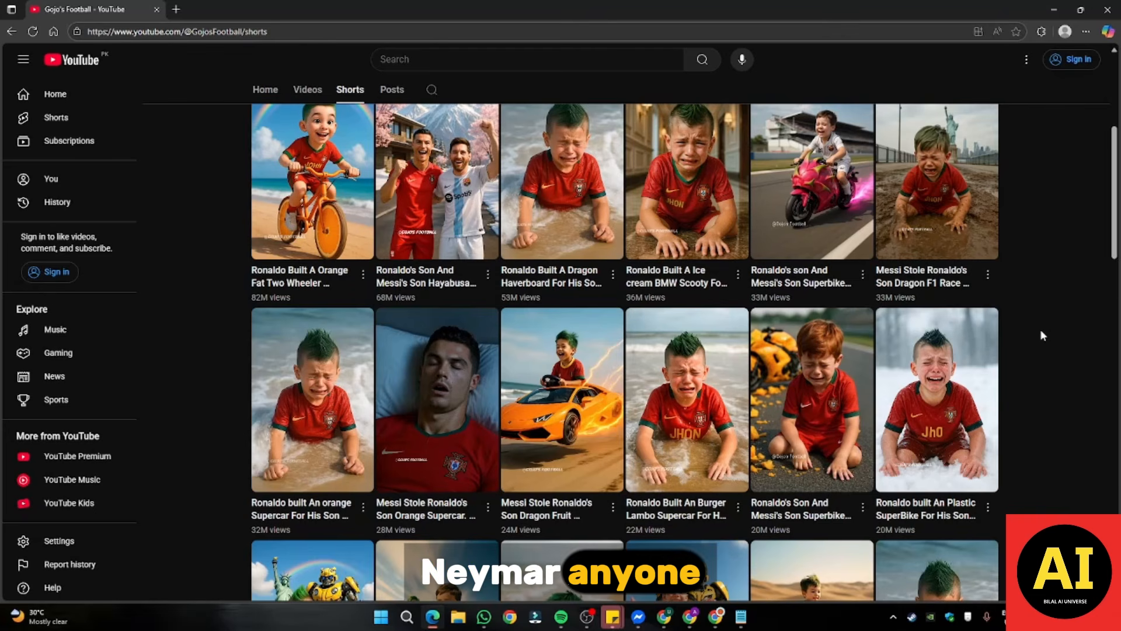
{"action": "scroll", "coordinate": [1042, 334], "scroll_direction": "up", "scroll_amount": 4}
{"action": "scroll", "coordinate": [1041, 331], "scroll_direction": "down", "scroll_amount": 5}
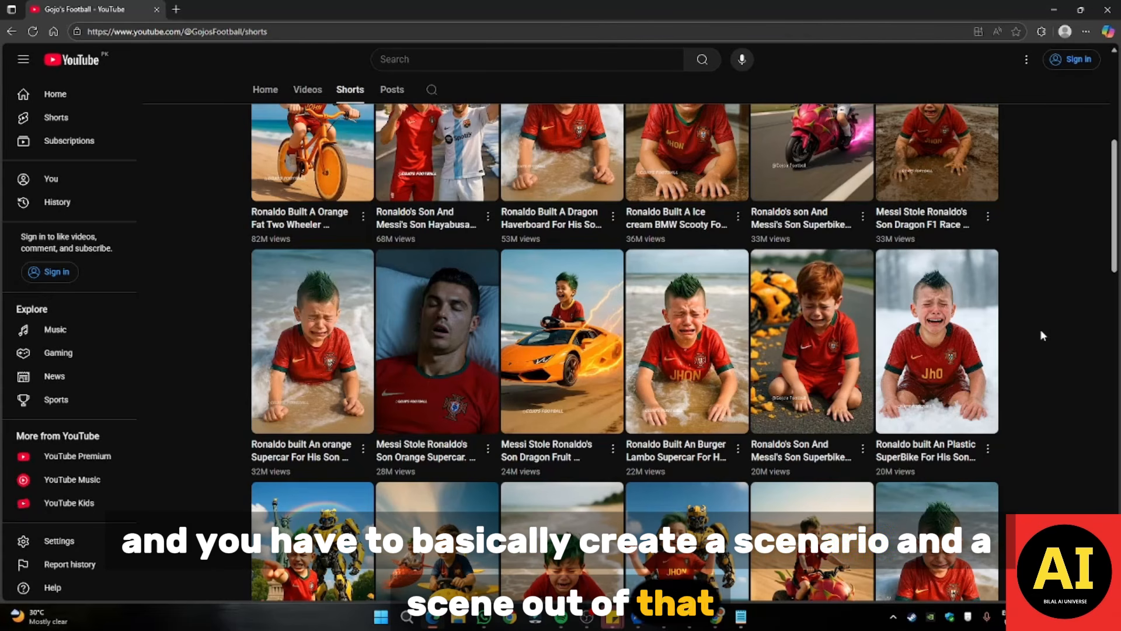
{"action": "scroll", "coordinate": [1041, 331], "scroll_direction": "up", "scroll_amount": 5}
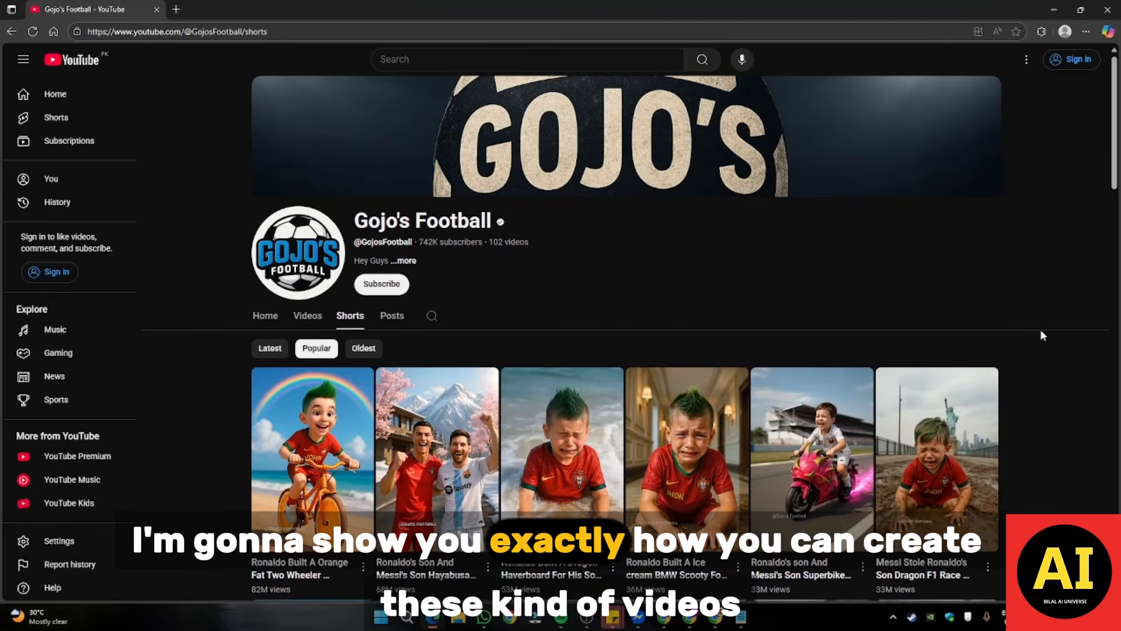
{"action": "scroll", "coordinate": [1042, 335], "scroll_direction": "down", "scroll_amount": 4}
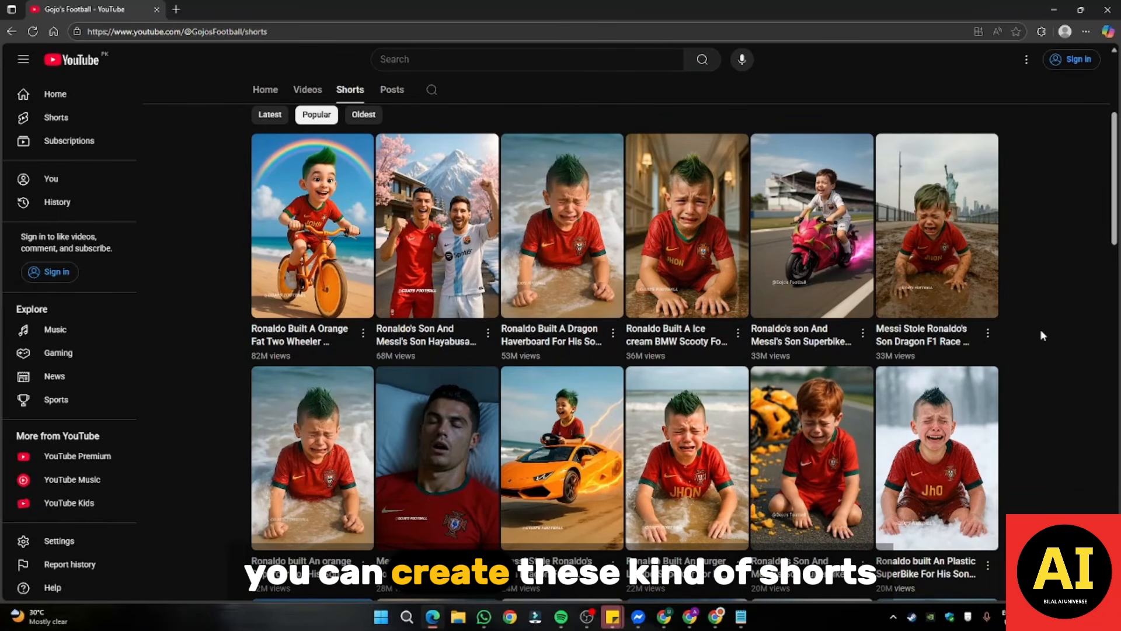
{"action": "scroll", "coordinate": [1042, 335], "scroll_direction": "up", "scroll_amount": 4}
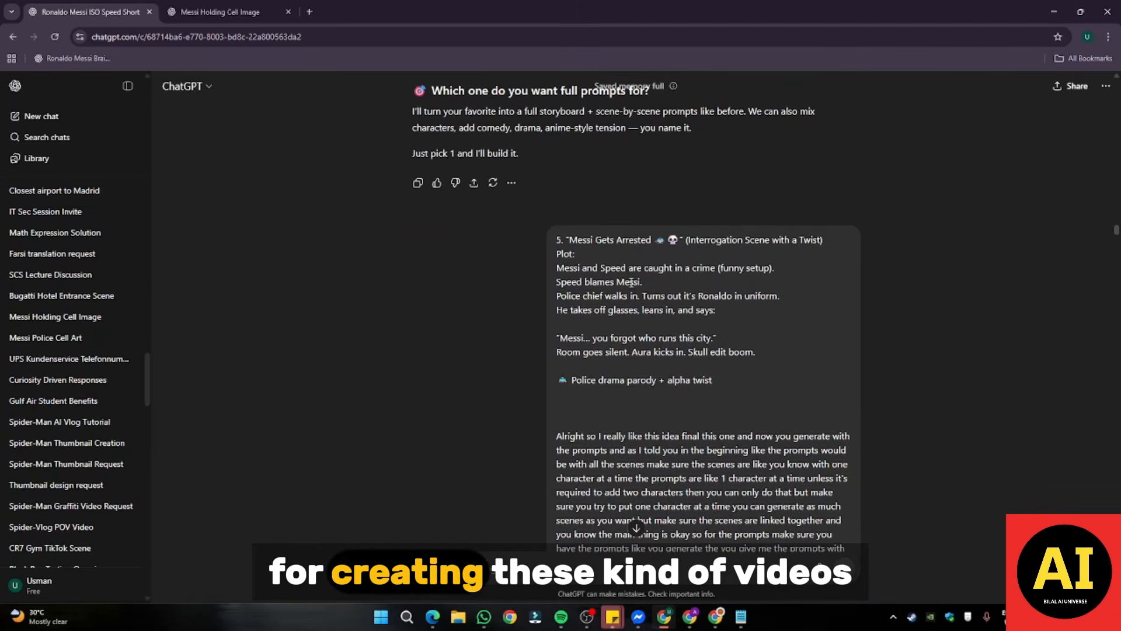
Step: Read the plot of the "Messi Gets Arrested" idea in the ChatGPT conversation, from the crime setup to the closing line
{"action": "scroll", "coordinate": [671, 280], "scroll_direction": "down", "scroll_amount": 2}
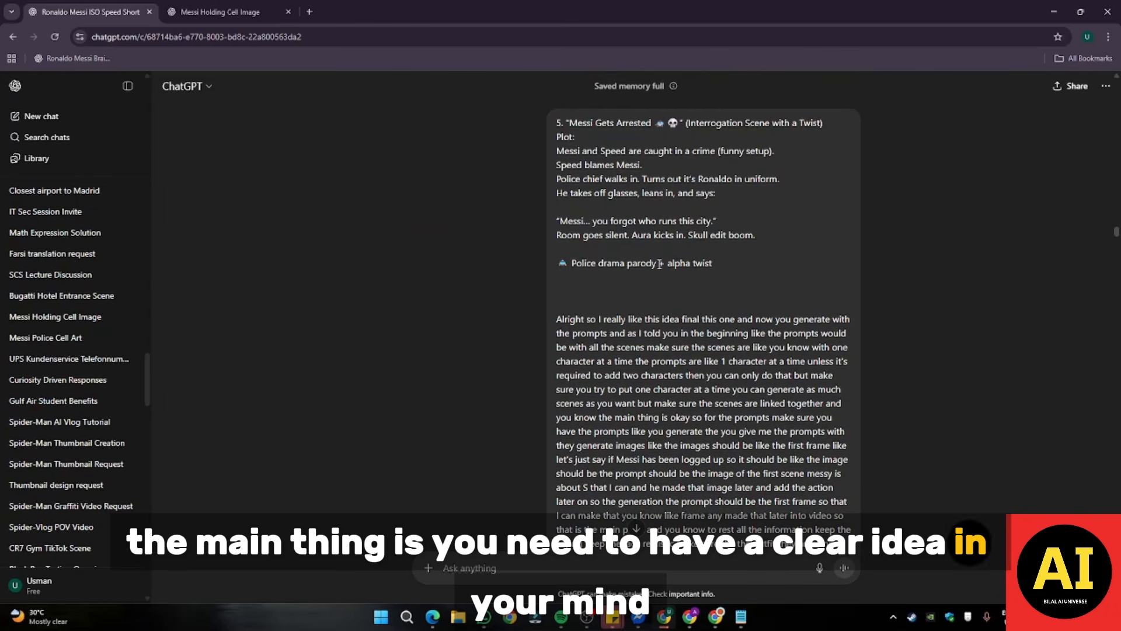
{"action": "left_click_drag", "start_coordinate": [570, 124], "coordinate": [653, 130]}
{"action": "left_click", "coordinate": [563, 125]}
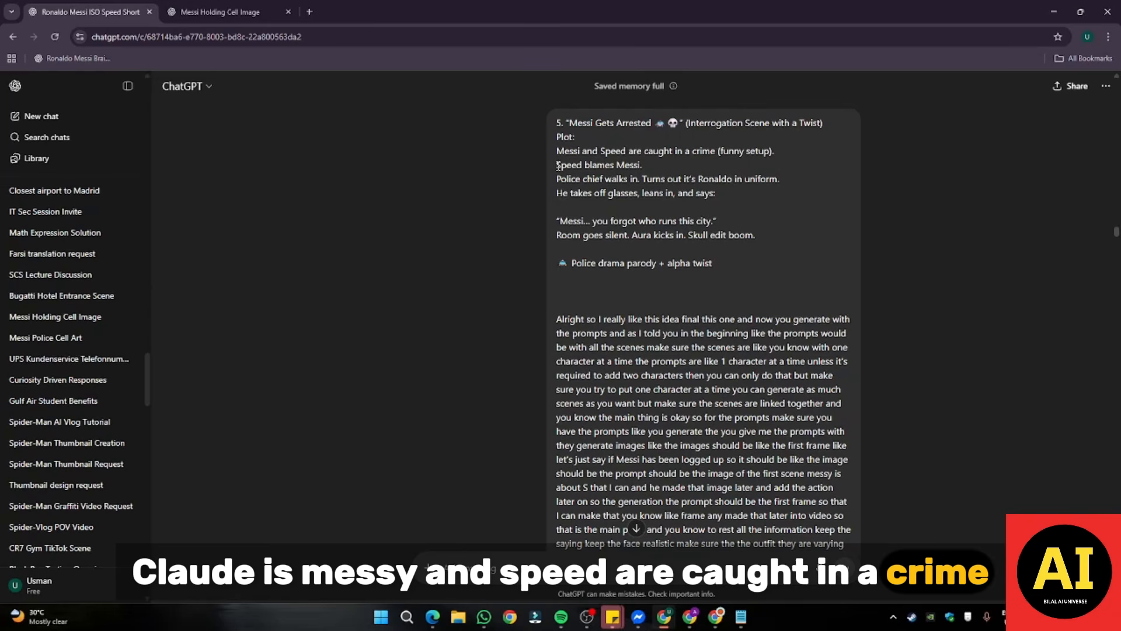
{"action": "left_click_drag", "start_coordinate": [558, 166], "coordinate": [647, 168]}
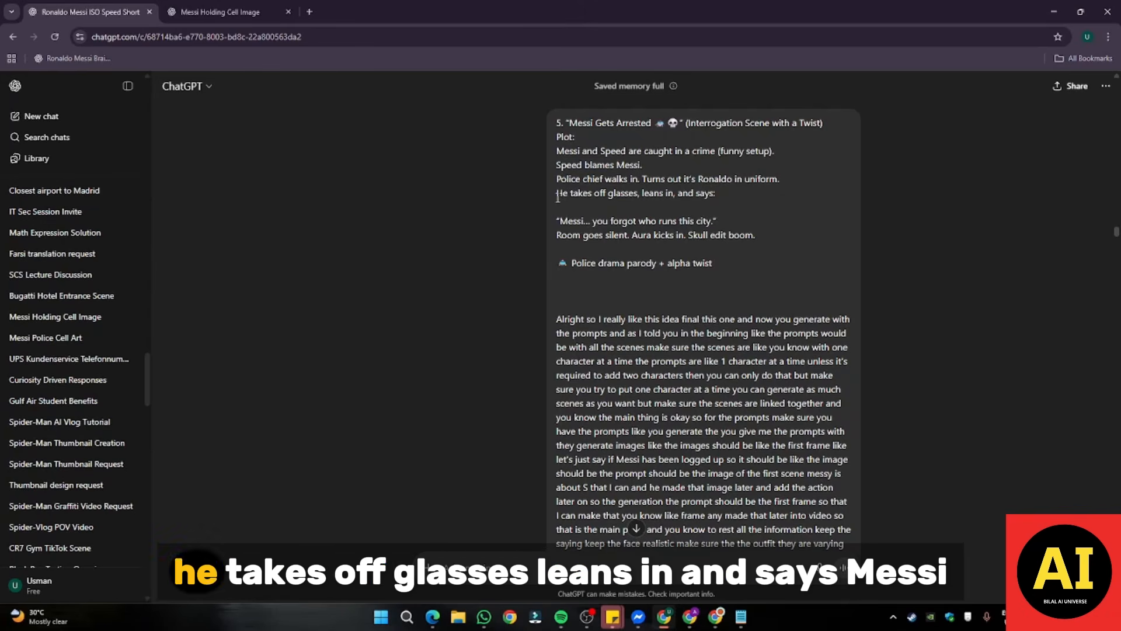
{"action": "left_click_drag", "start_coordinate": [569, 193], "coordinate": [674, 194]}
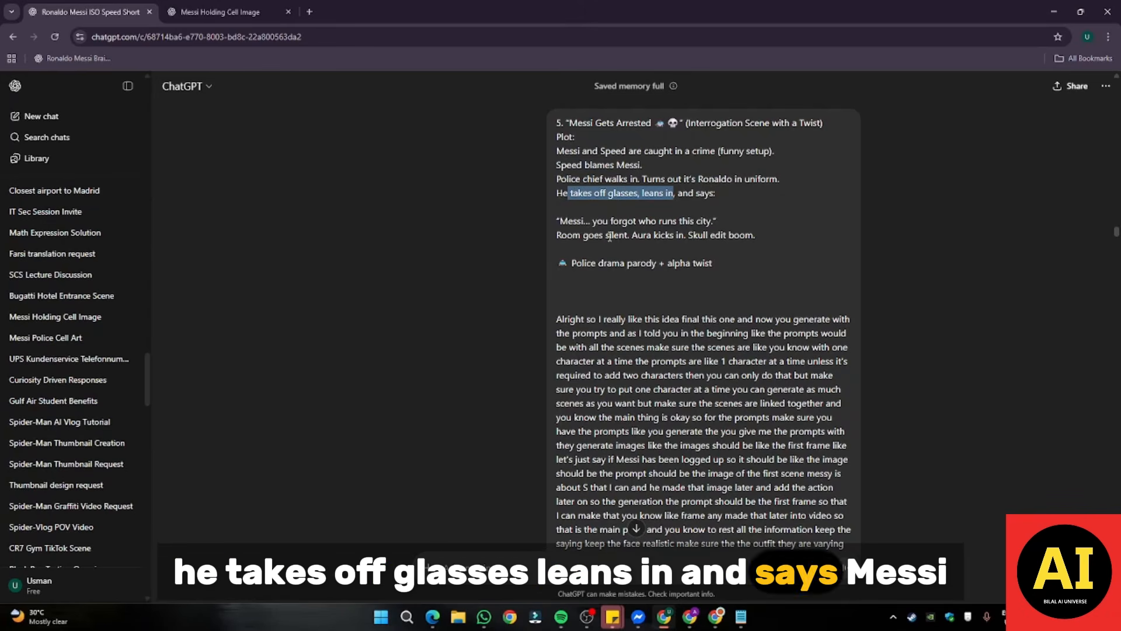
{"action": "scroll", "coordinate": [616, 232], "scroll_direction": "down", "scroll_amount": 1}
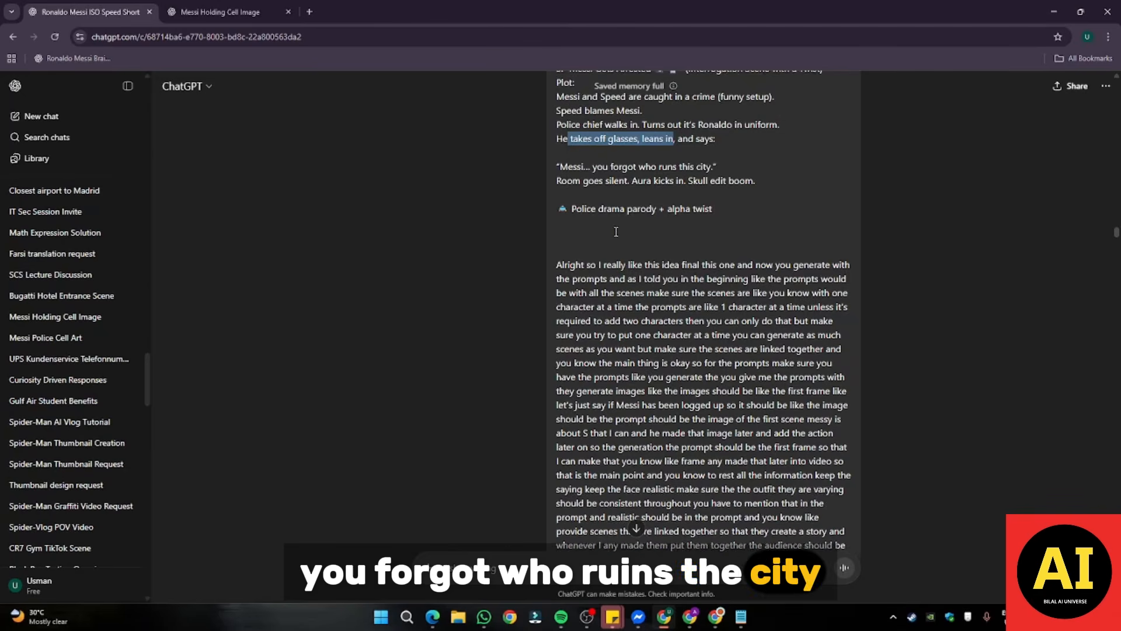
Step: Review the request for linked first-frame scene prompts and the follow-up message asking for extended scenes
{"action": "scroll", "coordinate": [616, 231], "scroll_direction": "down", "scroll_amount": 2}
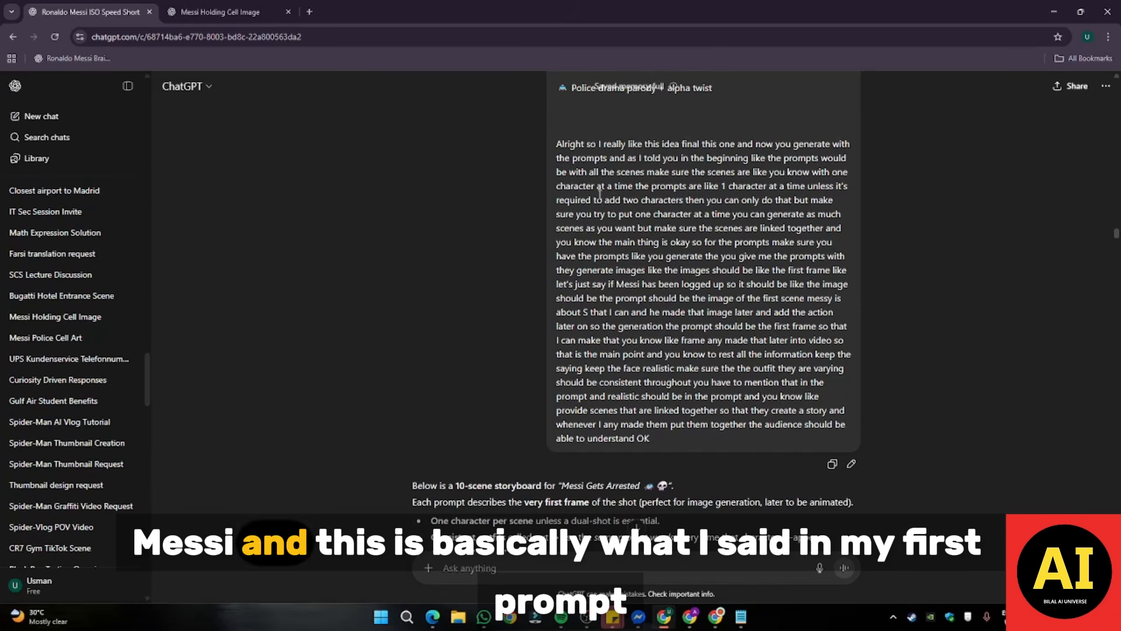
{"action": "left_click_drag", "start_coordinate": [560, 143], "coordinate": [649, 438]}
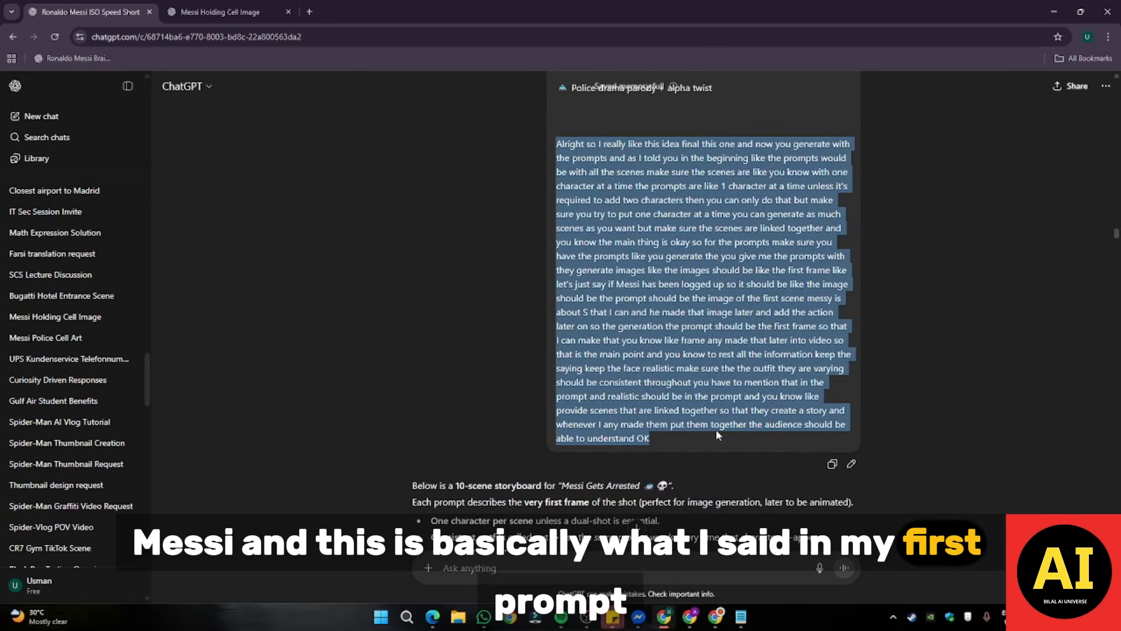
{"action": "scroll", "coordinate": [688, 291], "scroll_direction": "down", "scroll_amount": 5}
{"action": "scroll", "coordinate": [688, 291], "scroll_direction": "down", "scroll_amount": 15}
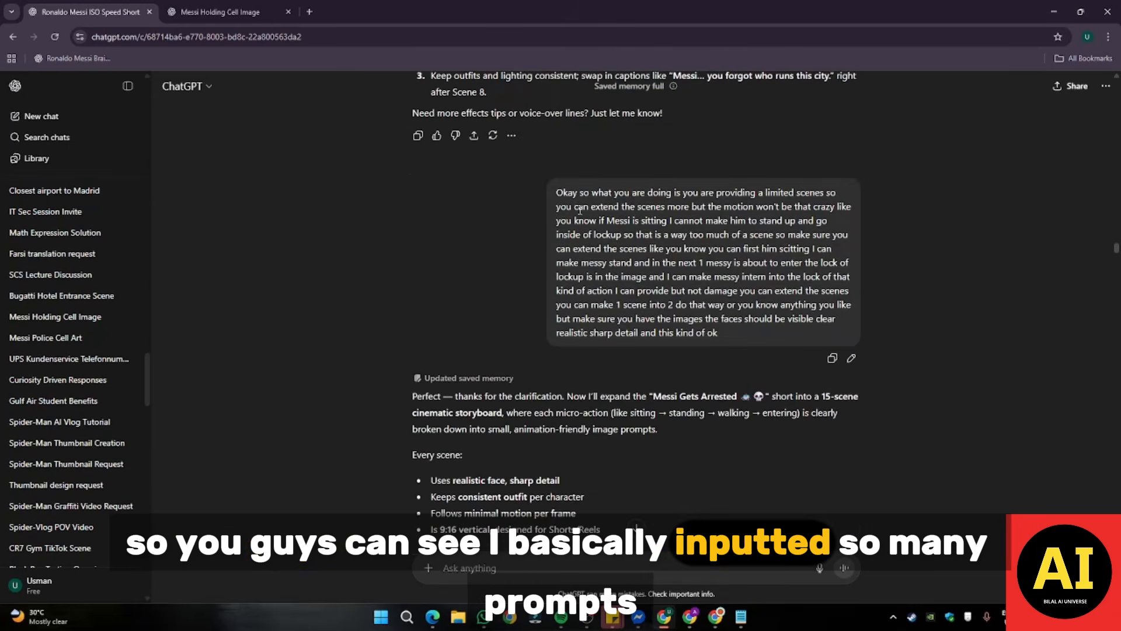
{"action": "left_click_drag", "start_coordinate": [556, 192], "coordinate": [718, 333]}
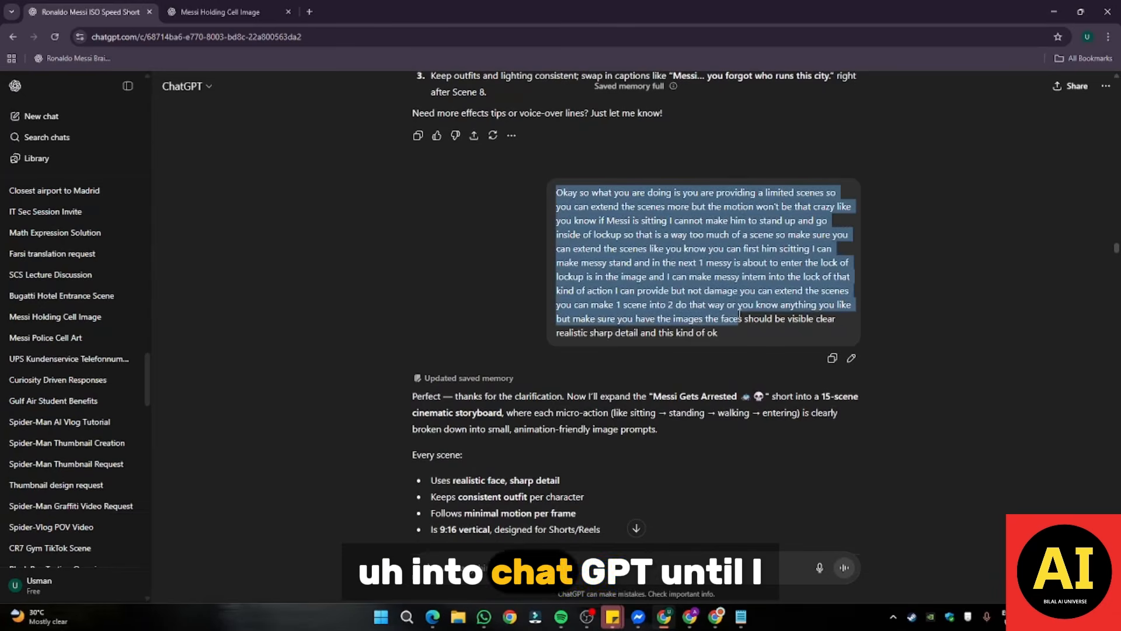
Step: Look through the fixed "Messi Gets Arrested" storyboard's holding cell and interrogation room prompts, plus the complaint message that preceded it
{"action": "scroll", "coordinate": [648, 301], "scroll_direction": "down", "scroll_amount": 15}
{"action": "scroll", "coordinate": [657, 299], "scroll_direction": "down", "scroll_amount": 20}
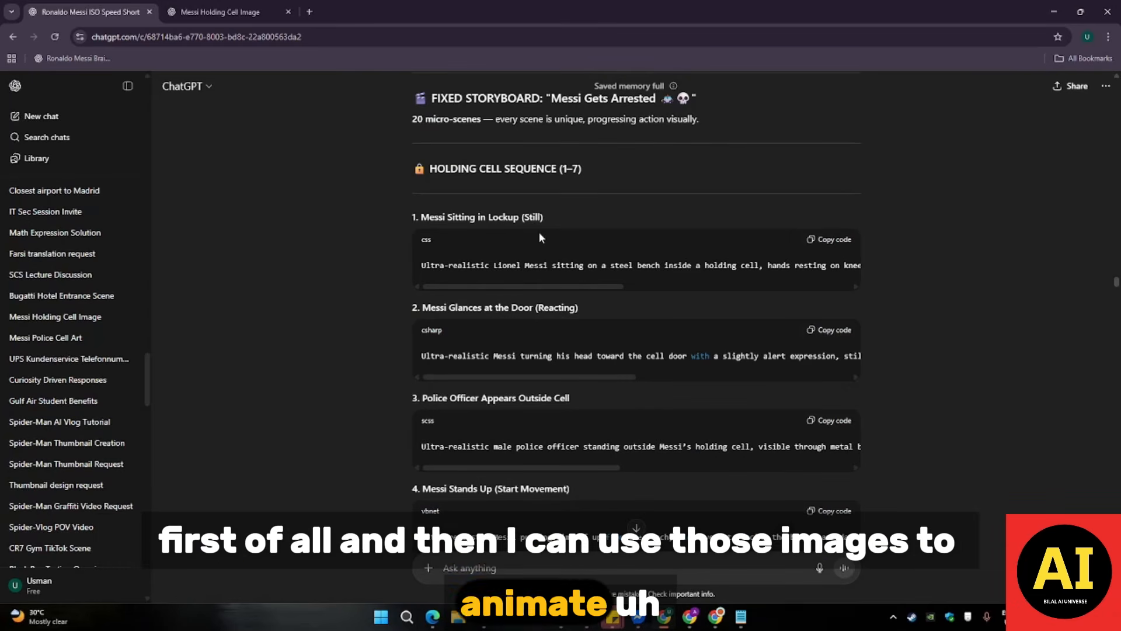
{"action": "scroll", "coordinate": [538, 233], "scroll_direction": "down", "scroll_amount": 10}
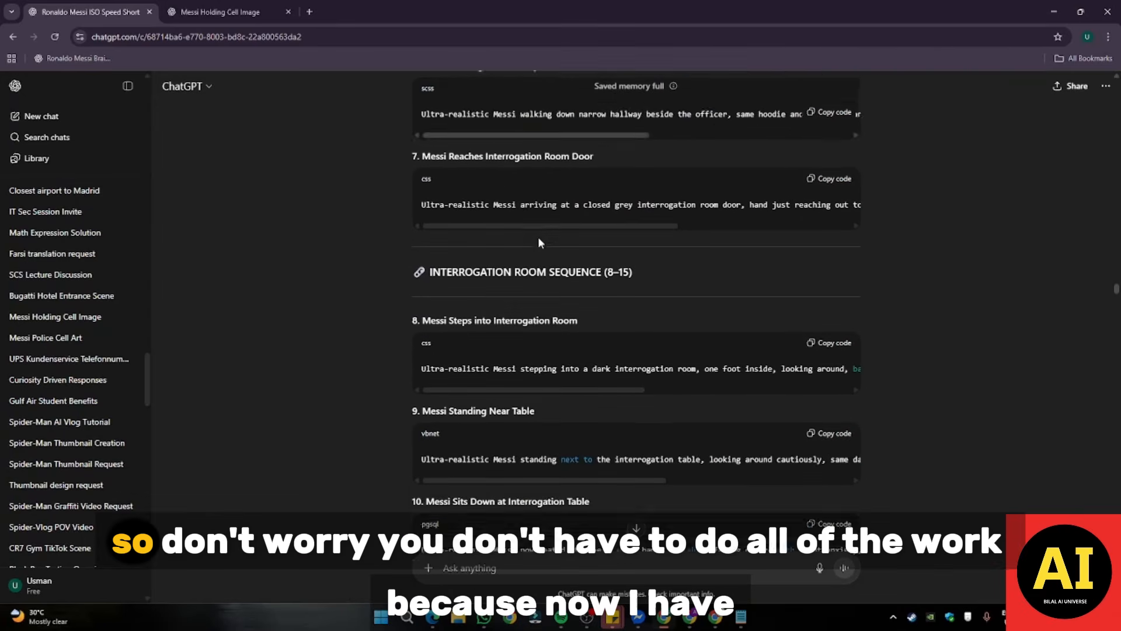
{"action": "scroll", "coordinate": [537, 239], "scroll_direction": "up", "scroll_amount": 15}
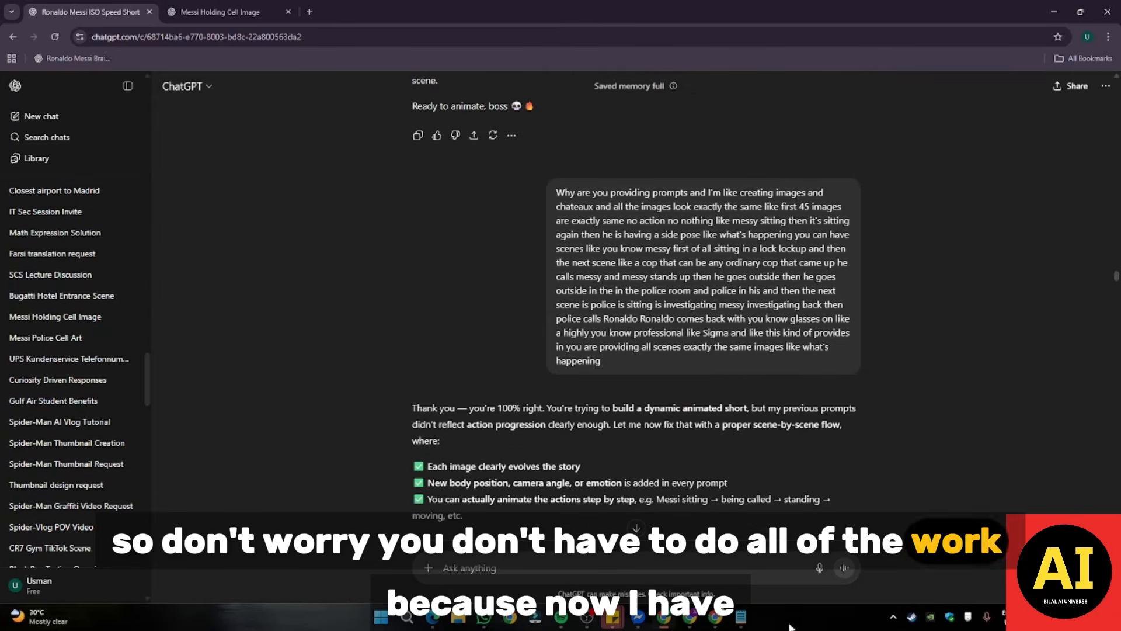
Step: Open the prepared "Messi Gets Arrested" prompt in Notepad and read its important instructions, from the "Ultra realistic" opening to the 9:16 aspect ratio
{"action": "left_click", "coordinate": [742, 619]}
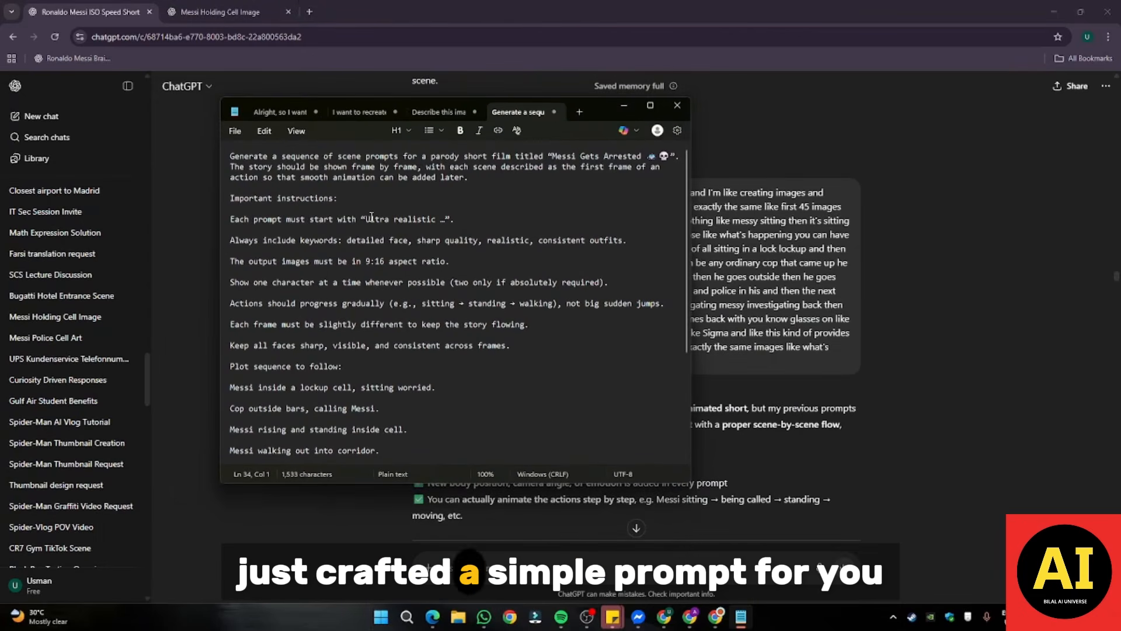
{"action": "scroll", "coordinate": [278, 192], "scroll_direction": "down", "scroll_amount": 3}
{"action": "scroll", "coordinate": [342, 249], "scroll_direction": "up", "scroll_amount": 3}
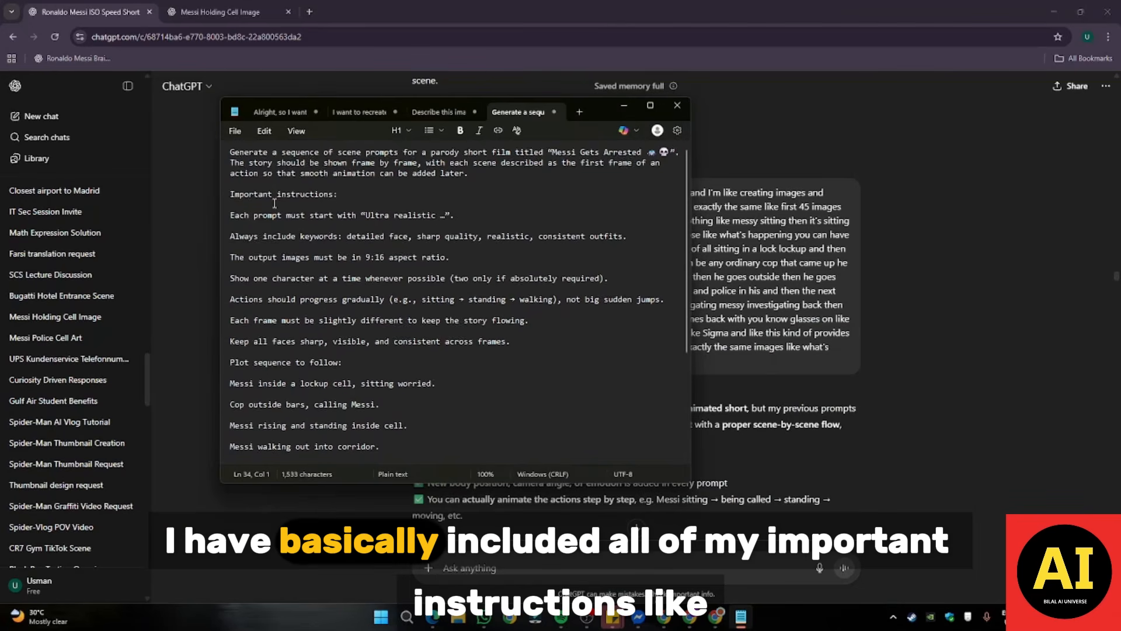
{"action": "scroll", "coordinate": [233, 161], "scroll_direction": "down", "scroll_amount": 1}
{"action": "left_click_drag", "start_coordinate": [240, 156], "coordinate": [270, 158]}
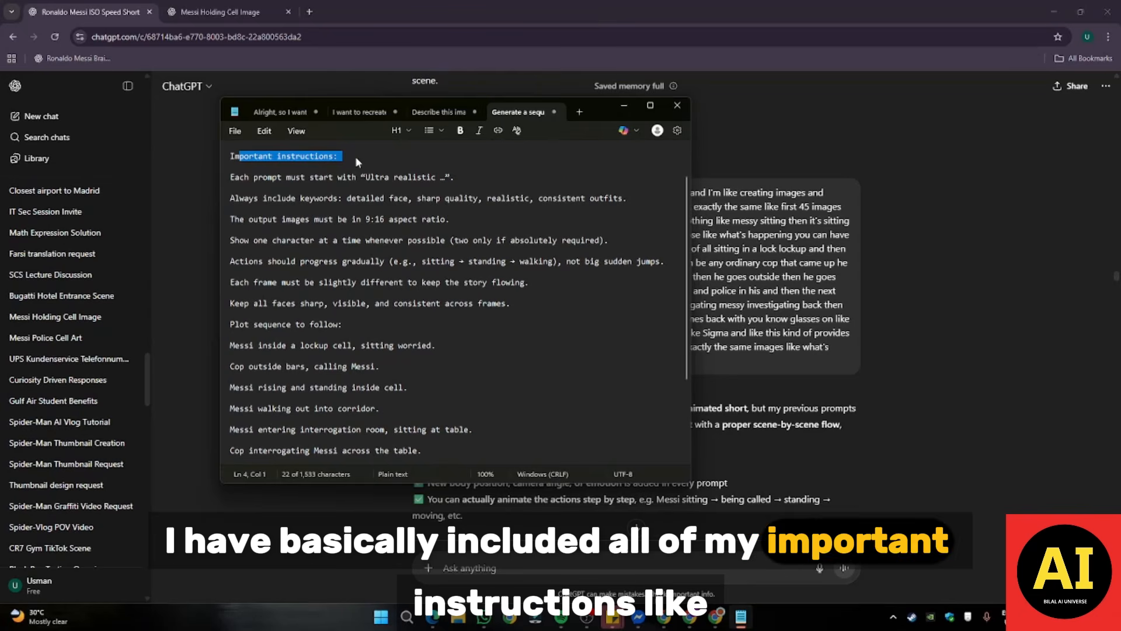
{"action": "left_click", "coordinate": [336, 165]}
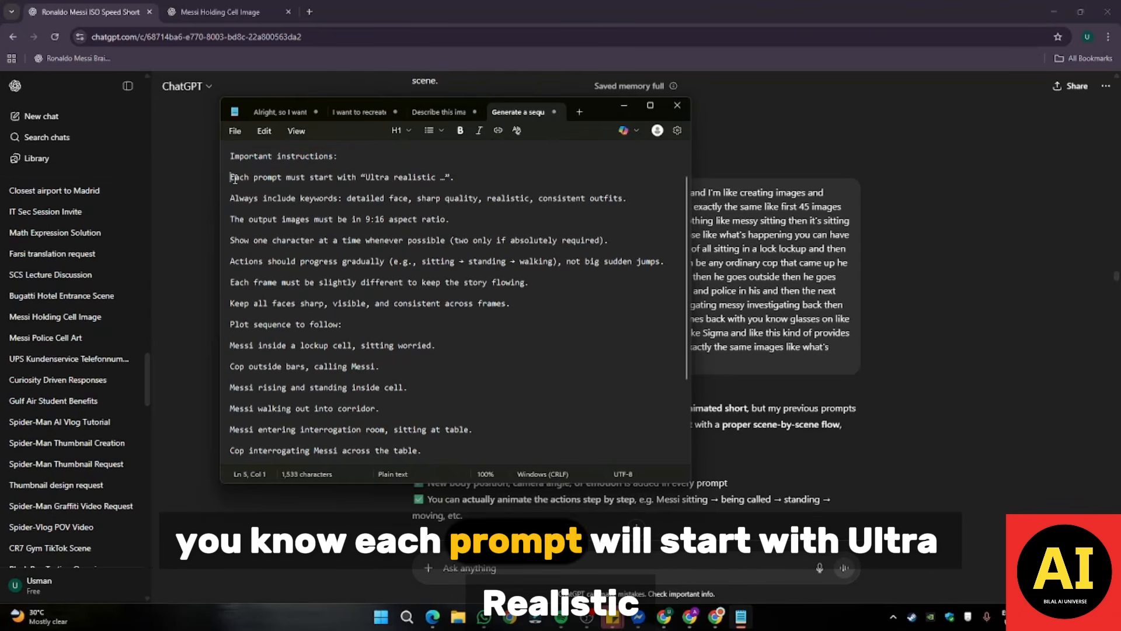
{"action": "left_click_drag", "start_coordinate": [230, 177], "coordinate": [412, 185]}
{"action": "left_click", "coordinate": [316, 198]}
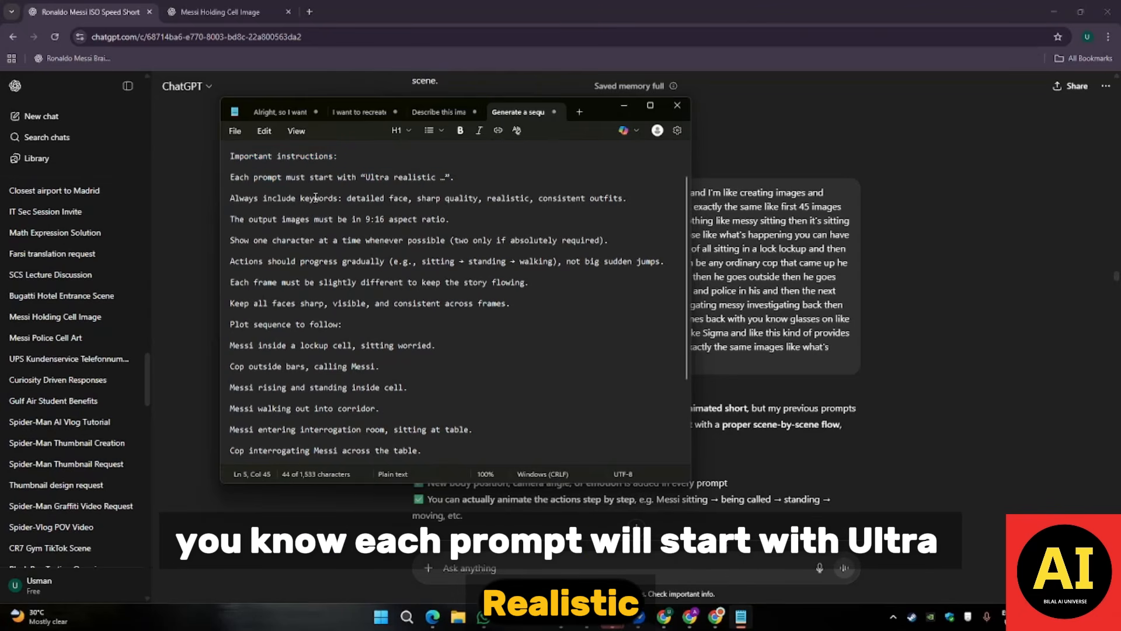
{"action": "left_click_drag", "start_coordinate": [307, 199], "coordinate": [334, 199]}
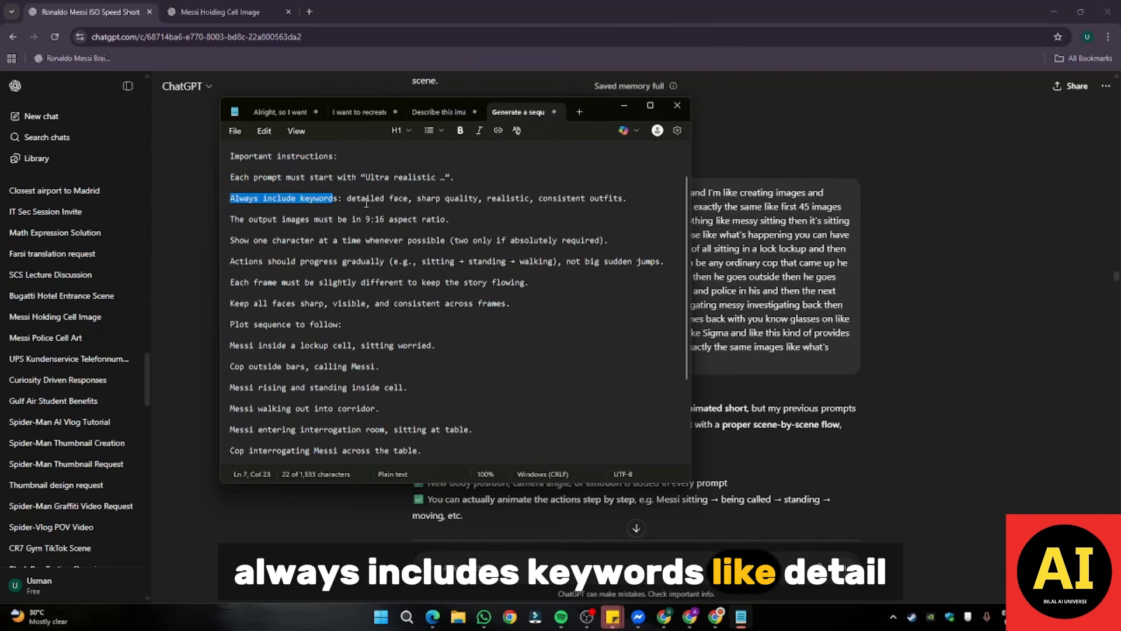
{"action": "left_click", "coordinate": [366, 199]}
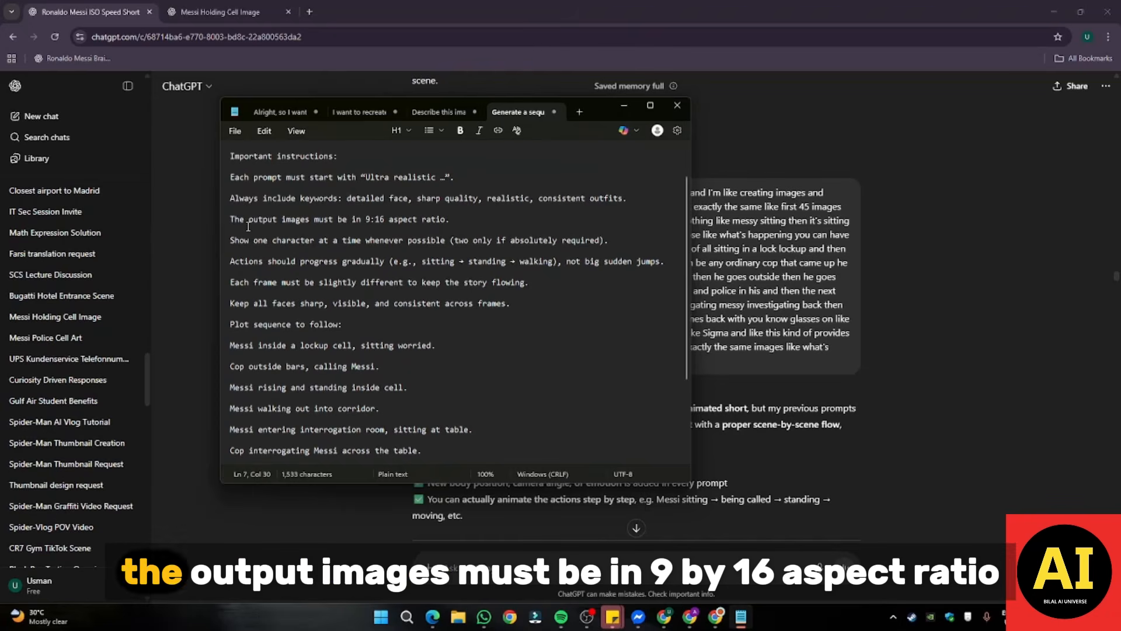
{"action": "left_click_drag", "start_coordinate": [254, 225], "coordinate": [372, 226]}
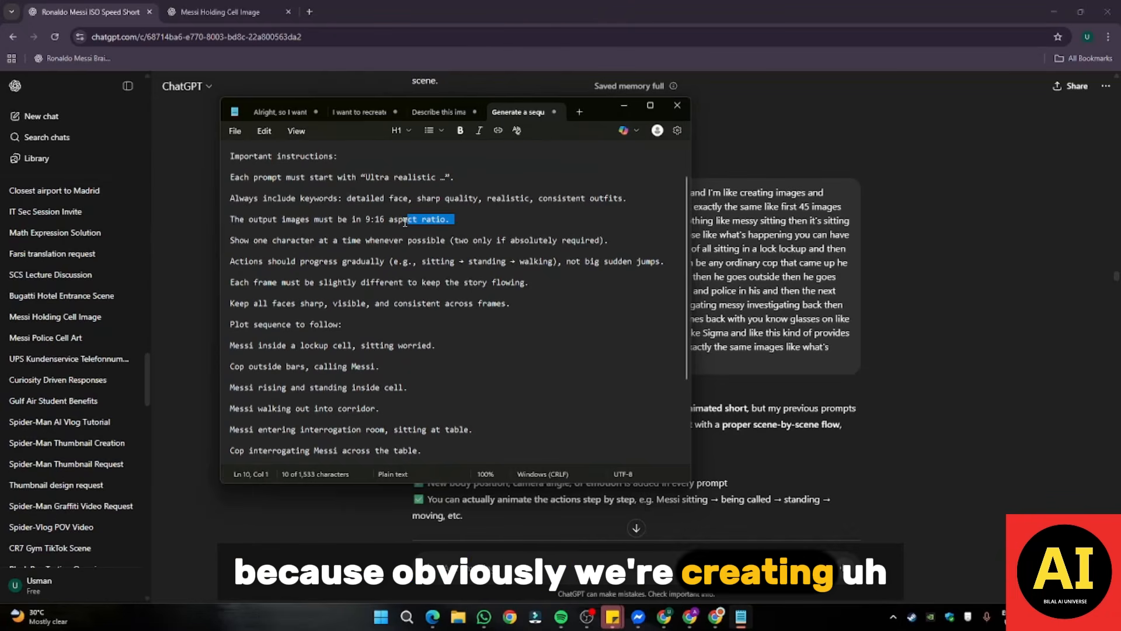
Step: Review the prompt's plot sequence and closing requirements, comparing the reusable important instructions with the story-specific part
{"action": "scroll", "coordinate": [362, 257], "scroll_direction": "down", "scroll_amount": 2}
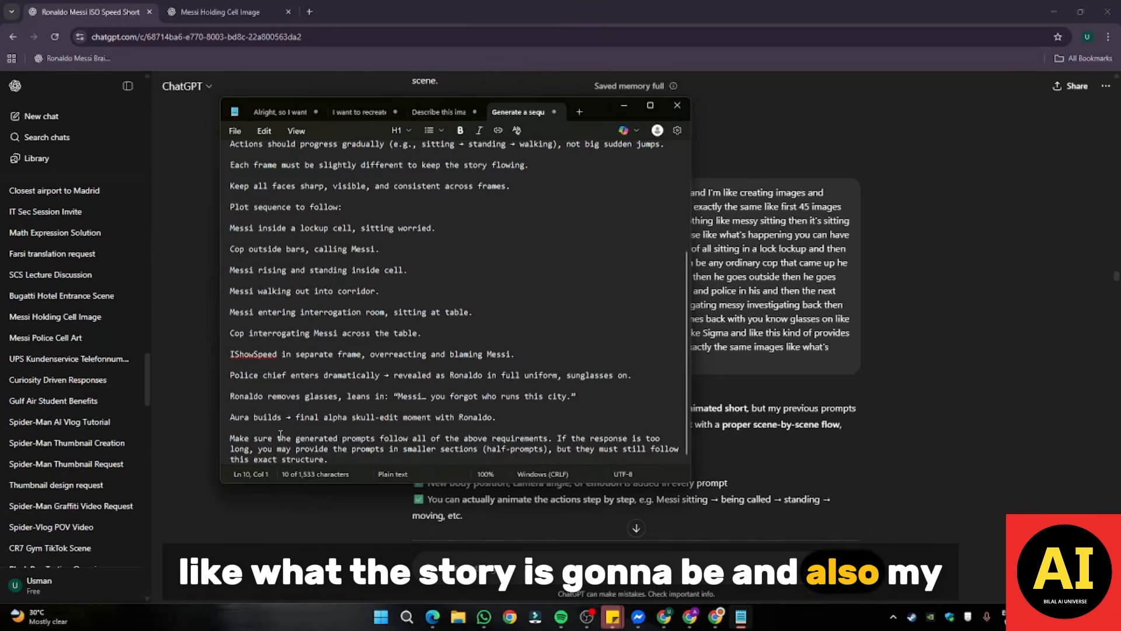
{"action": "left_click_drag", "start_coordinate": [278, 438], "coordinate": [414, 449]}
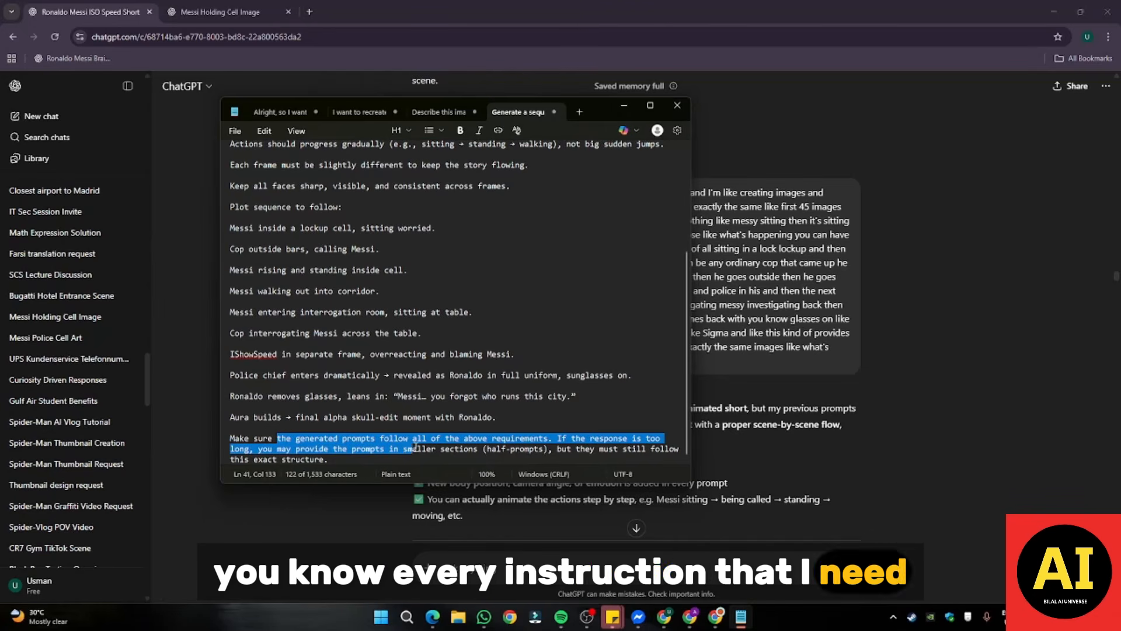
{"action": "scroll", "coordinate": [247, 179], "scroll_direction": "up", "scroll_amount": 3}
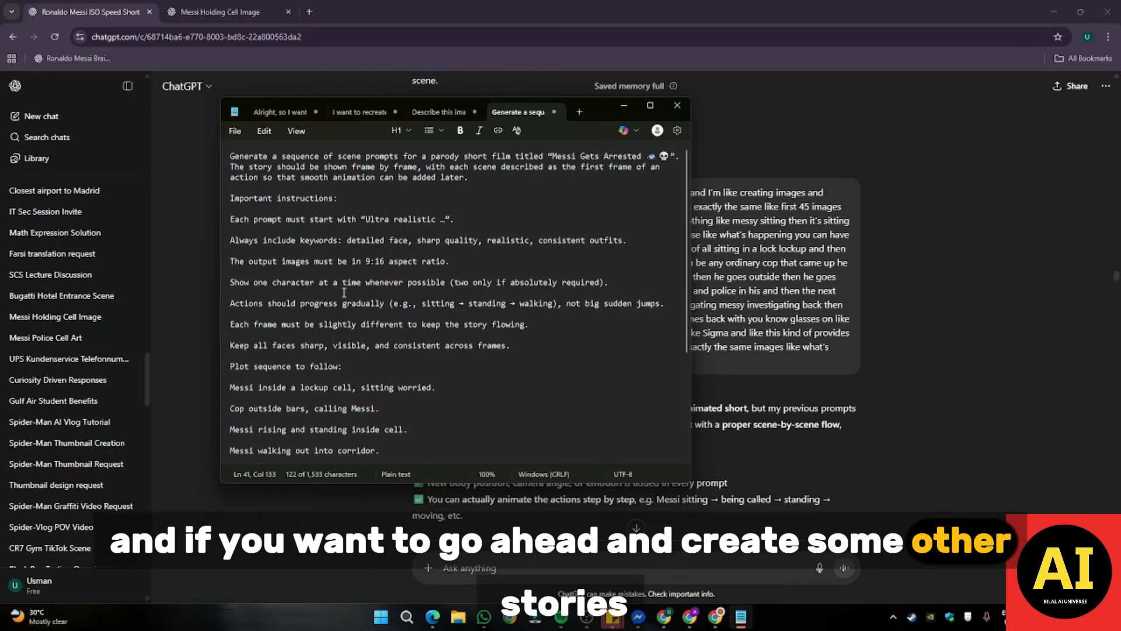
{"action": "scroll", "coordinate": [333, 315], "scroll_direction": "down", "scroll_amount": 5}
{"action": "scroll", "coordinate": [331, 329], "scroll_direction": "up", "scroll_amount": 5}
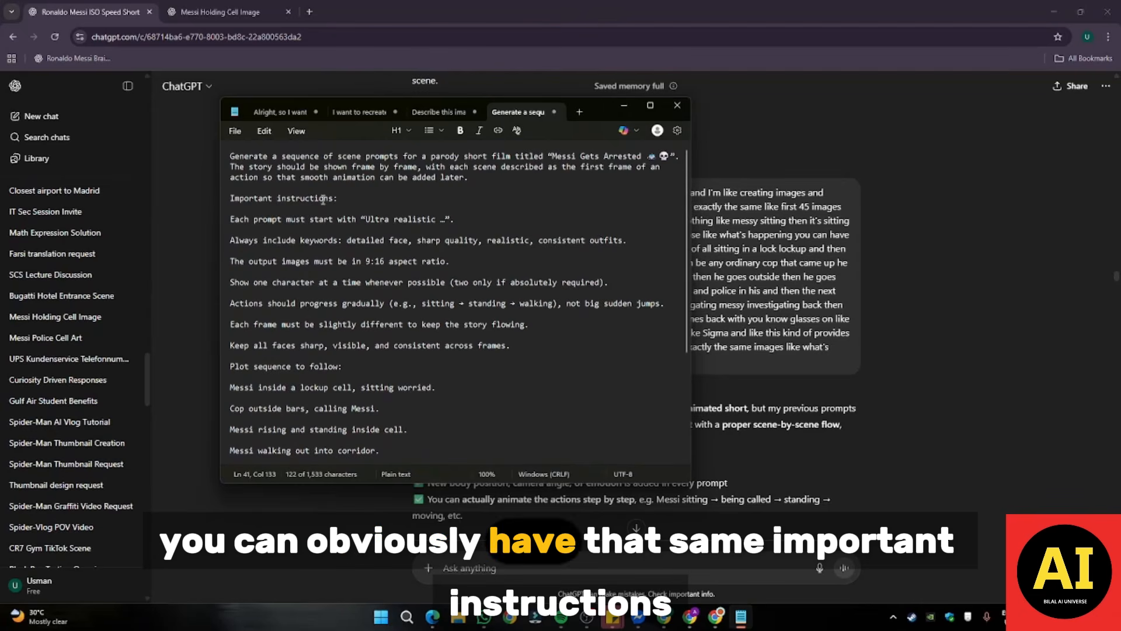
{"action": "left_click_drag", "start_coordinate": [232, 199], "coordinate": [397, 219]}
{"action": "scroll", "coordinate": [267, 371], "scroll_direction": "down", "scroll_amount": 3}
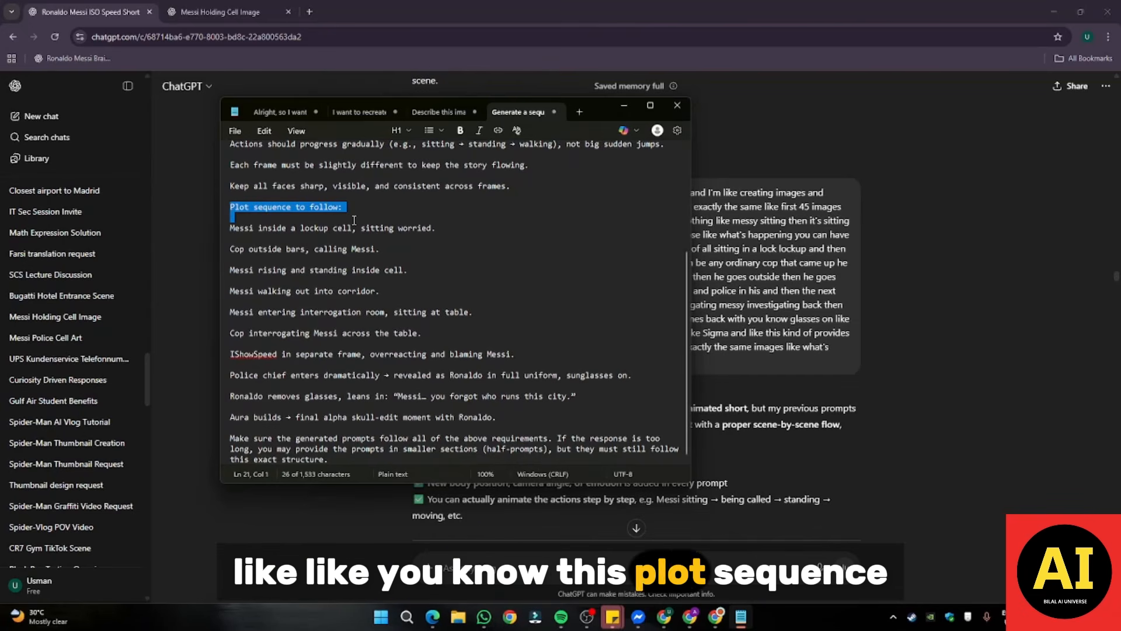
{"action": "left_click", "coordinate": [233, 225]}
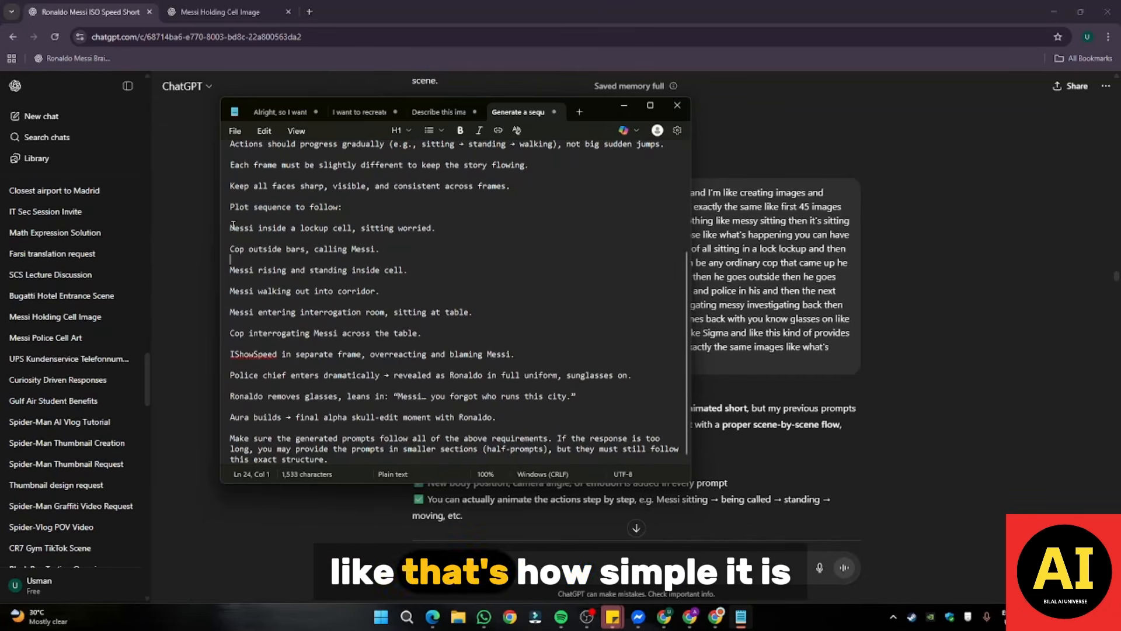
Step: Copy the entire "Messi Gets Arrested" prompt and put the Notepad window away
{"action": "scroll", "coordinate": [224, 251], "scroll_direction": "up", "scroll_amount": 4}
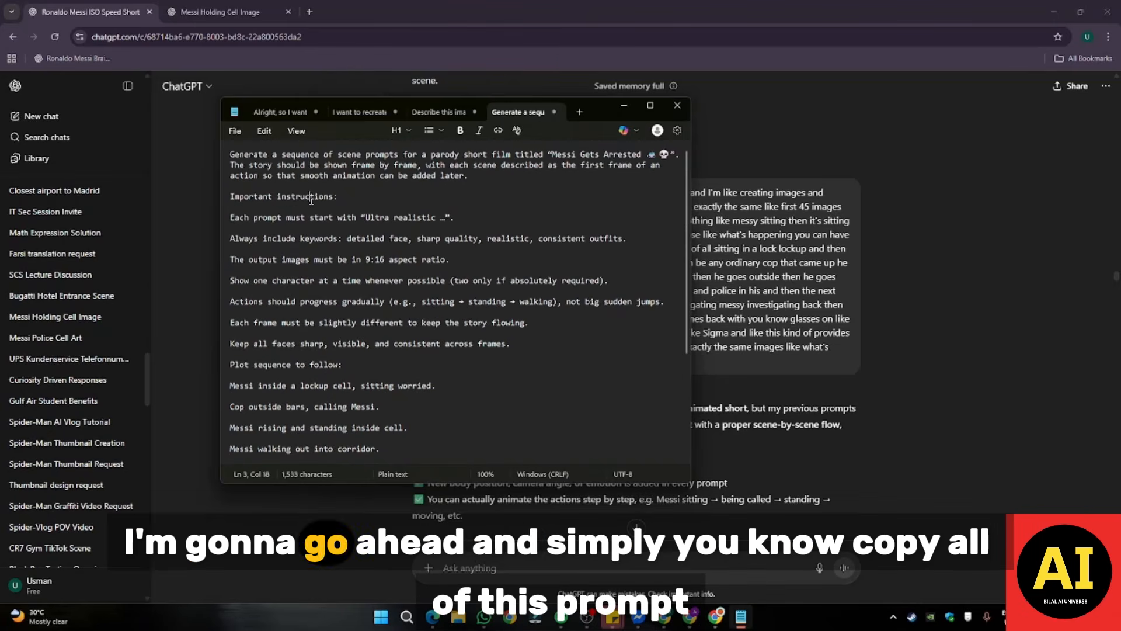
{"action": "key", "text": "ctrl+a"}
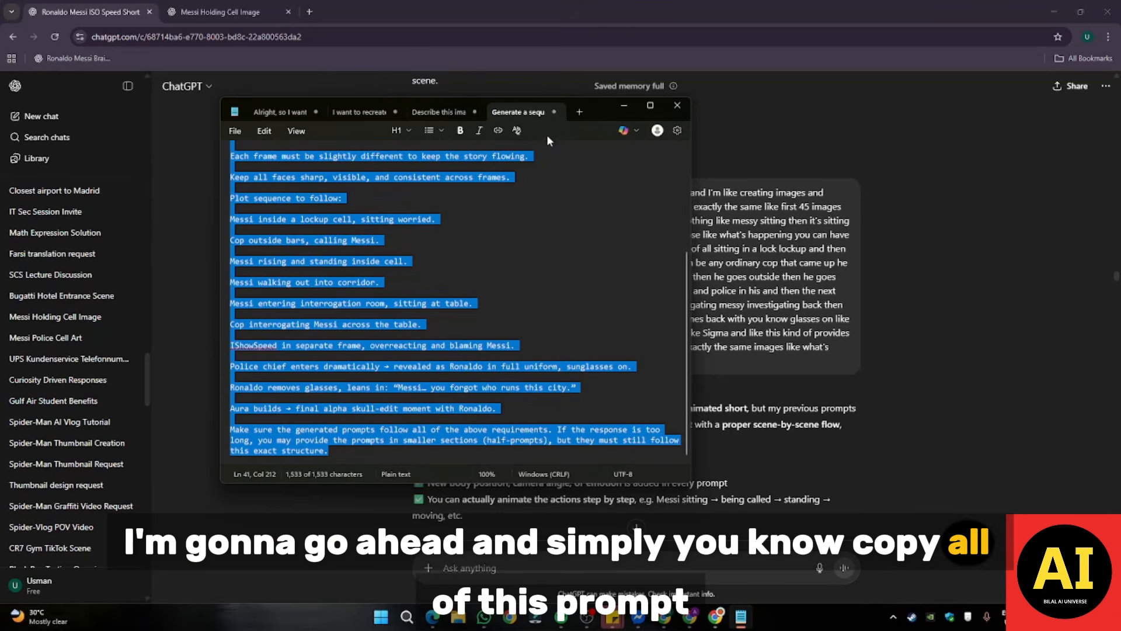
{"action": "key", "text": "ctrl+c"}
{"action": "left_click", "coordinate": [623, 106]}
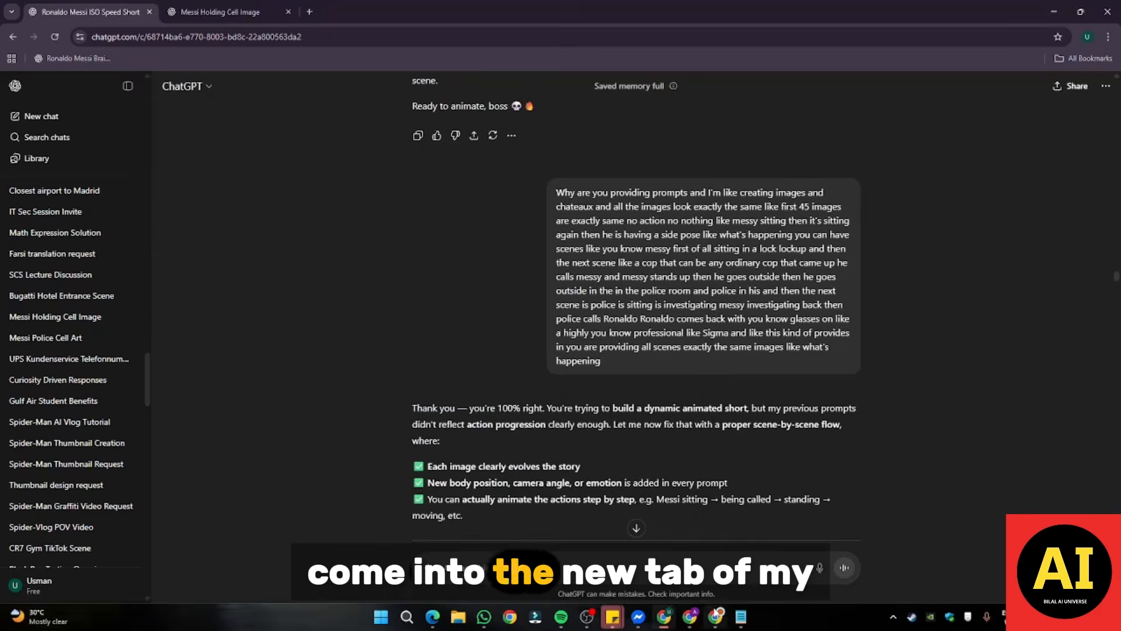
Step: Switch to the other ChatGPT window and submit the copied "Messi Gets Arrested" prompt in a new chat
{"action": "left_click", "coordinate": [715, 615]}
{"action": "scroll", "coordinate": [657, 531], "scroll_direction": "up", "scroll_amount": 5}
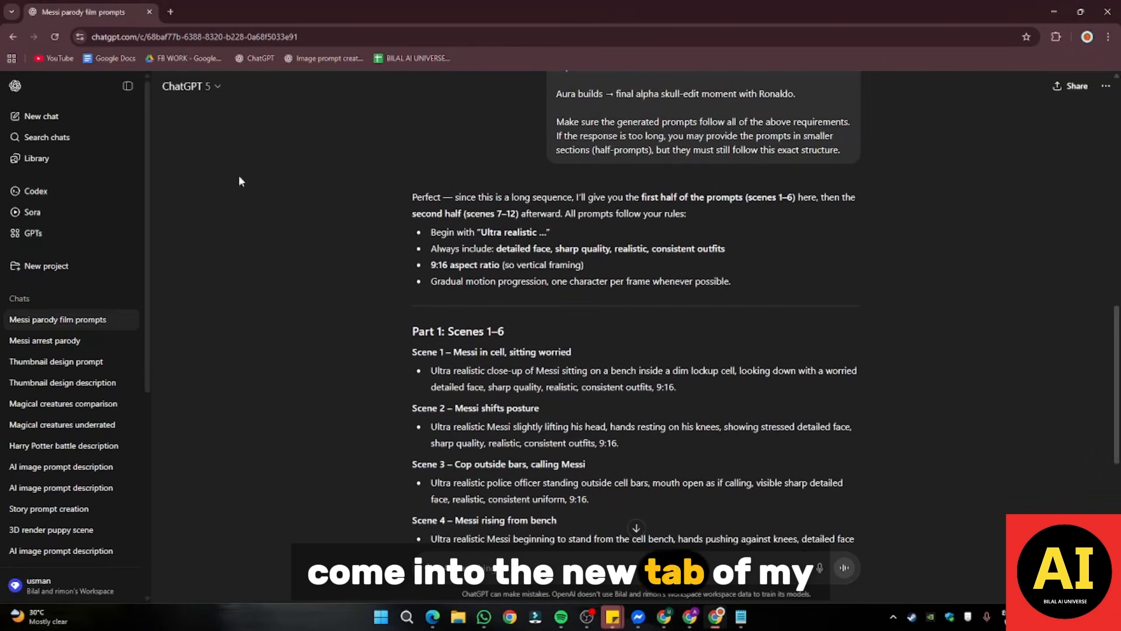
{"action": "left_click", "coordinate": [57, 124]}
{"action": "key", "text": "ctrl+v"}
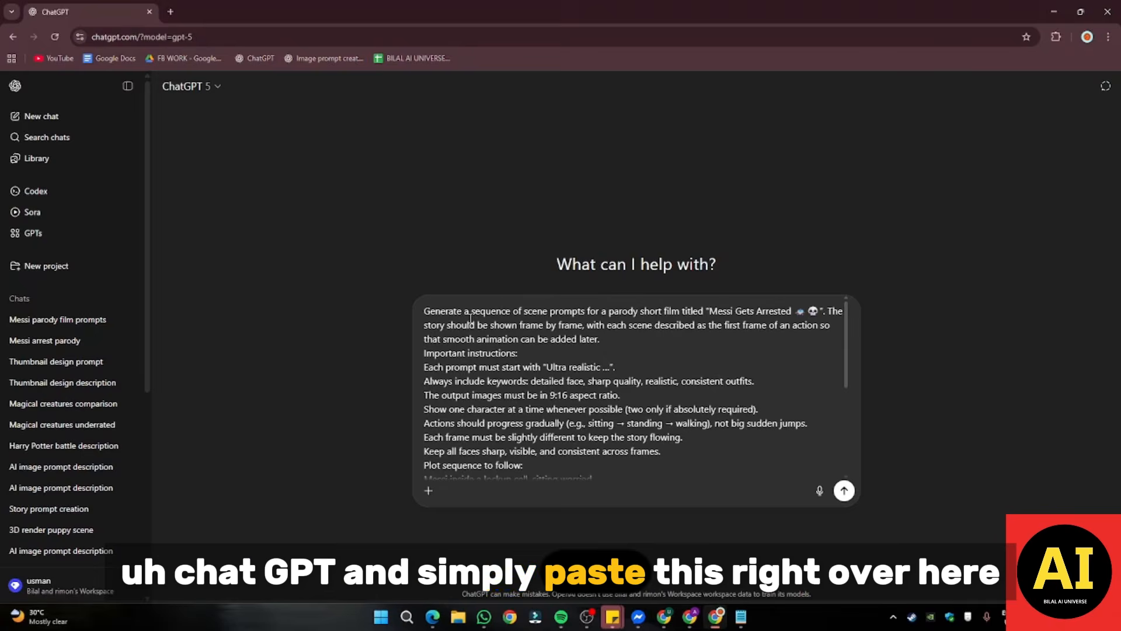
{"action": "scroll", "coordinate": [554, 373], "scroll_direction": "up", "scroll_amount": 5}
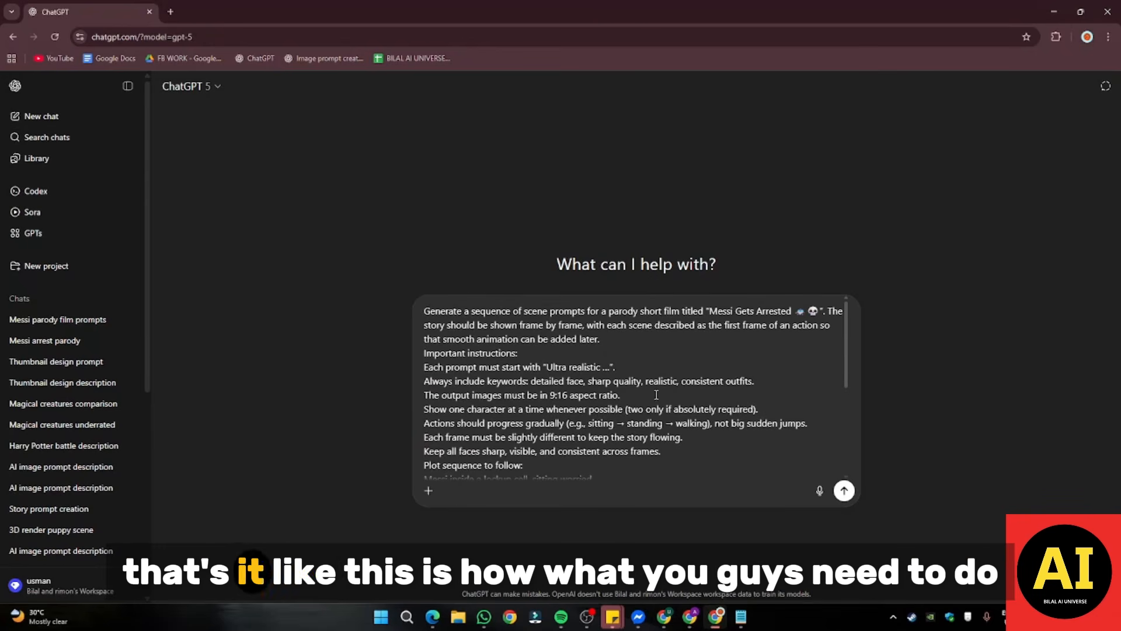
{"action": "scroll", "coordinate": [651, 396], "scroll_direction": "down", "scroll_amount": 5}
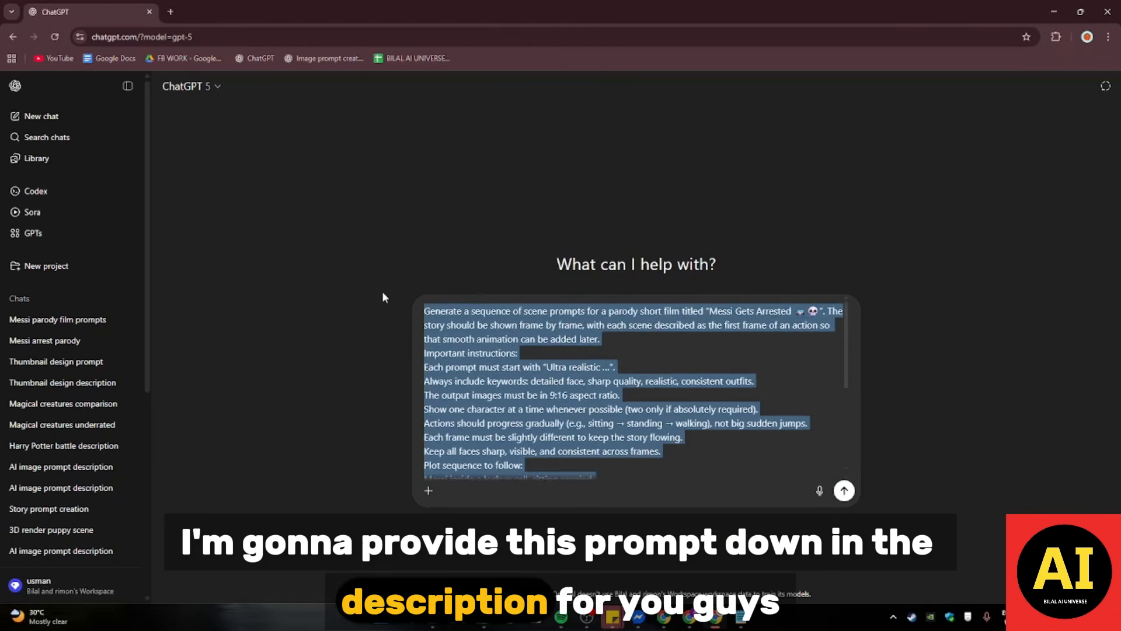
{"action": "key", "text": "Return"}
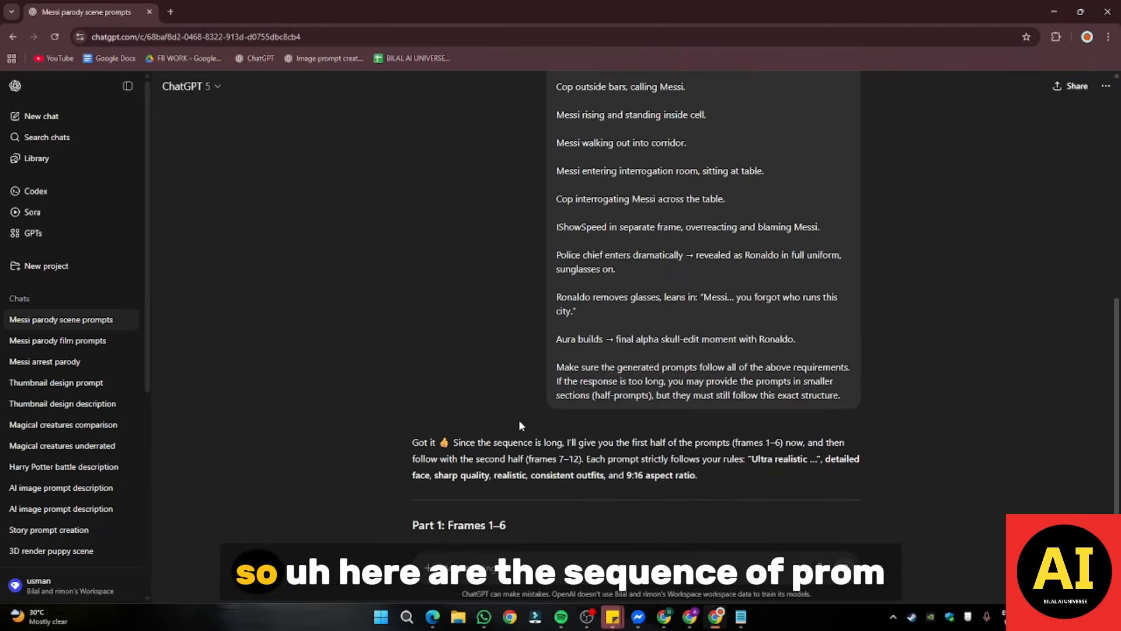
Step: Read the reply's introduction and the prompts for Frame 1 (Messi in the cell) and Frame 2 (cop outside the bars)
{"action": "left_click_drag", "start_coordinate": [466, 444], "coordinate": [665, 442]}
{"action": "scroll", "coordinate": [596, 418], "scroll_direction": "down", "scroll_amount": 3}
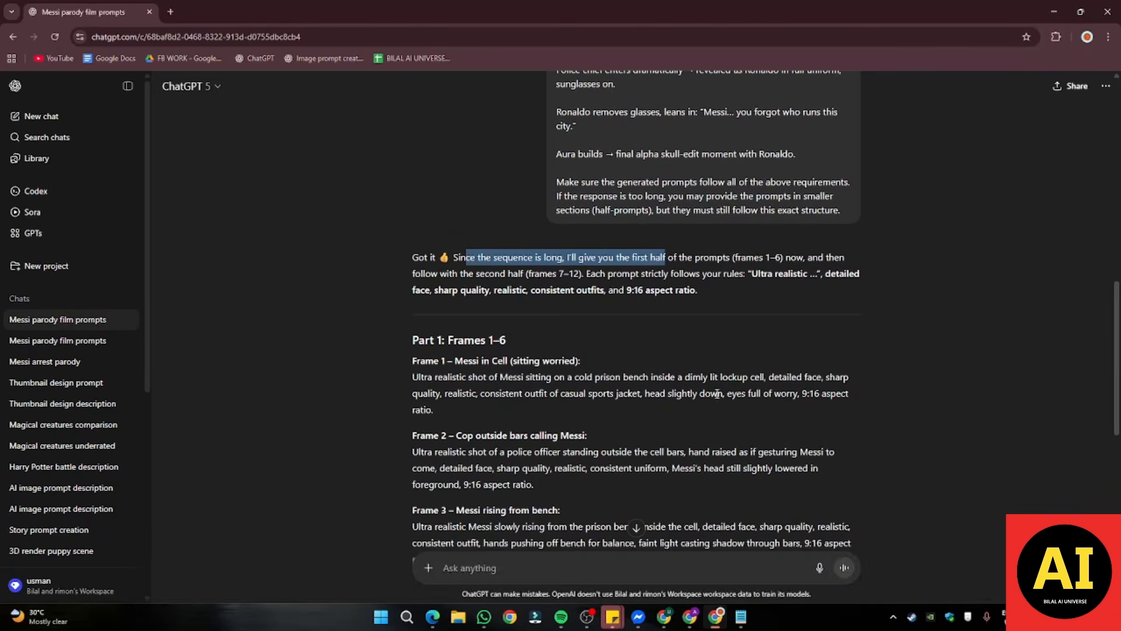
{"action": "scroll", "coordinate": [648, 330], "scroll_direction": "down", "scroll_amount": 2}
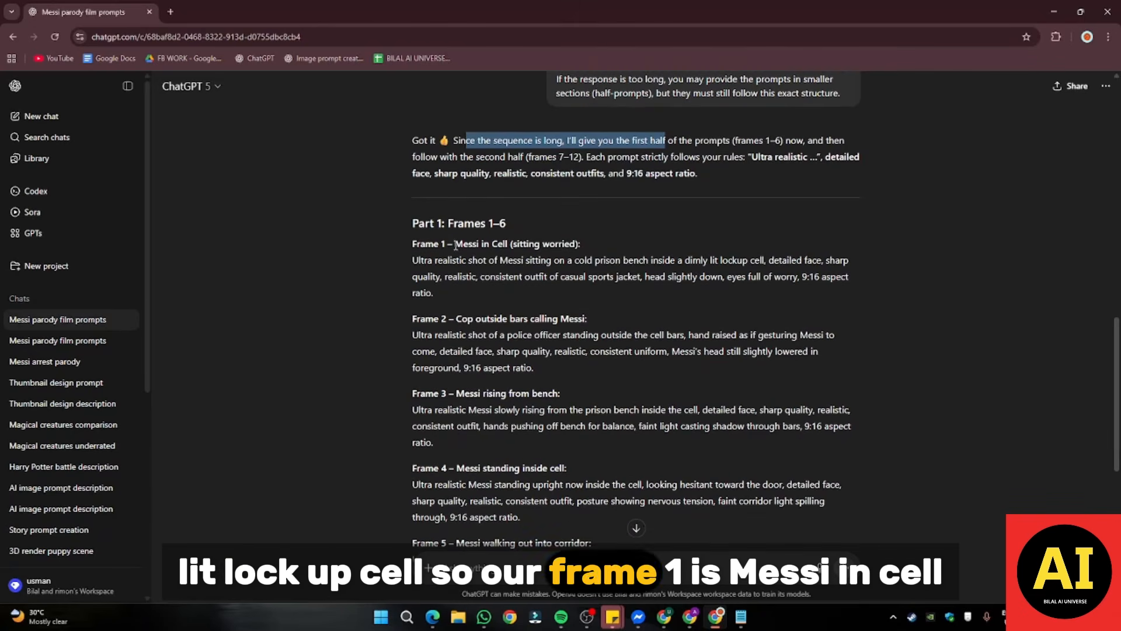
{"action": "left_click_drag", "start_coordinate": [455, 244], "coordinate": [501, 243]}
{"action": "scroll", "coordinate": [509, 245], "scroll_direction": "down", "scroll_amount": 1}
{"action": "left_click", "coordinate": [457, 261]}
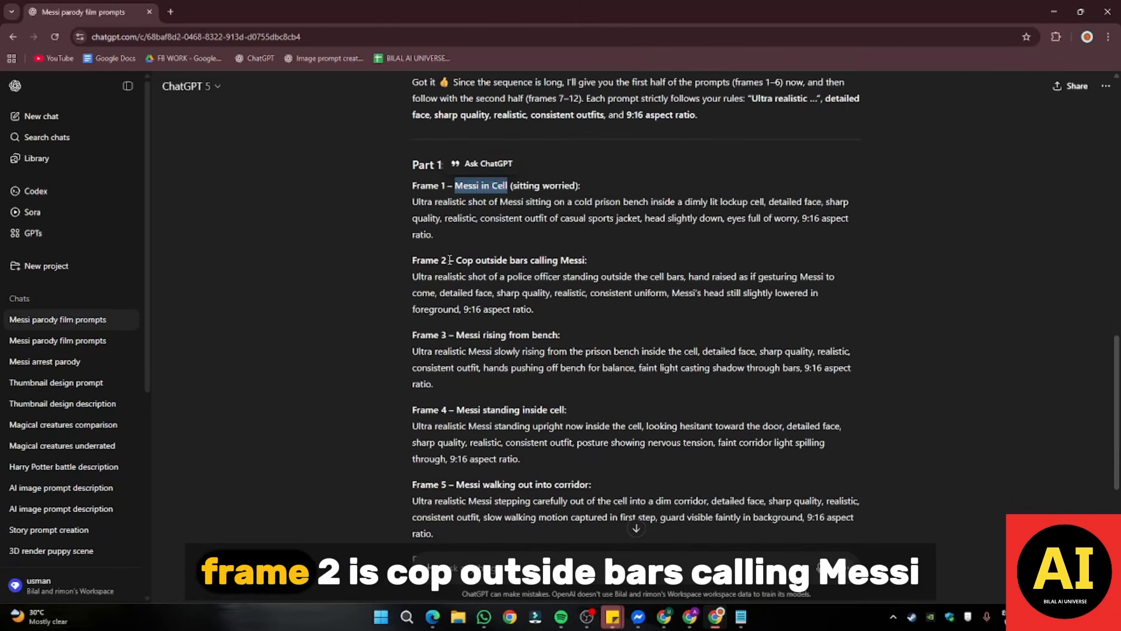
{"action": "left_click_drag", "start_coordinate": [458, 261], "coordinate": [554, 261]}
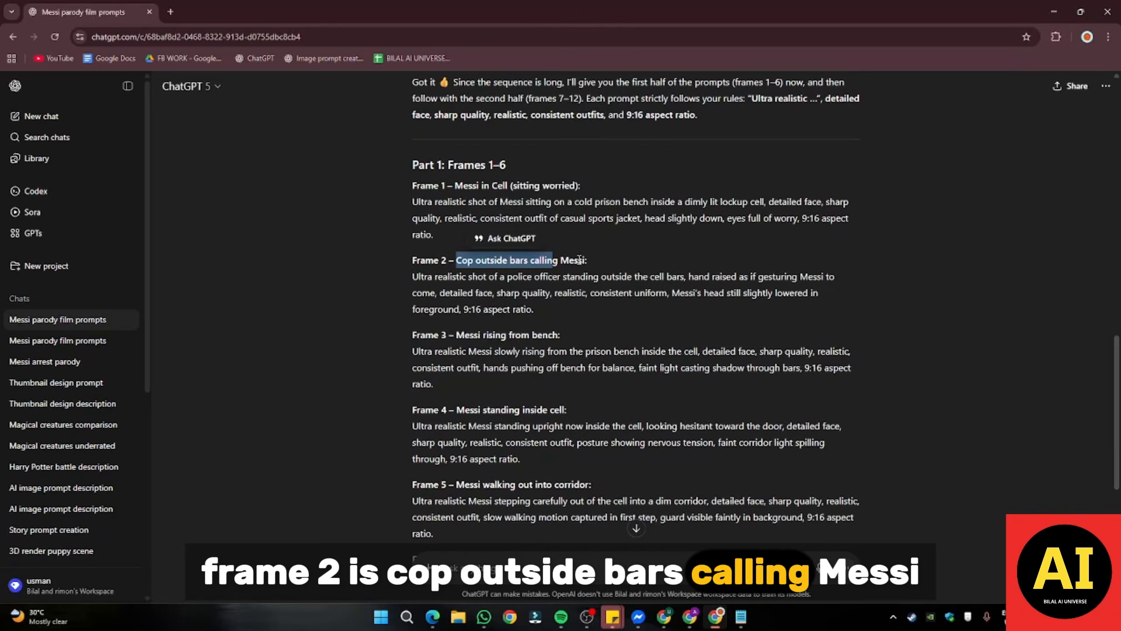
Step: Read the prompts for Frames 3 to 6, from Messi rising from the bench to entering the interrogation room
{"action": "scroll", "coordinate": [465, 229], "scroll_direction": "down", "scroll_amount": 2}
{"action": "left_click_drag", "start_coordinate": [465, 225], "coordinate": [553, 221]}
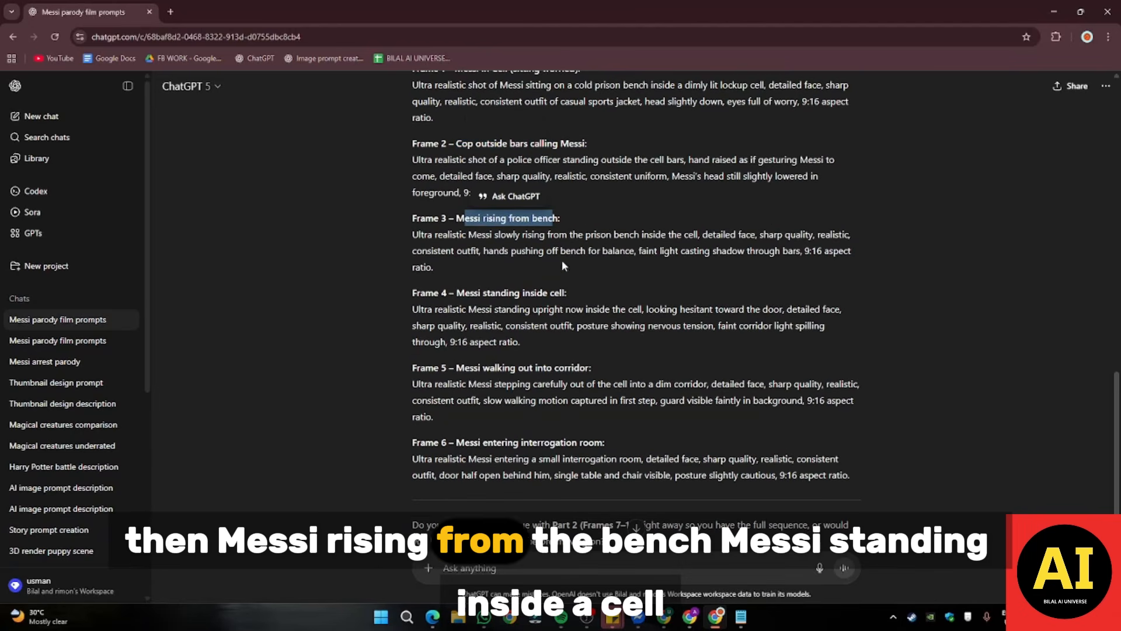
{"action": "scroll", "coordinate": [462, 234], "scroll_direction": "down", "scroll_amount": 1}
{"action": "left_click_drag", "start_coordinate": [465, 234], "coordinate": [553, 234]}
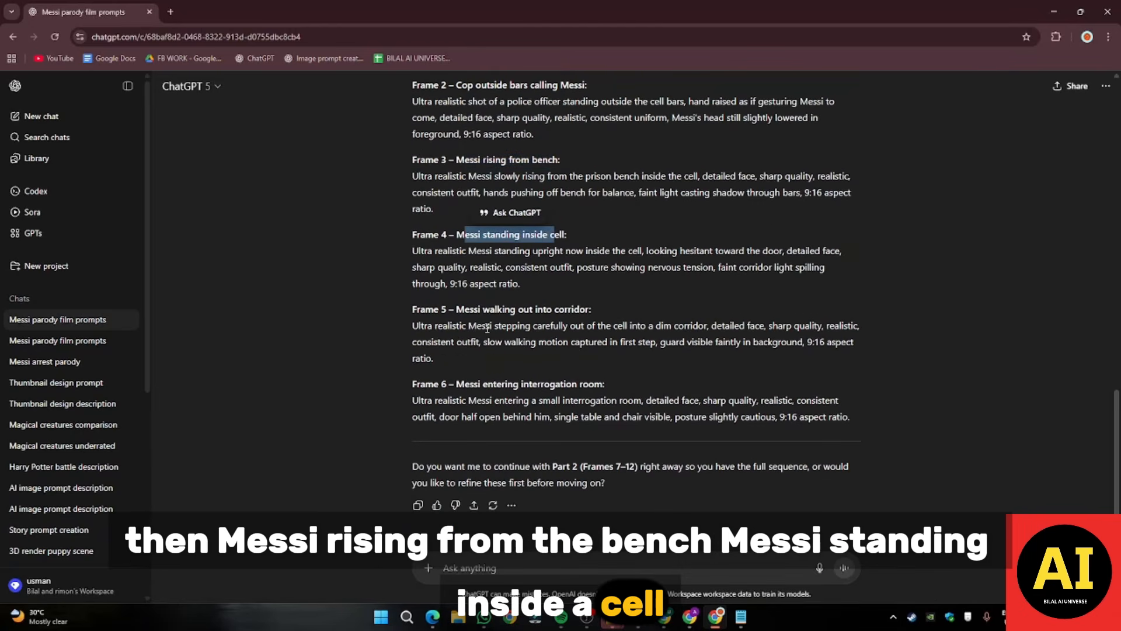
{"action": "scroll", "coordinate": [504, 334], "scroll_direction": "down", "scroll_amount": 1}
{"action": "left_click", "coordinate": [509, 340]}
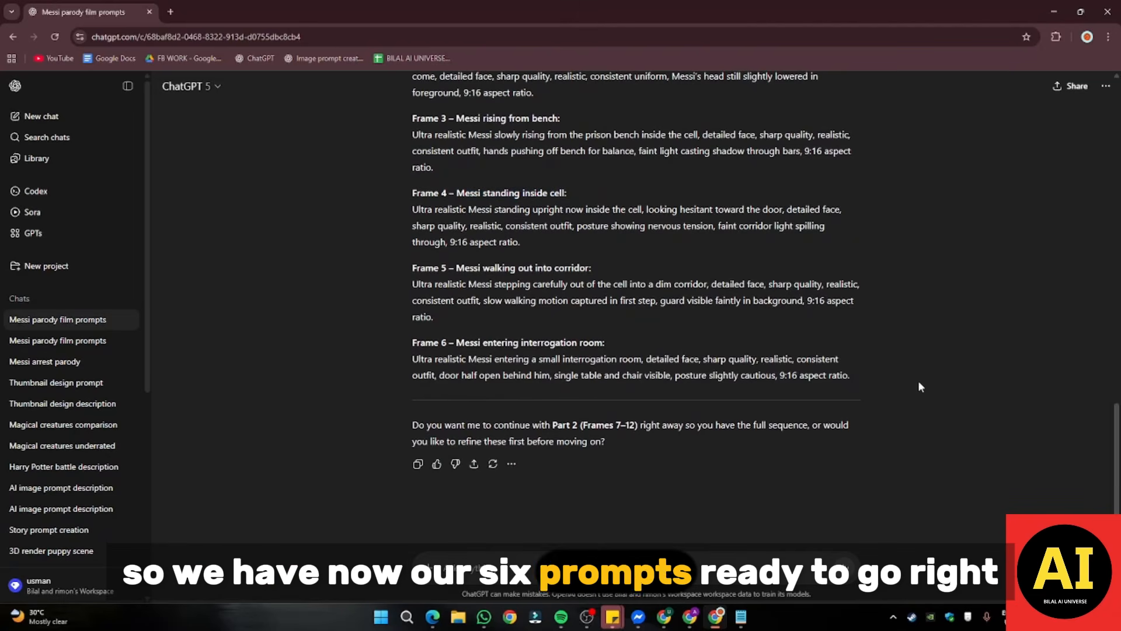
{"action": "left_click_drag", "start_coordinate": [918, 380], "coordinate": [482, 136]}
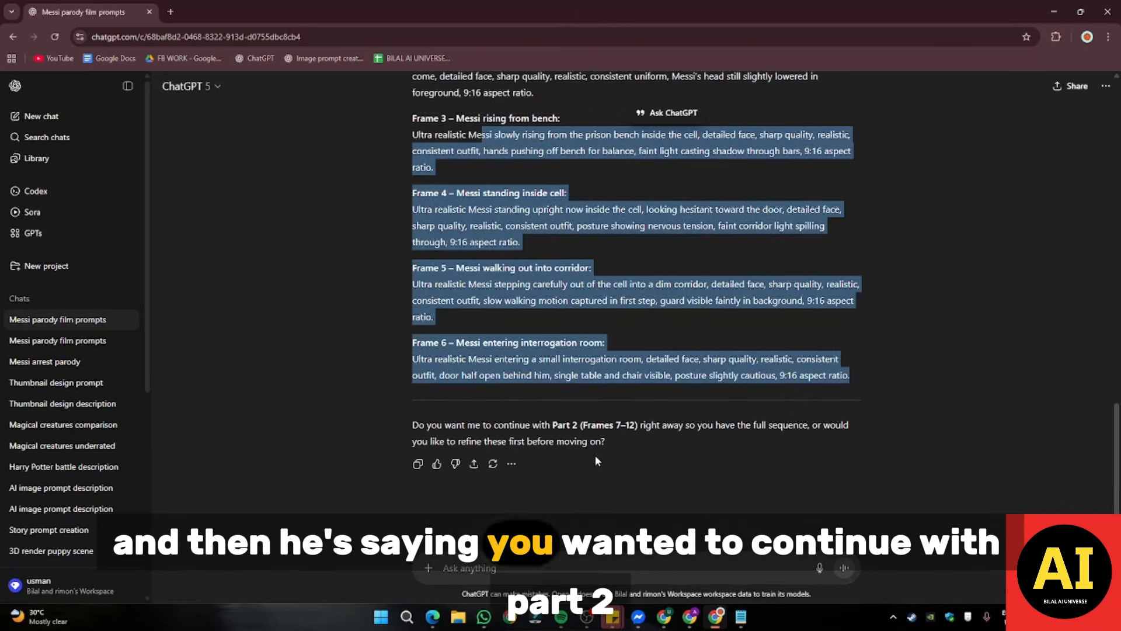
Step: Send the follow-up message "continue with part 2" to generate the remaining frame prompts
{"action": "left_click", "coordinate": [605, 435]}
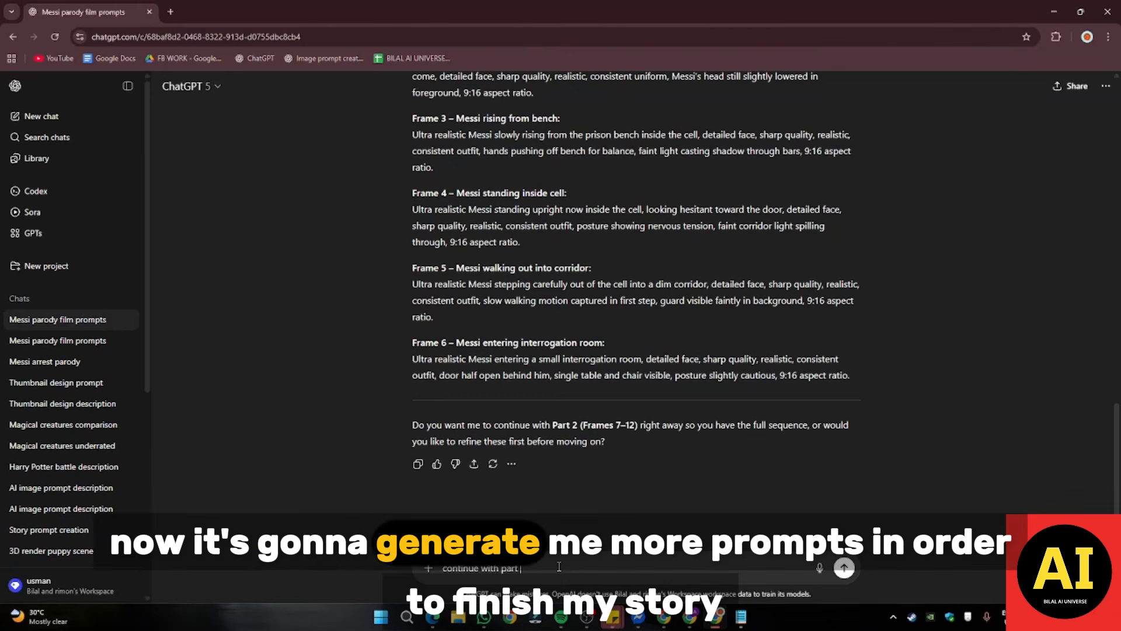
{"action": "key", "text": "Return"}
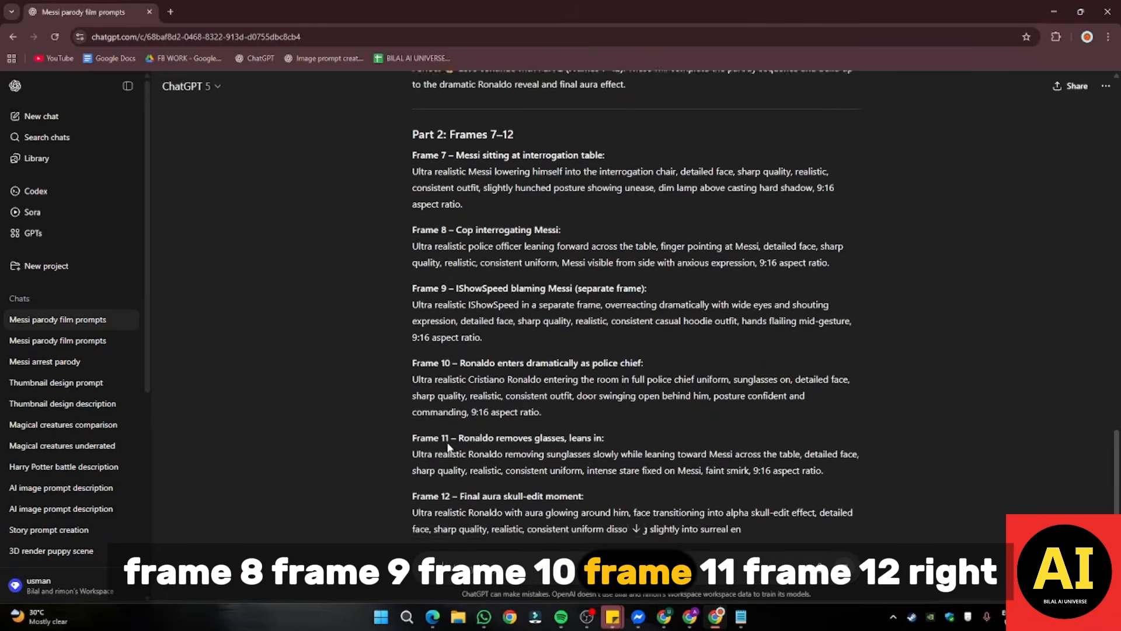
Step: Look over the Part 2 prompts for Frames 7–12 and return to the Part 1 prompts starting at Frame 1
{"action": "left_click_drag", "start_coordinate": [608, 488], "coordinate": [462, 276]}
{"action": "scroll", "coordinate": [489, 340], "scroll_direction": "up", "scroll_amount": 12}
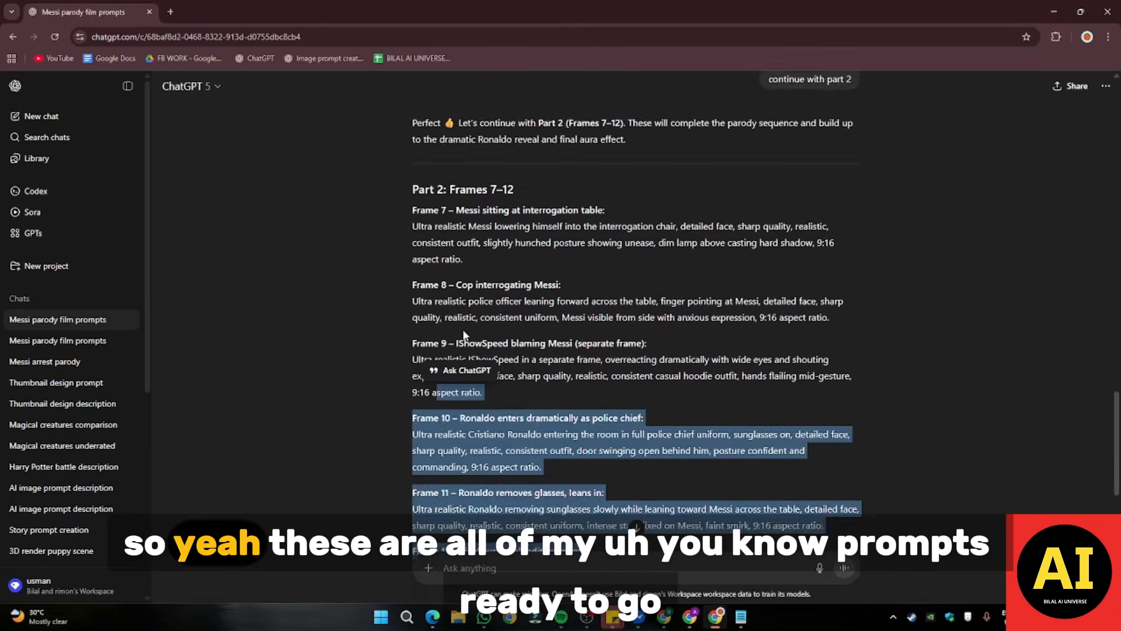
{"action": "left_click_drag", "start_coordinate": [676, 389], "coordinate": [395, 211]}
{"action": "scroll", "coordinate": [533, 259], "scroll_direction": "up", "scroll_amount": 6}
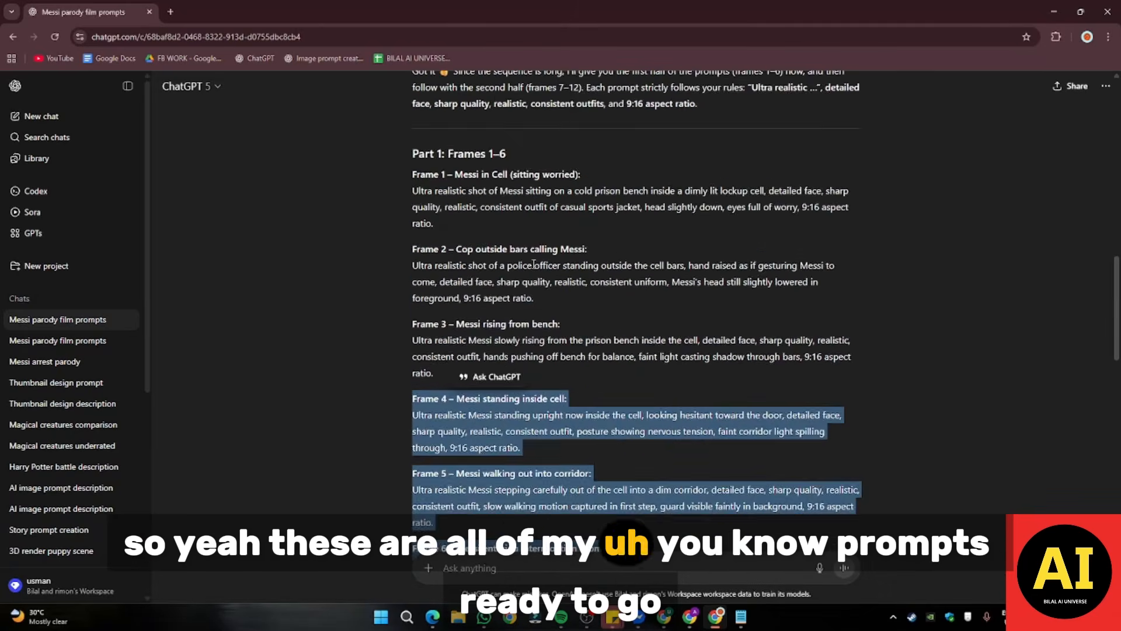
{"action": "scroll", "coordinate": [518, 281], "scroll_direction": "down", "scroll_amount": 2}
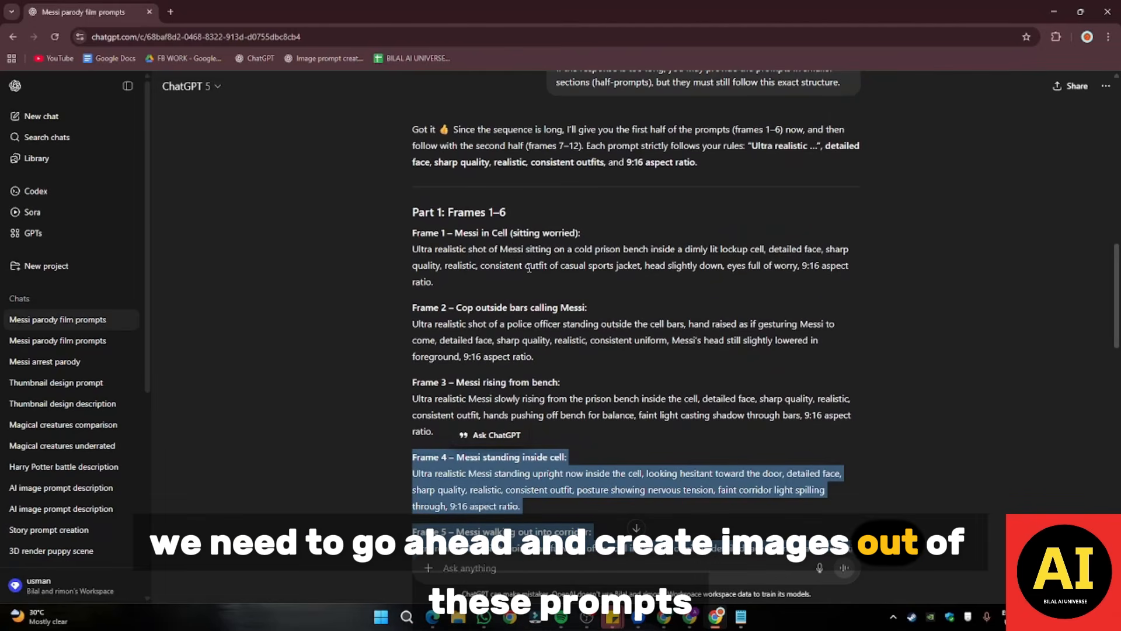
Step: Copy the Frame 1 prompt text and paste it into a new ChatGPT chat in a separate tab
{"action": "triple_click", "coordinate": [481, 253]}
{"action": "key", "text": "ctrl+c"}
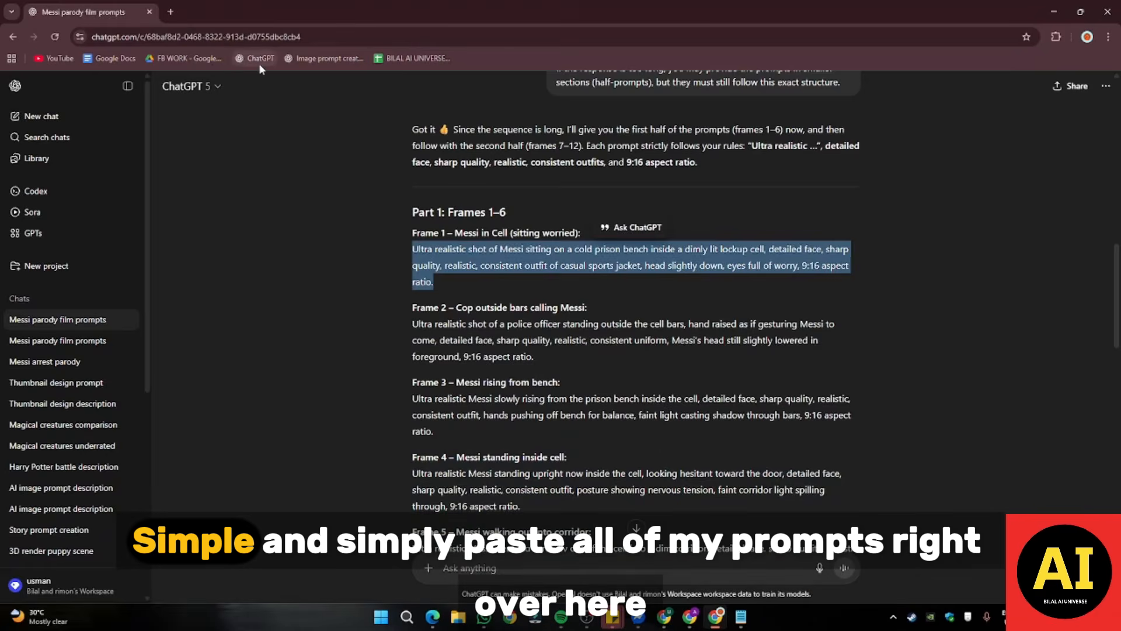
{"action": "middle_click", "coordinate": [258, 61]}
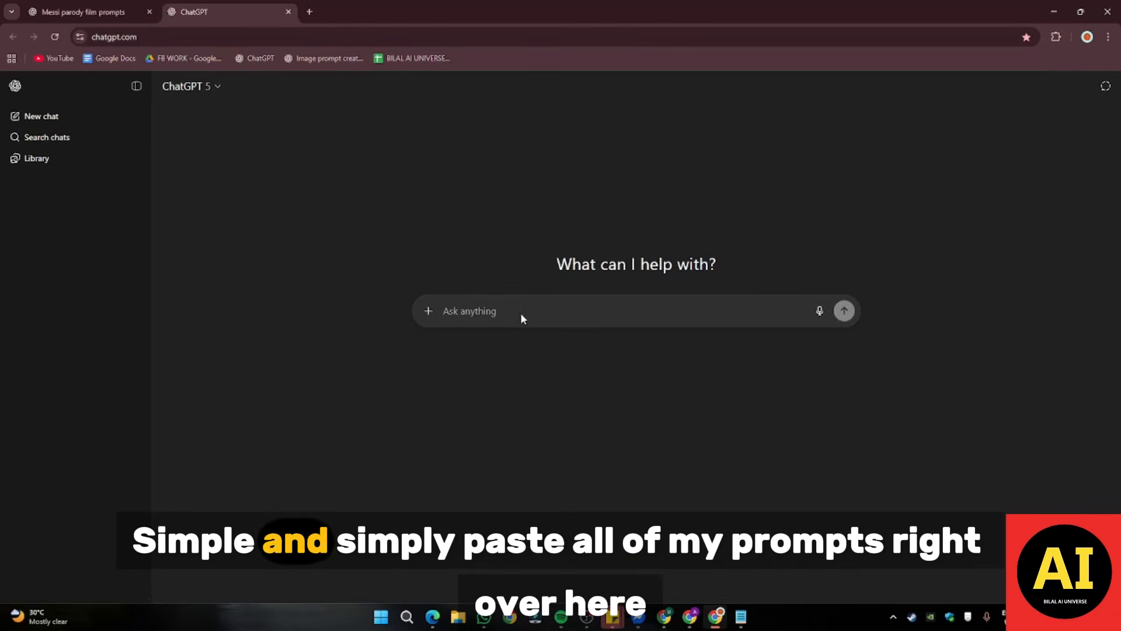
{"action": "key", "text": "ctrl+v"}
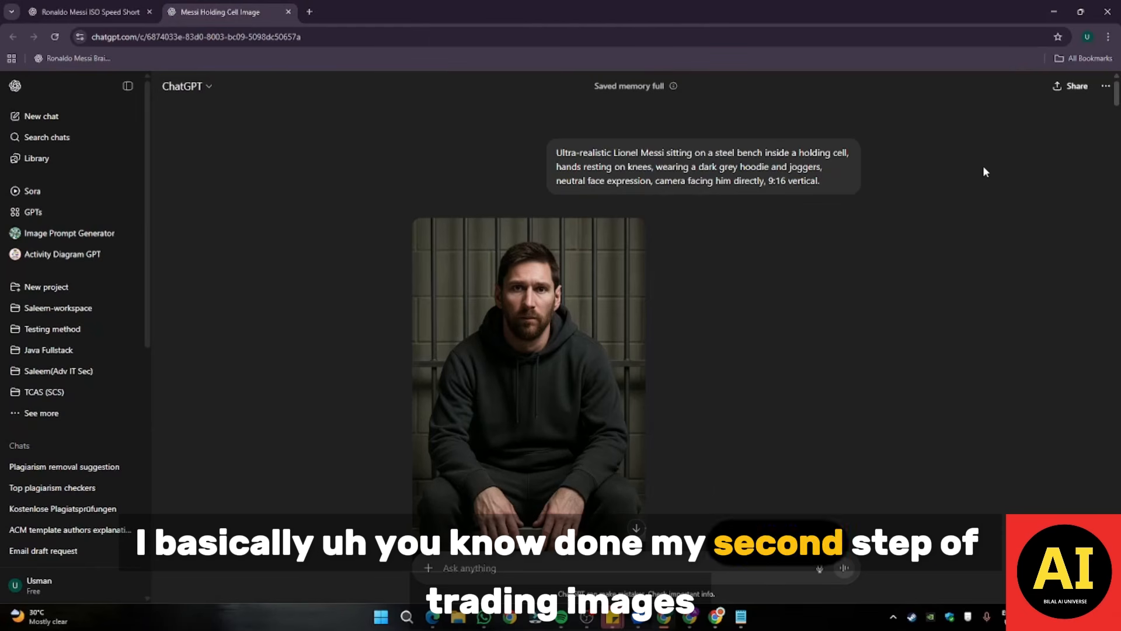
Step: Look over the first prompts and images in the Messi Holding Cell Image chat and view the first cell image enlarged
{"action": "scroll", "coordinate": [701, 263], "scroll_direction": "down", "scroll_amount": 15}
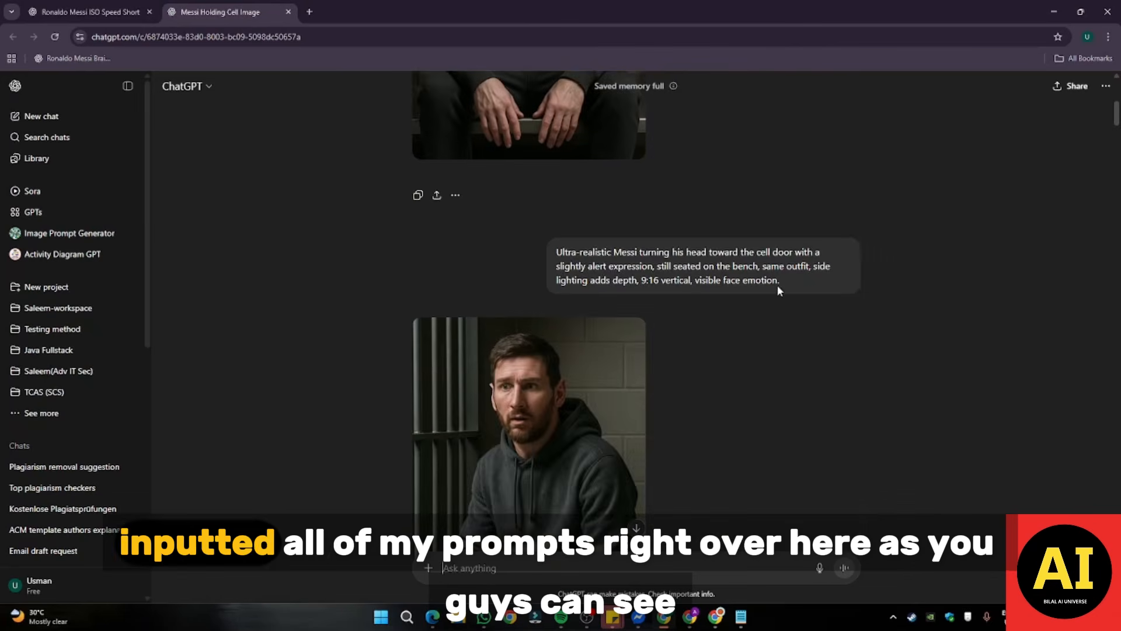
{"action": "scroll", "coordinate": [703, 280], "scroll_direction": "up", "scroll_amount": 15}
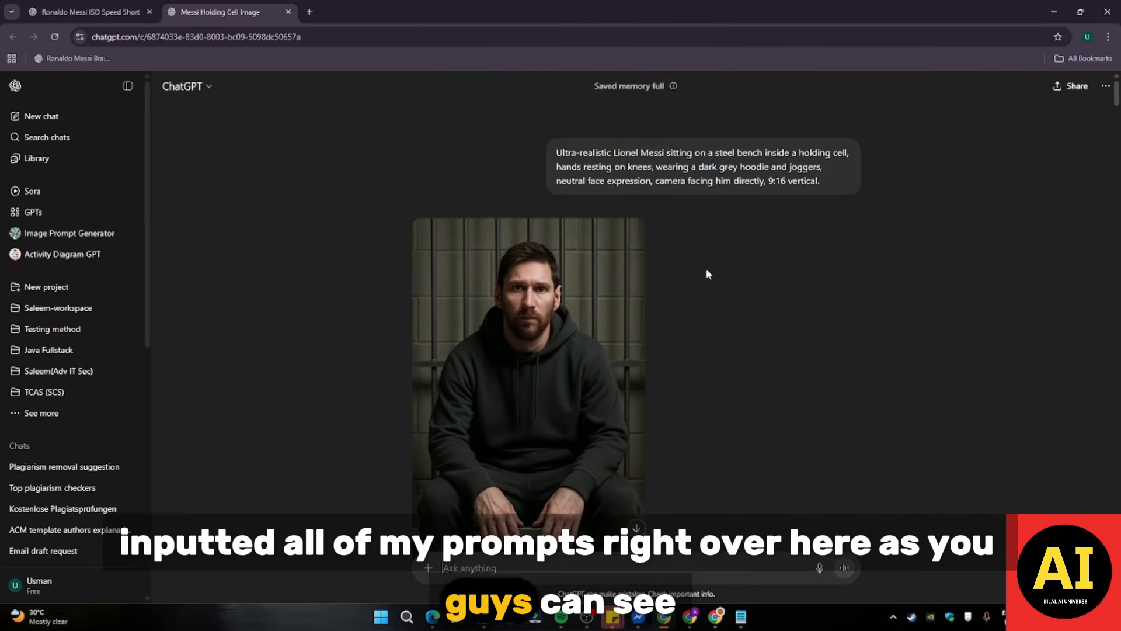
{"action": "scroll", "coordinate": [708, 233], "scroll_direction": "down", "scroll_amount": 2}
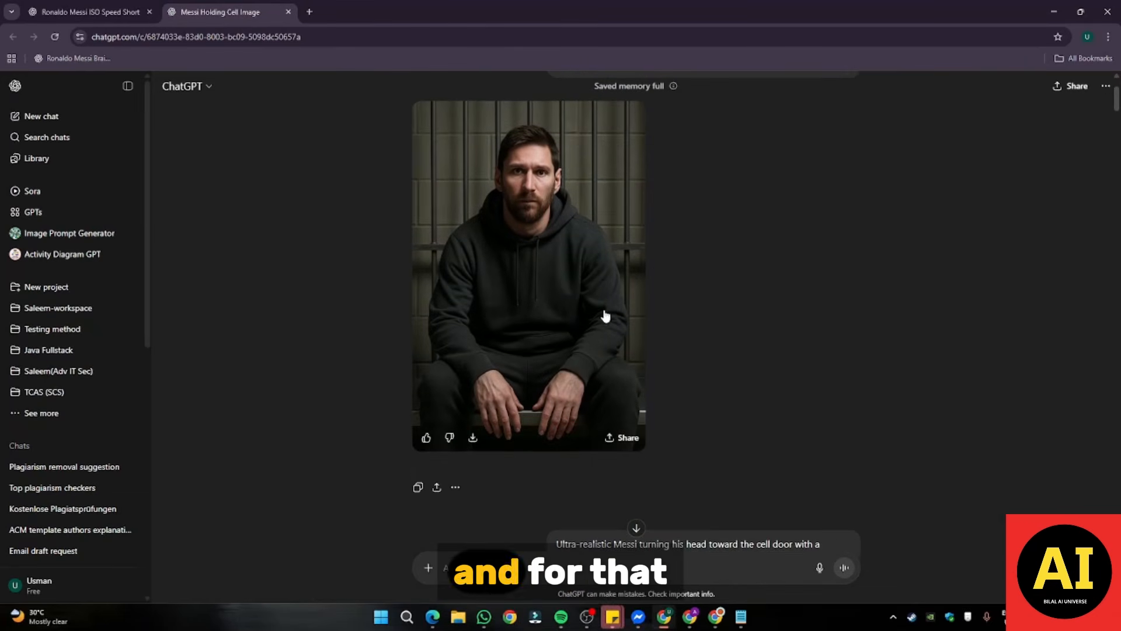
{"action": "left_click", "coordinate": [589, 321]}
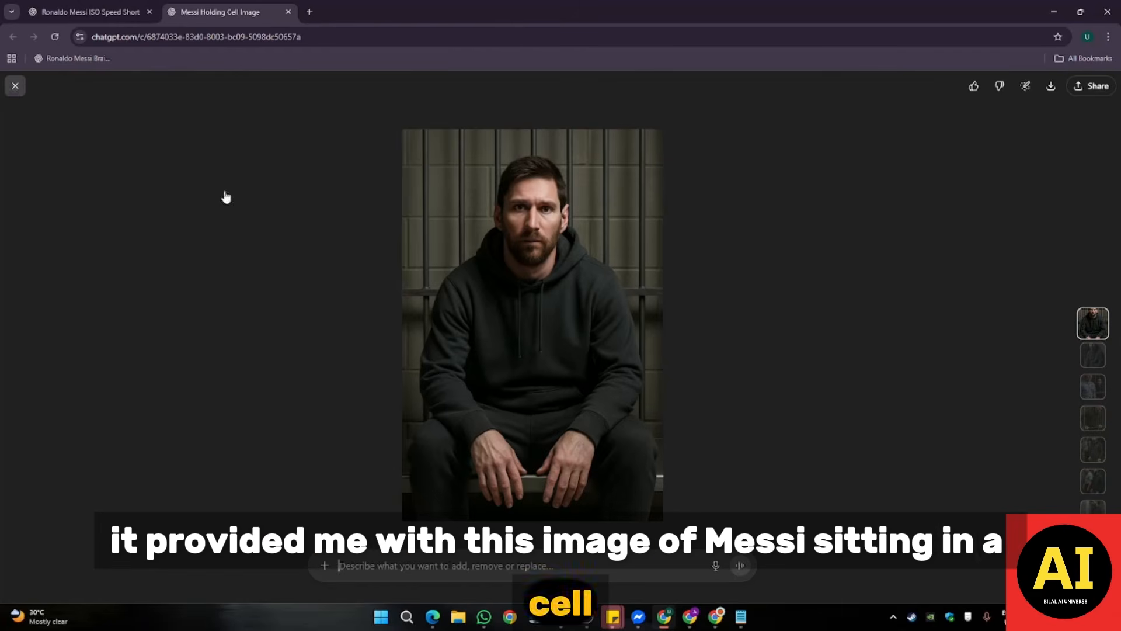
{"action": "left_click", "coordinate": [15, 86]}
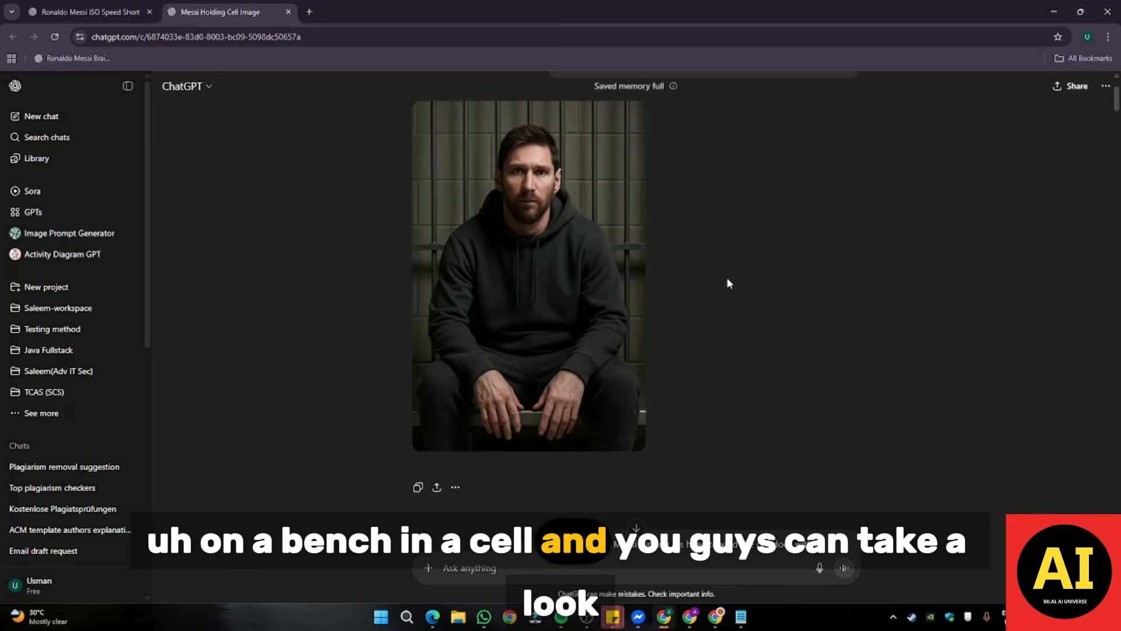
{"action": "left_click", "coordinate": [591, 184]}
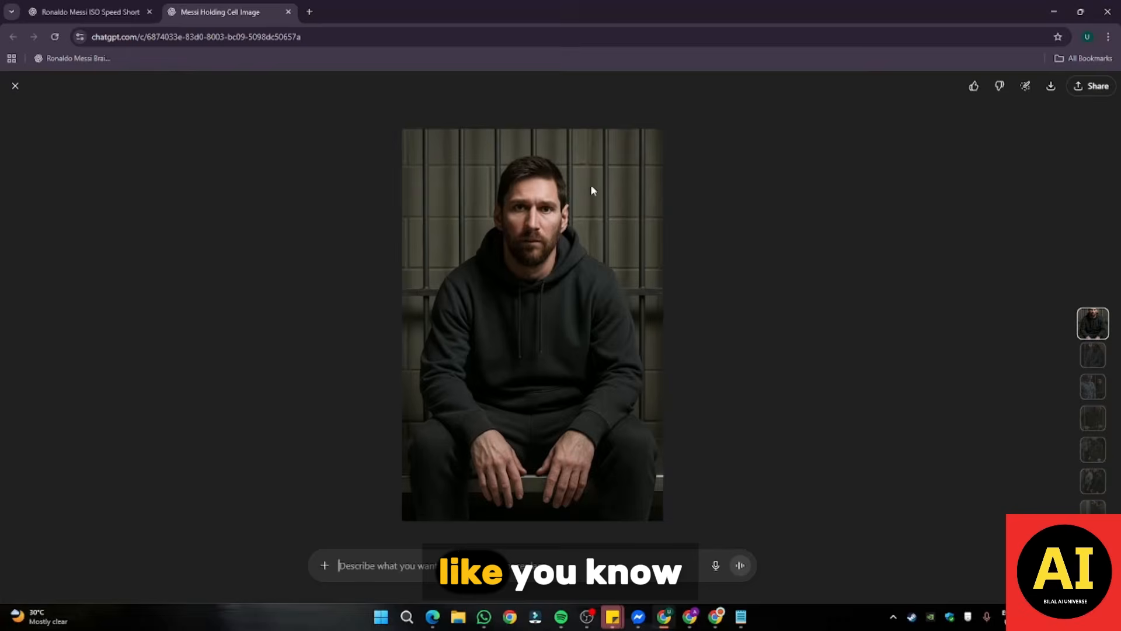
Step: View the generated scene images in order, from the second scene to Messi sitting alone at the interrogation table
{"action": "left_click", "coordinate": [1087, 360]}
{"action": "left_click", "coordinate": [1094, 361]}
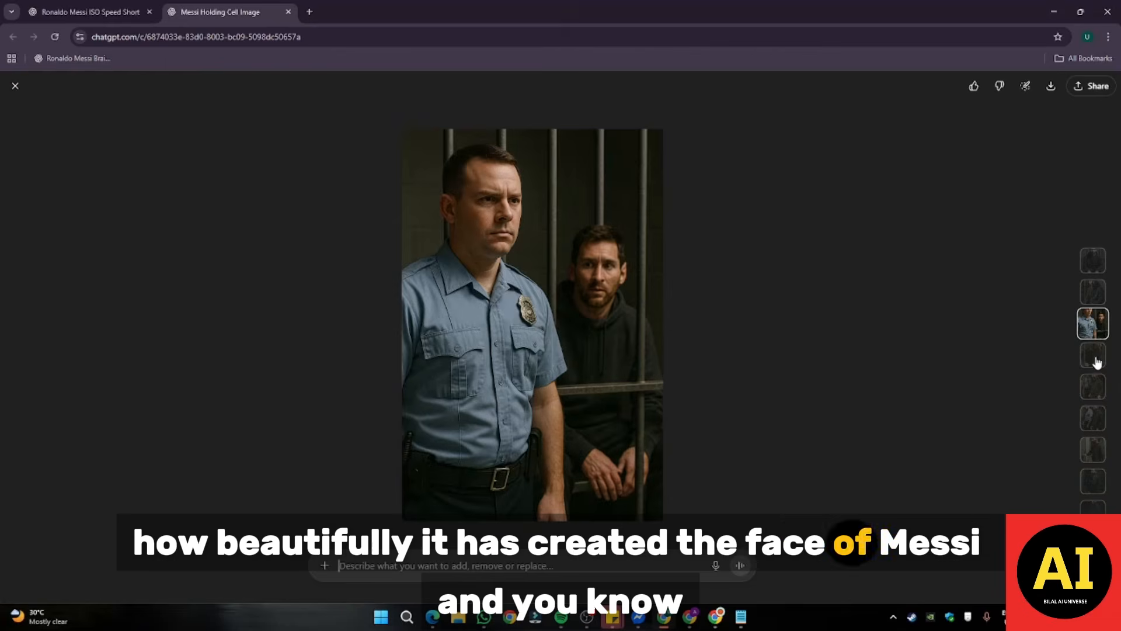
{"action": "left_click", "coordinate": [1095, 362]}
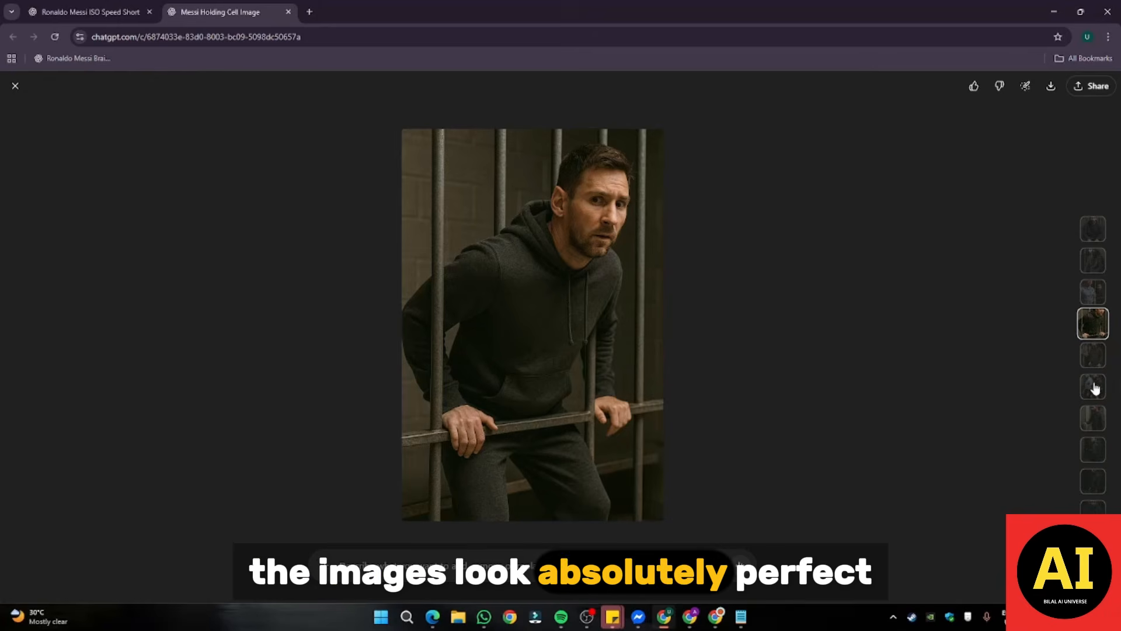
{"action": "left_click", "coordinate": [1095, 387]}
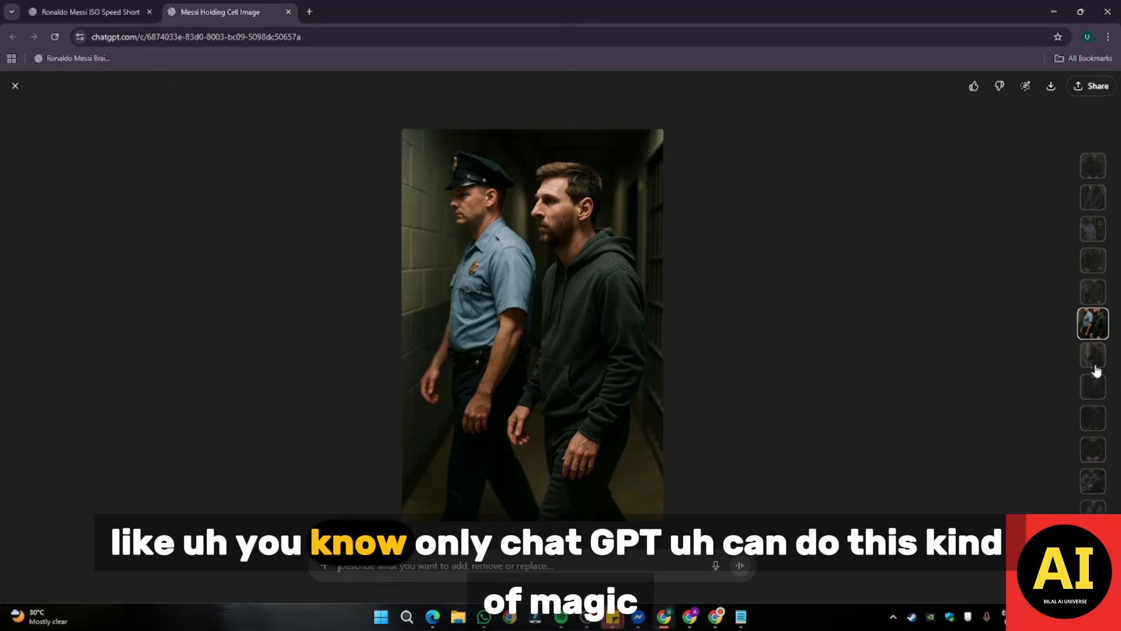
{"action": "left_click", "coordinate": [1095, 373]}
{"action": "left_click", "coordinate": [1095, 370]}
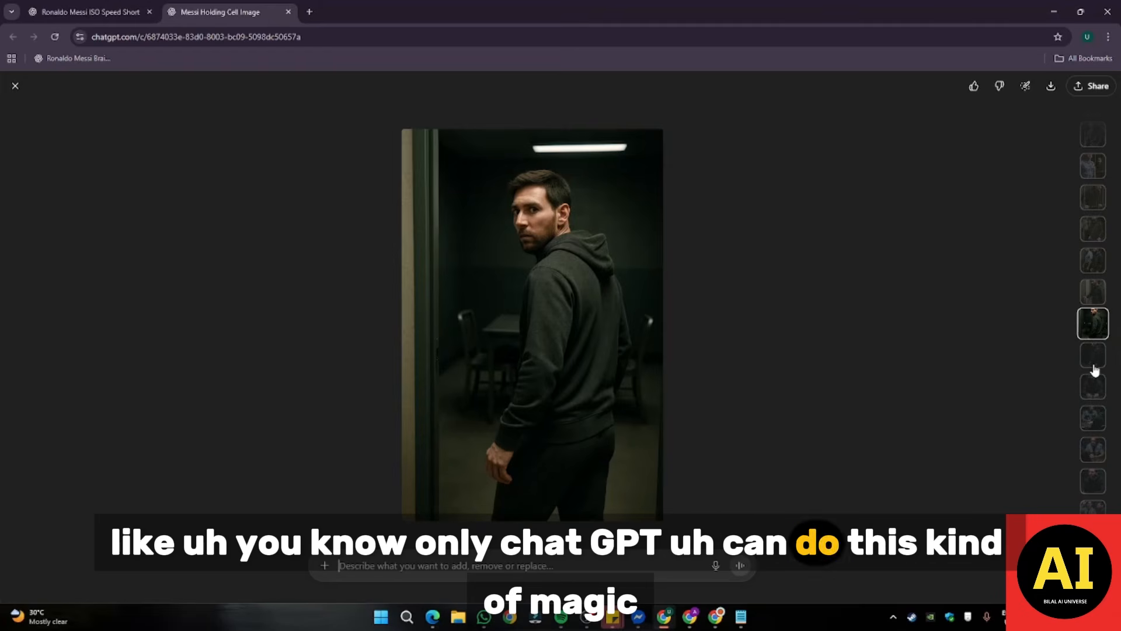
{"action": "left_click", "coordinate": [1095, 369]}
{"action": "left_click", "coordinate": [1094, 368]}
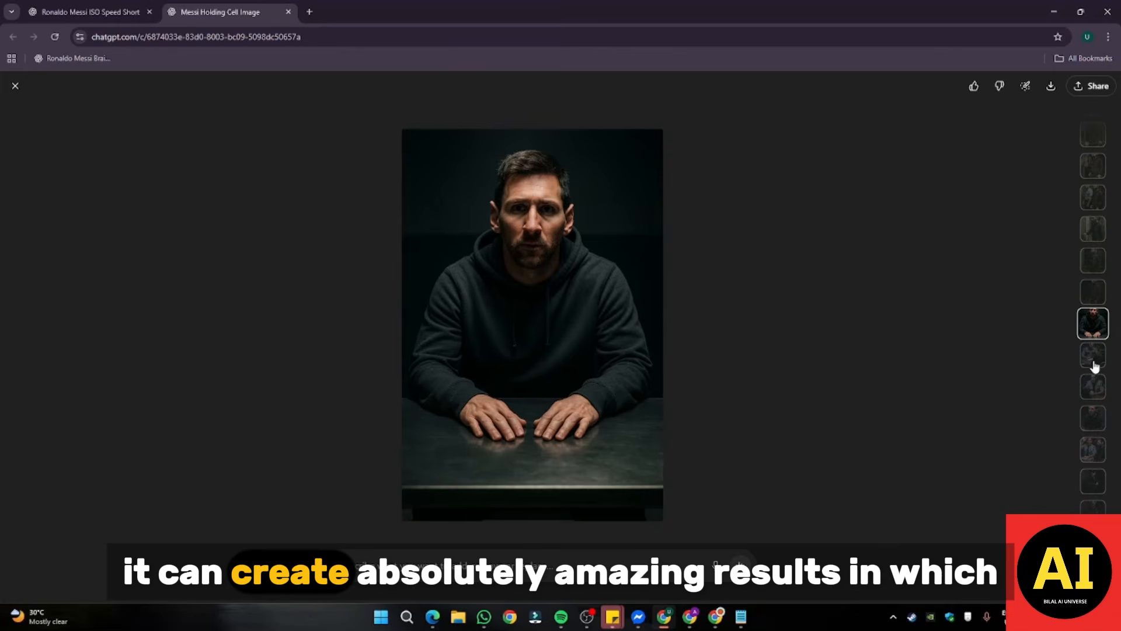
Step: Examine the remaining interrogation images, from the officers' scenes to Messi looking up at the officer in sunglasses
{"action": "left_click", "coordinate": [1094, 367]}
{"action": "left_click", "coordinate": [1094, 366]}
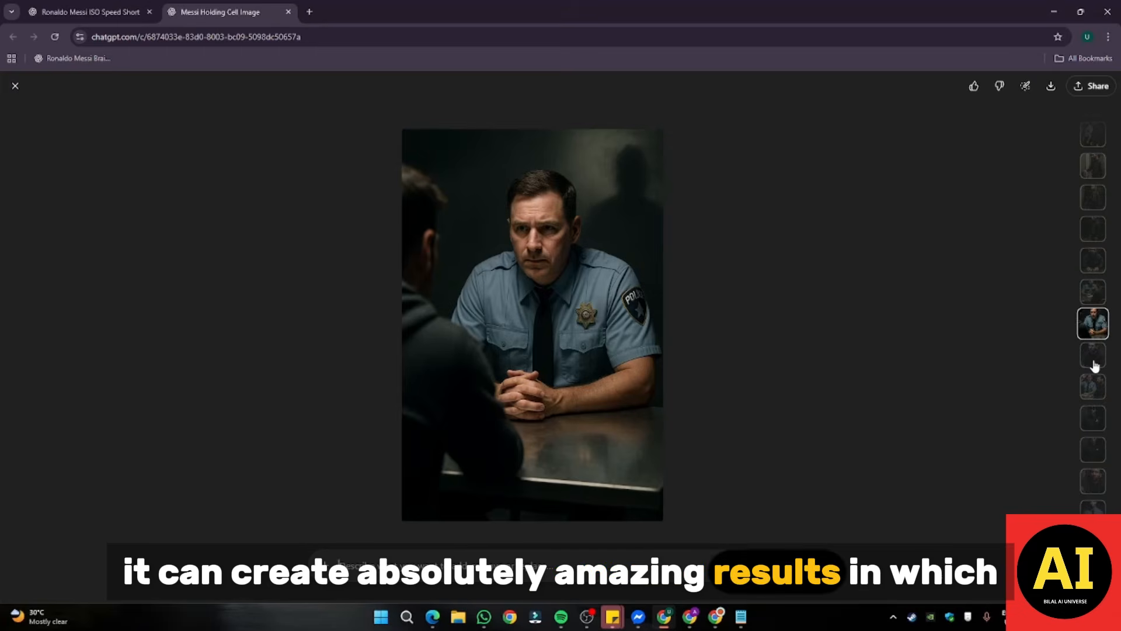
{"action": "left_click", "coordinate": [1095, 366]}
{"action": "left_click", "coordinate": [1095, 365]}
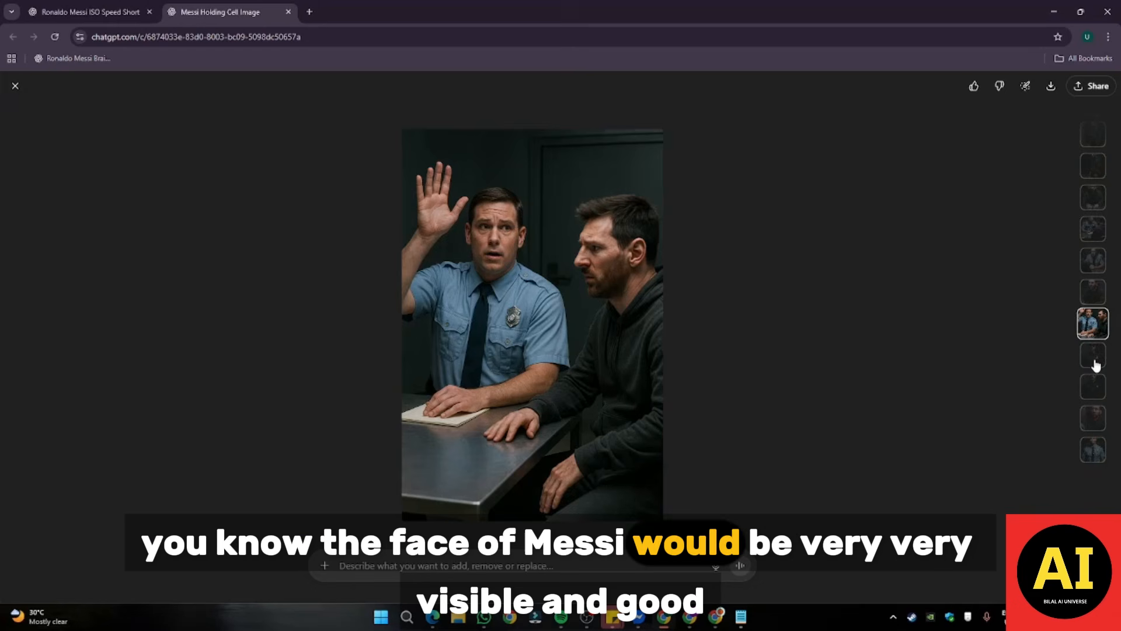
{"action": "left_click", "coordinate": [1100, 363]}
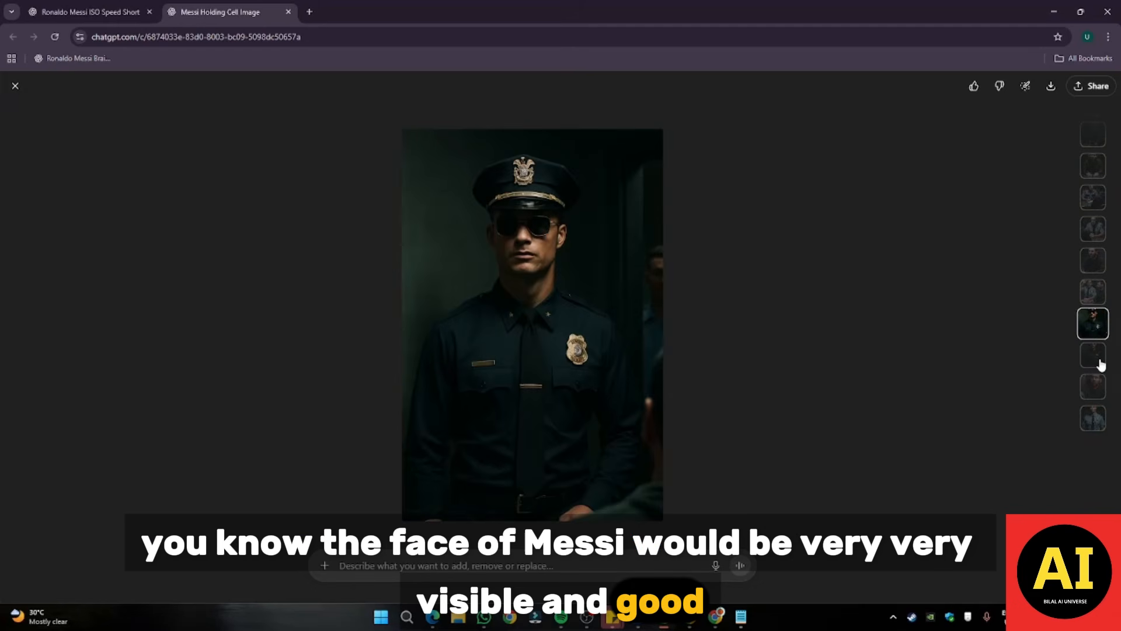
{"action": "left_click", "coordinate": [1100, 364]}
{"action": "left_click", "coordinate": [1100, 365]}
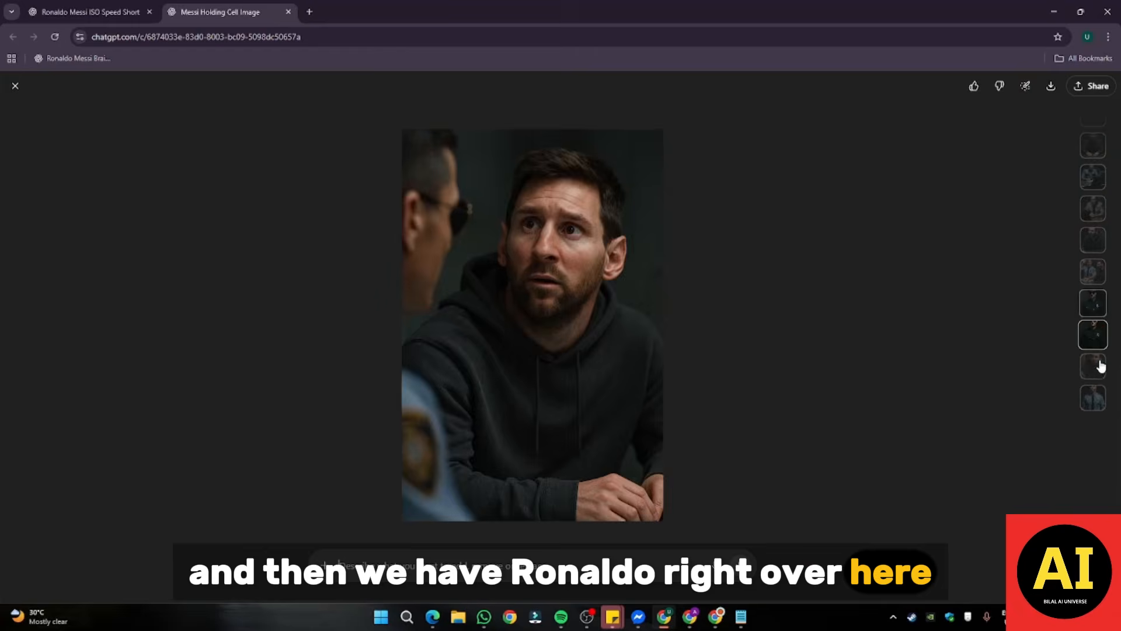
{"action": "left_click", "coordinate": [1100, 366]}
{"action": "left_click", "coordinate": [1098, 374]}
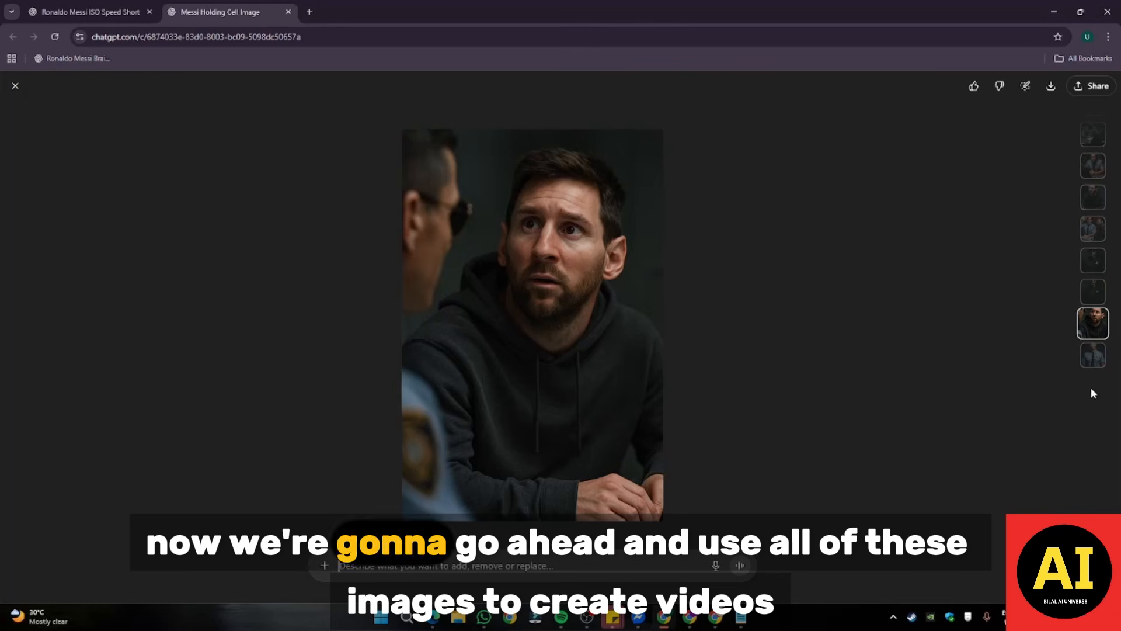
Step: Go back through the generated images from the final interrogation scenes to the early cell scenes
{"action": "left_click", "coordinate": [1094, 356]}
{"action": "left_click", "coordinate": [1100, 293]}
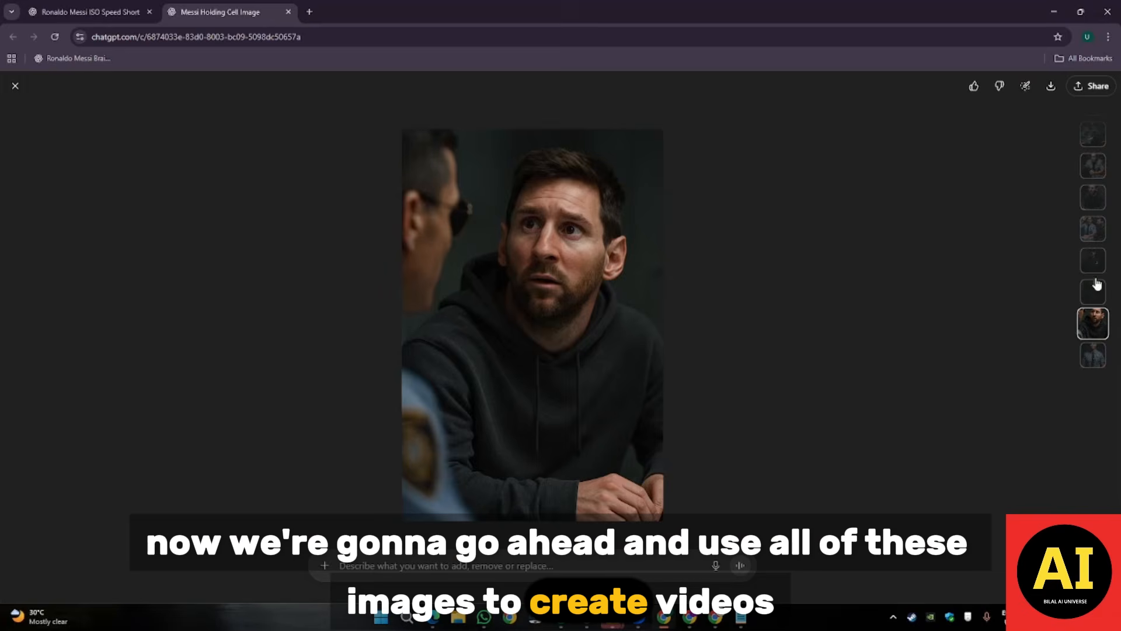
{"action": "left_click", "coordinate": [1094, 272]}
{"action": "left_click", "coordinate": [1093, 260]}
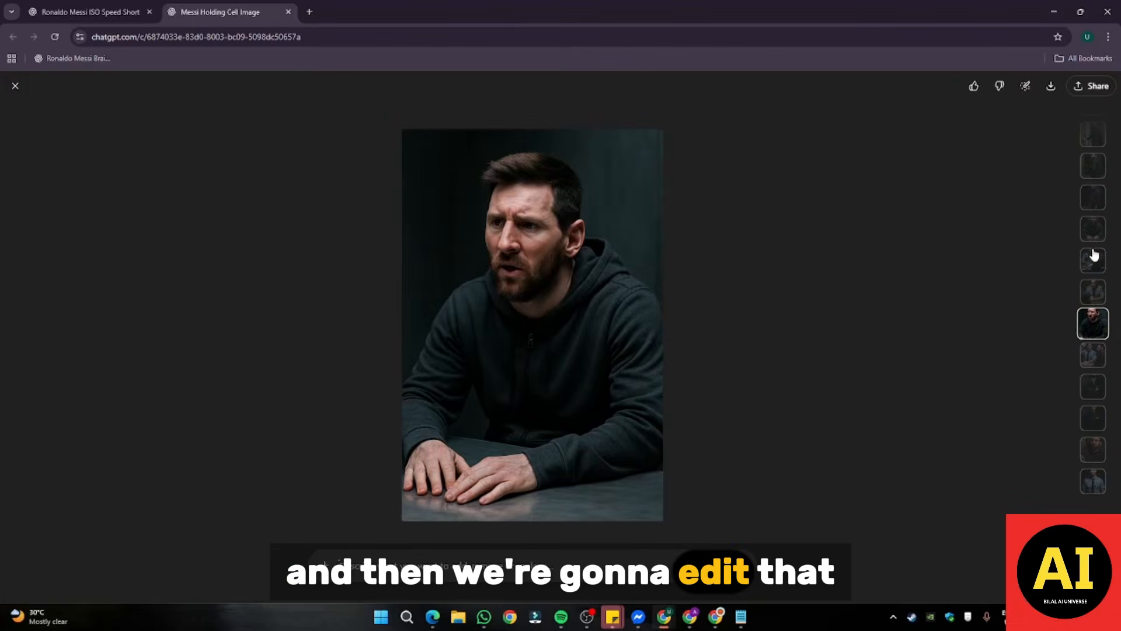
{"action": "left_click", "coordinate": [1093, 242]}
{"action": "left_click", "coordinate": [1093, 234]}
{"action": "left_click", "coordinate": [1089, 198]}
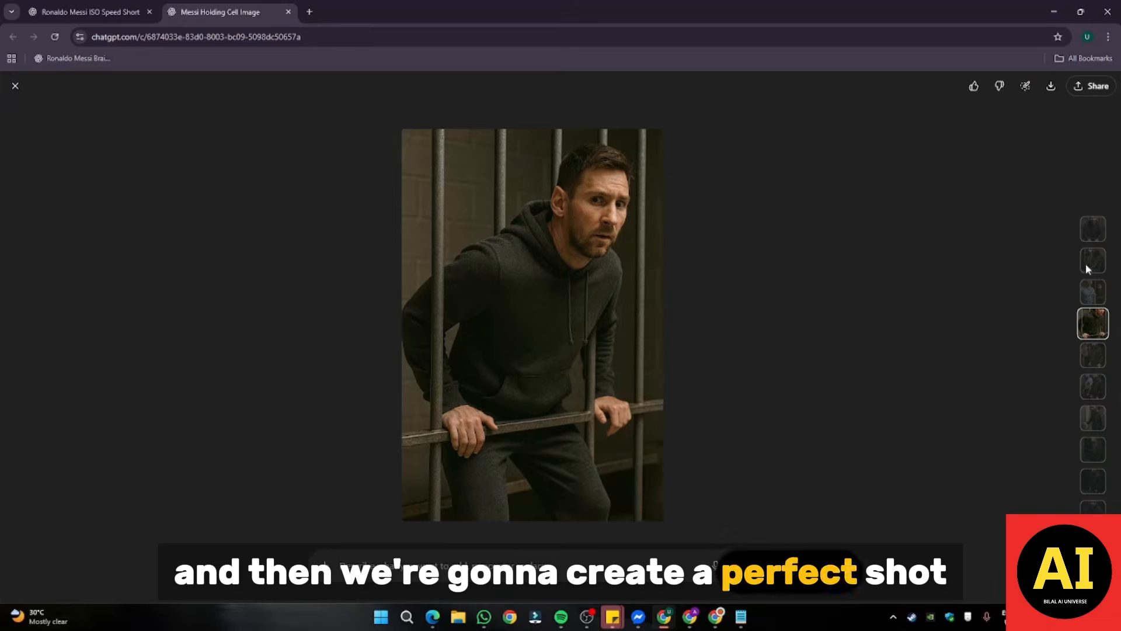
{"action": "left_click", "coordinate": [1090, 280]}
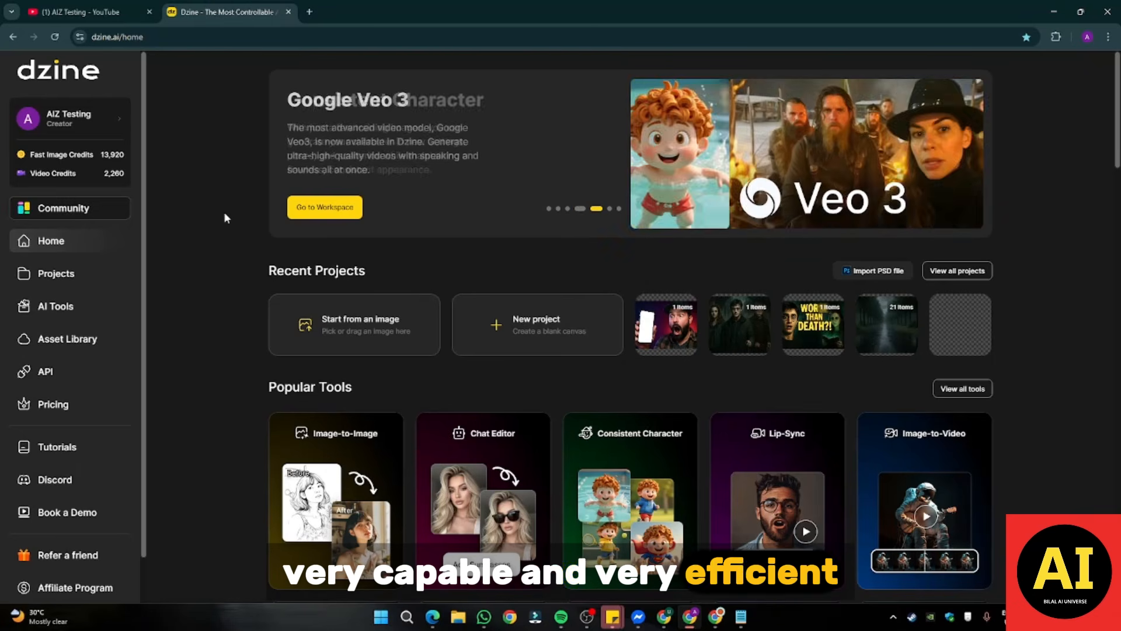
Step: In Dzine, start an Image-to-Video project, remove the sample image and upload the first image of Messi sitting in the cell
{"action": "scroll", "coordinate": [181, 369], "scroll_direction": "down", "scroll_amount": 2}
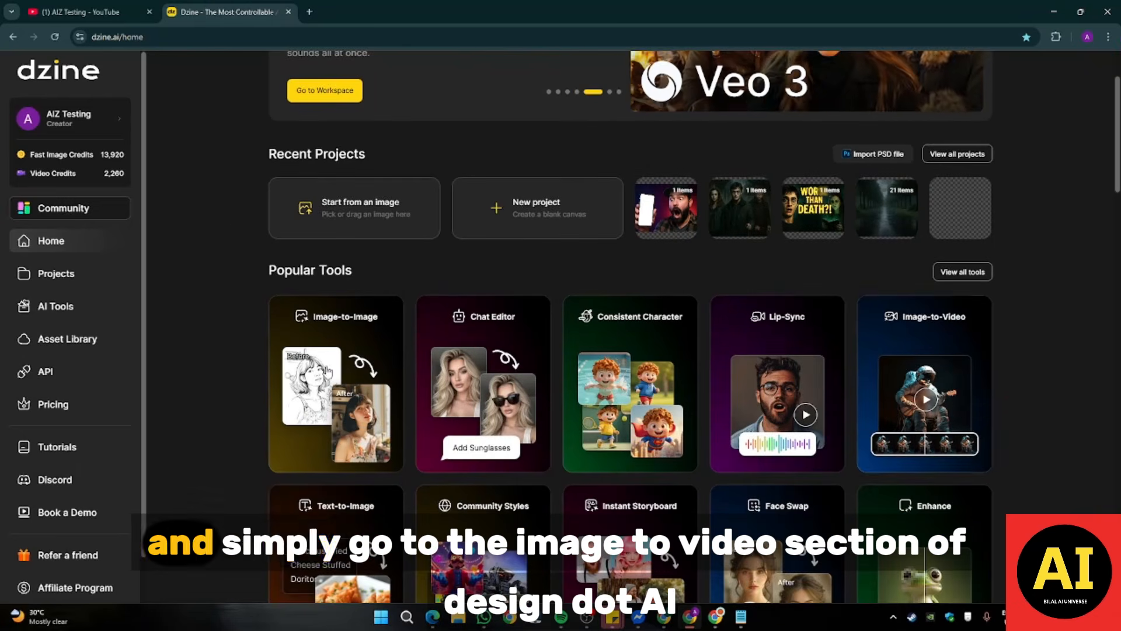
{"action": "left_click", "coordinate": [926, 379]}
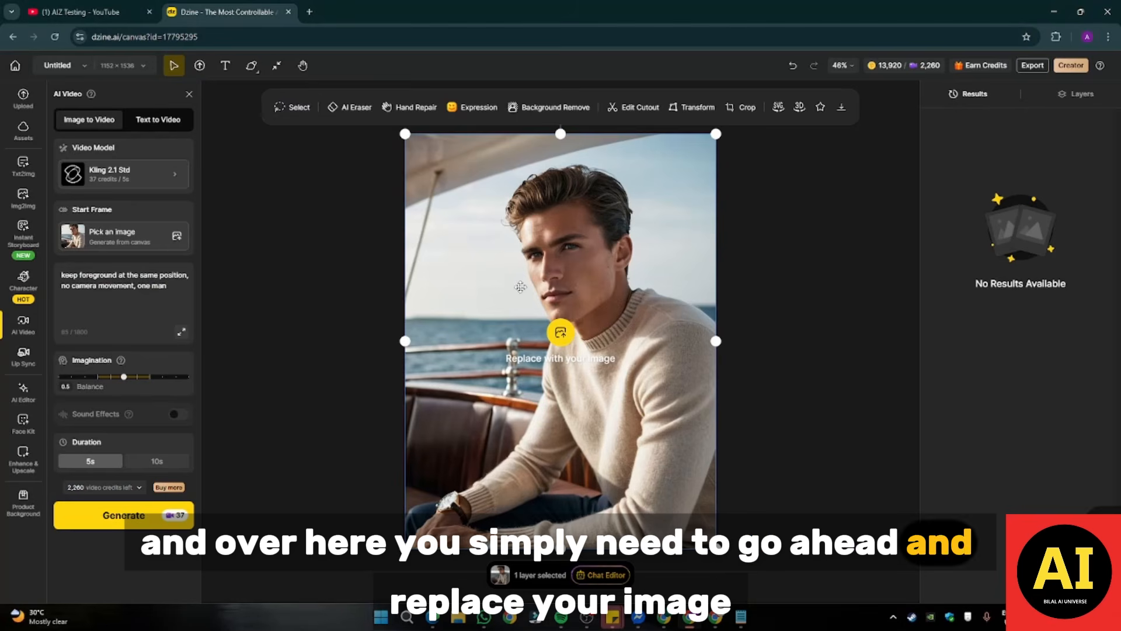
{"action": "key", "text": "Delete"}
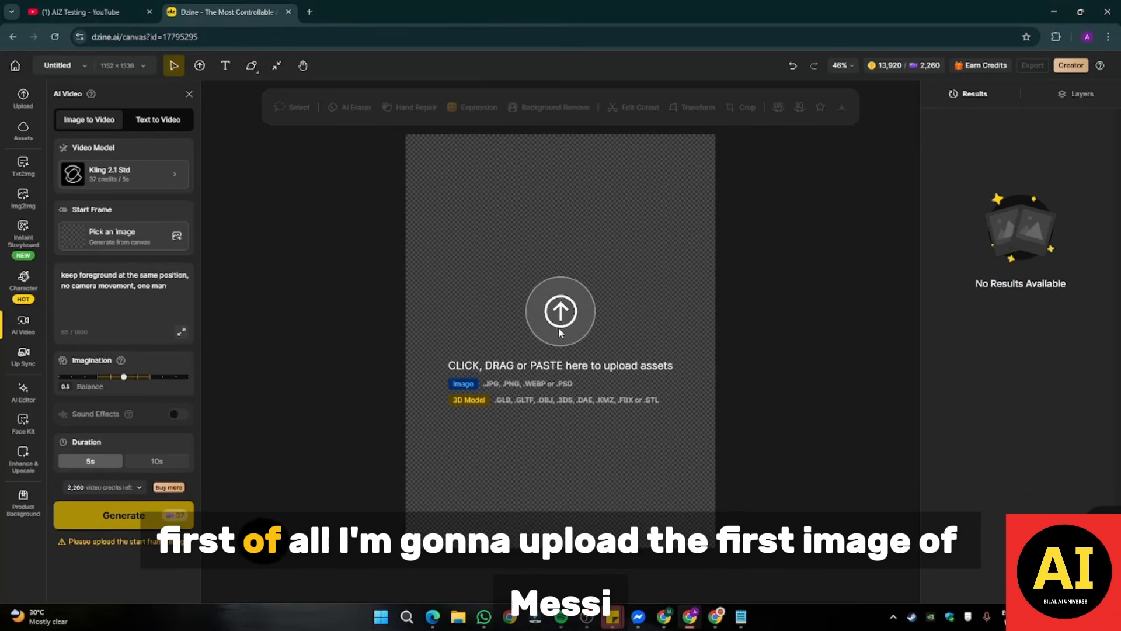
{"action": "left_click", "coordinate": [432, 322]}
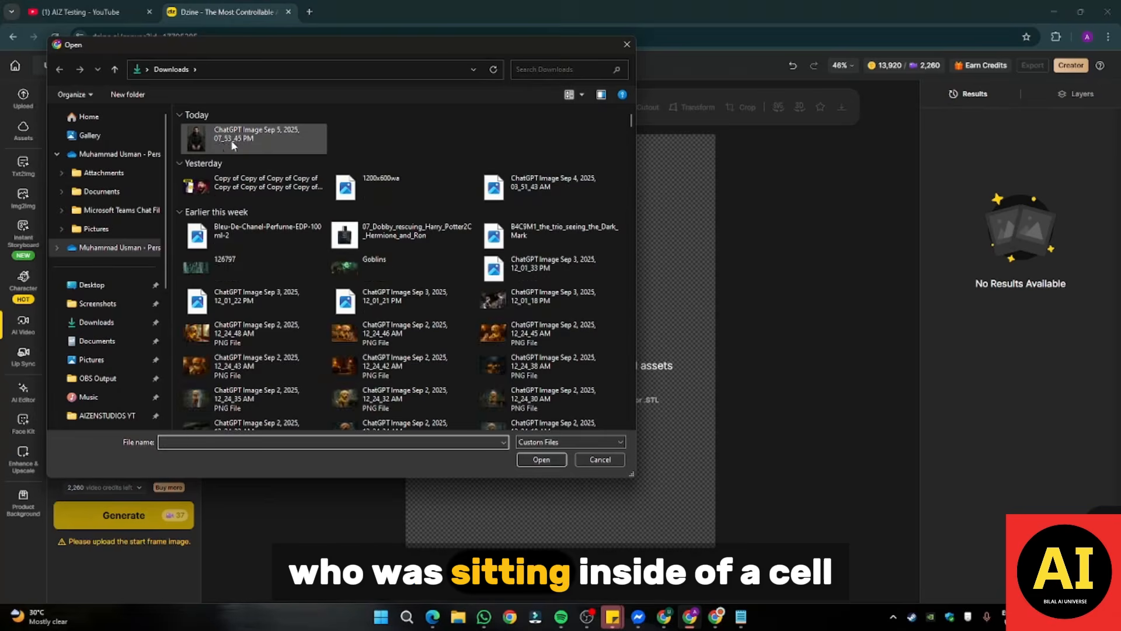
{"action": "double_click", "coordinate": [217, 145]}
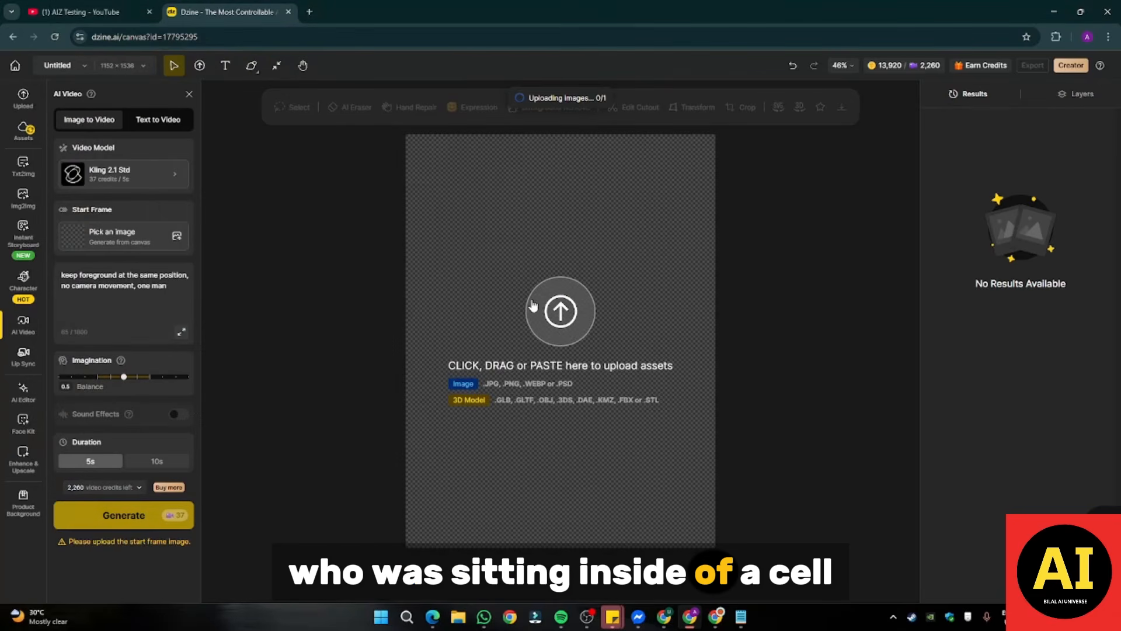
Step: Replace the default video prompt with "messi sitting inside of call, worried" and generate the video
{"action": "left_click_drag", "start_coordinate": [169, 285], "coordinate": [86, 272]}
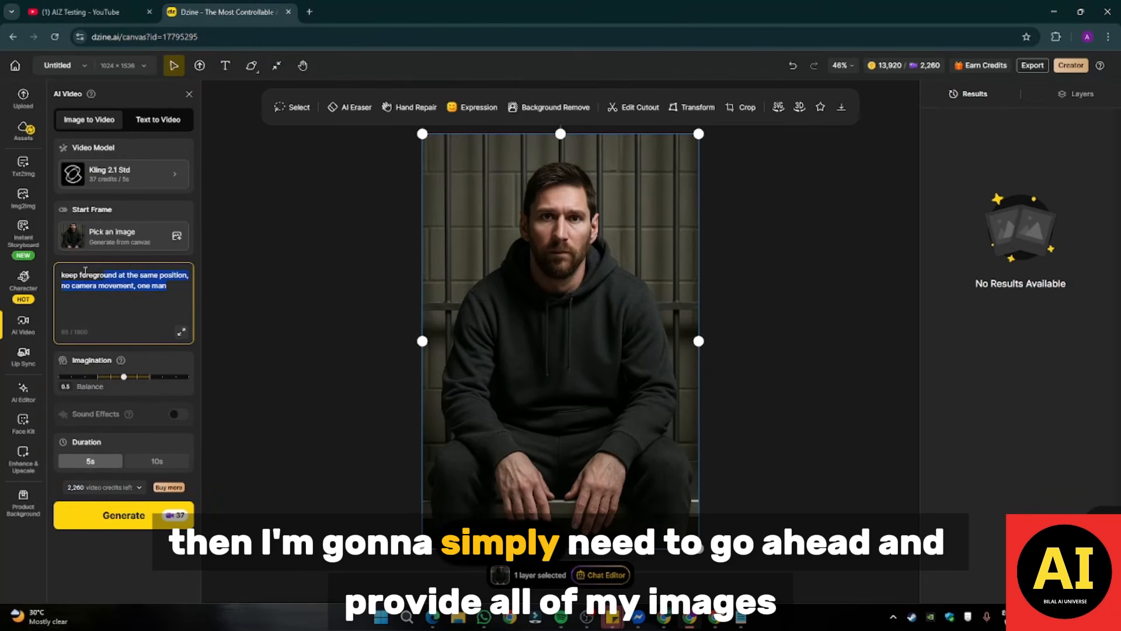
{"action": "key", "text": "BackSpace"}
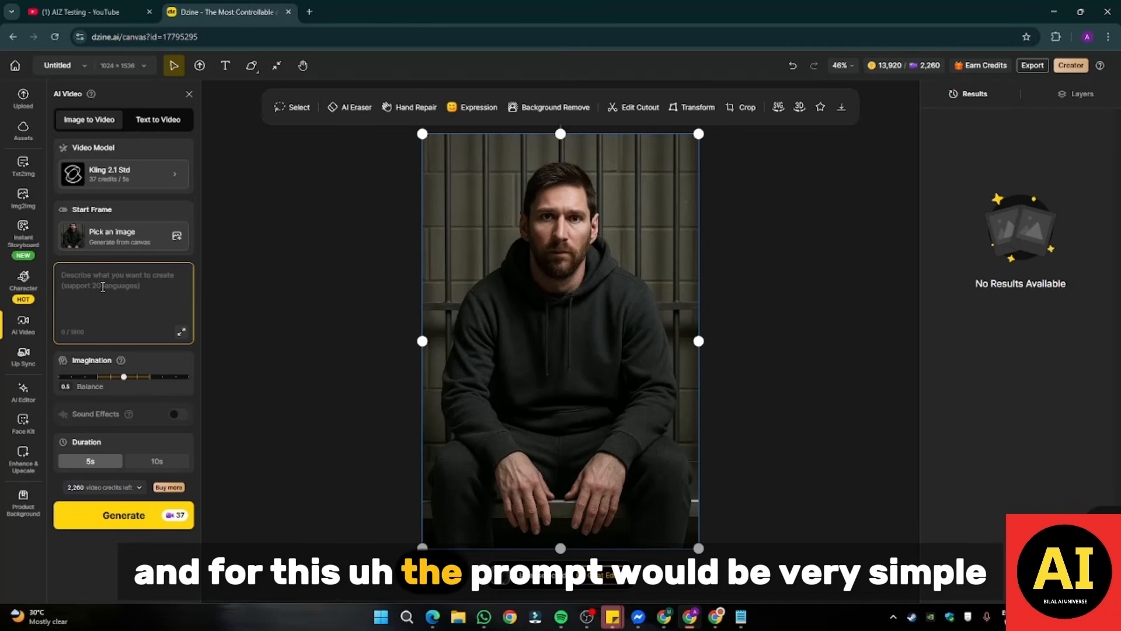
{"action": "type", "text": "messi"}
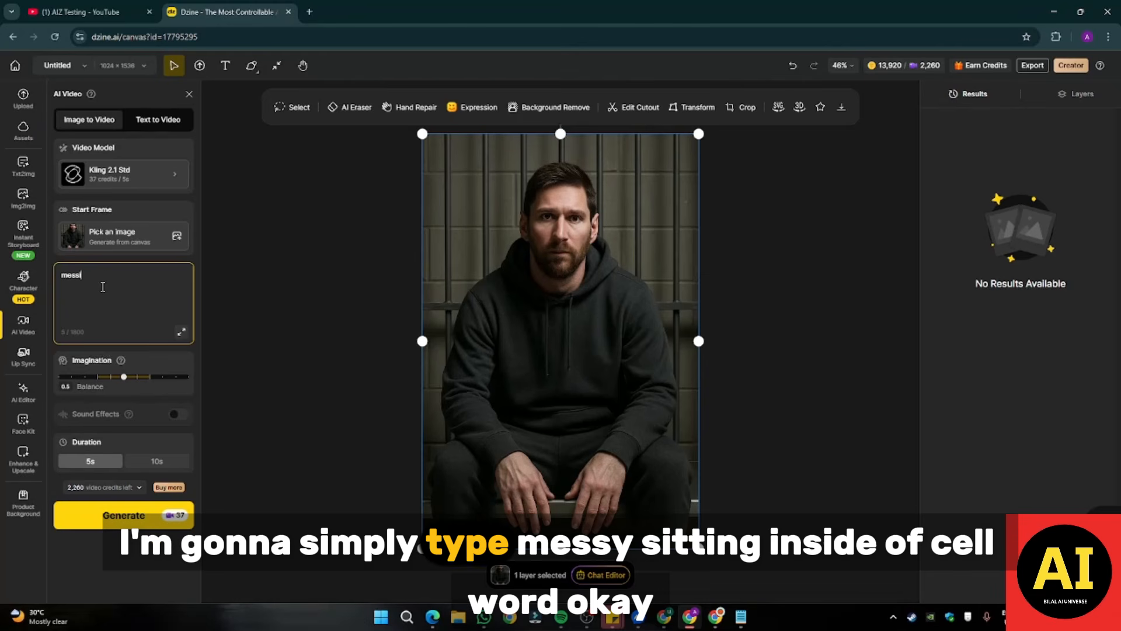
{"action": "type", "text": " sitting i"}
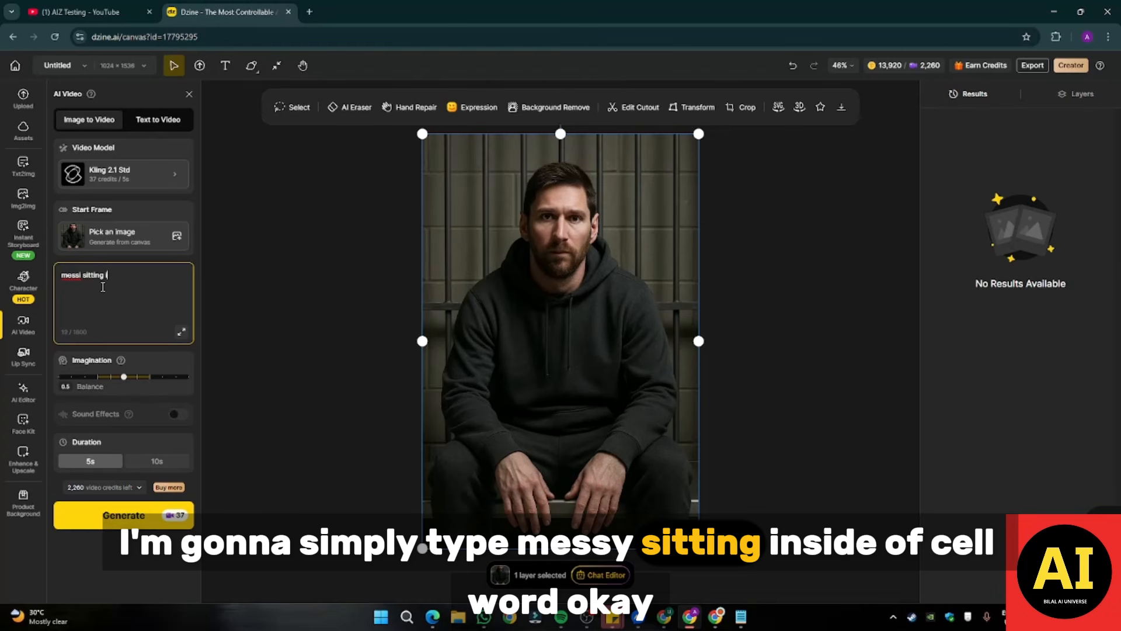
{"action": "type", "text": "nside of call, worried"}
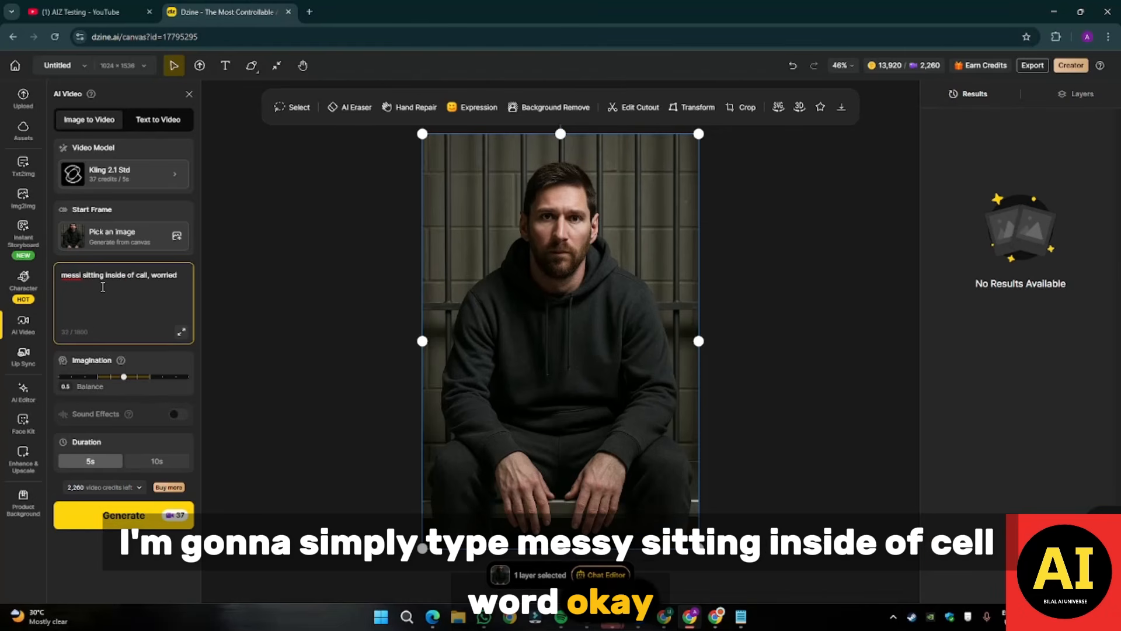
{"action": "left_click", "coordinate": [146, 522]}
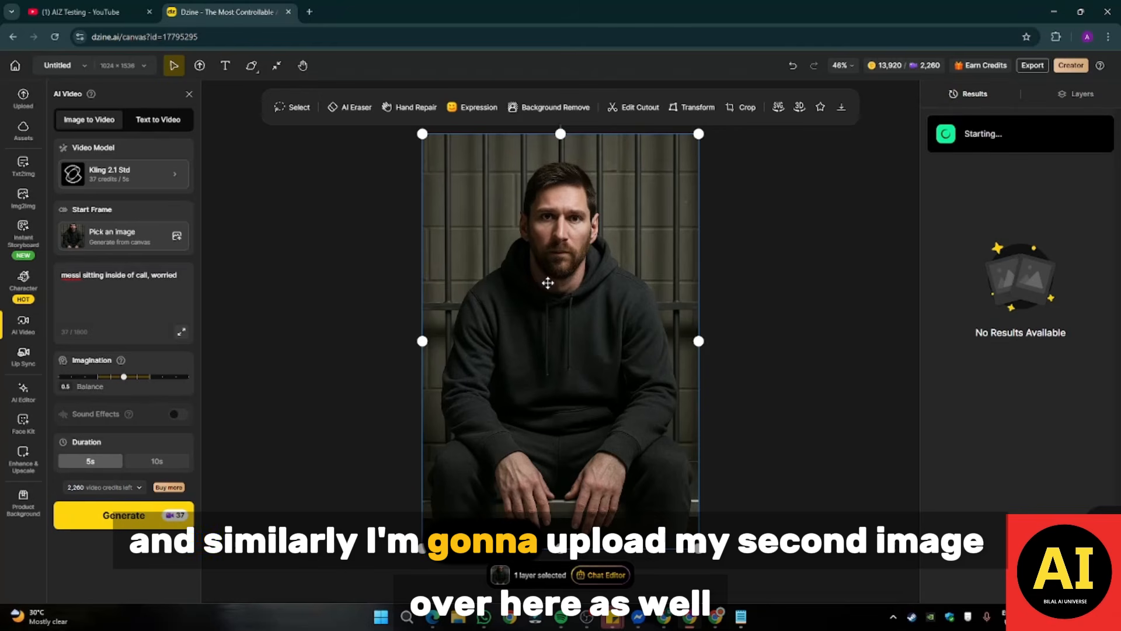
Step: Replace the canvas image with the second cell image and generate a video prompted "messi looking towards the left in worry, camera panning"
{"action": "key", "text": "Delete"}
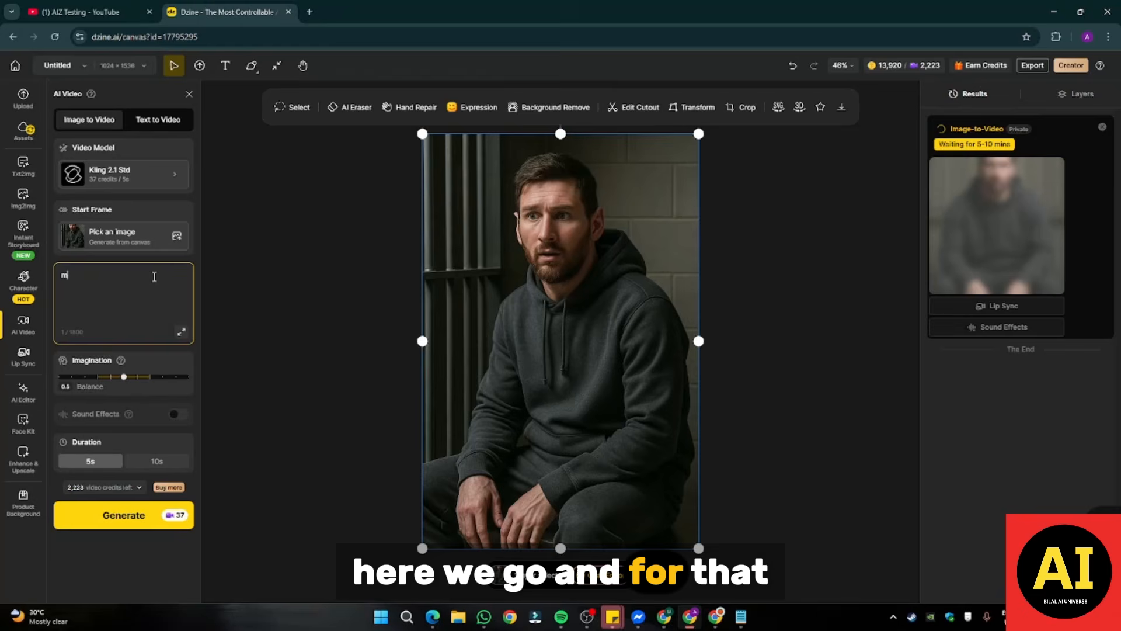
{"action": "type", "text": "es"}
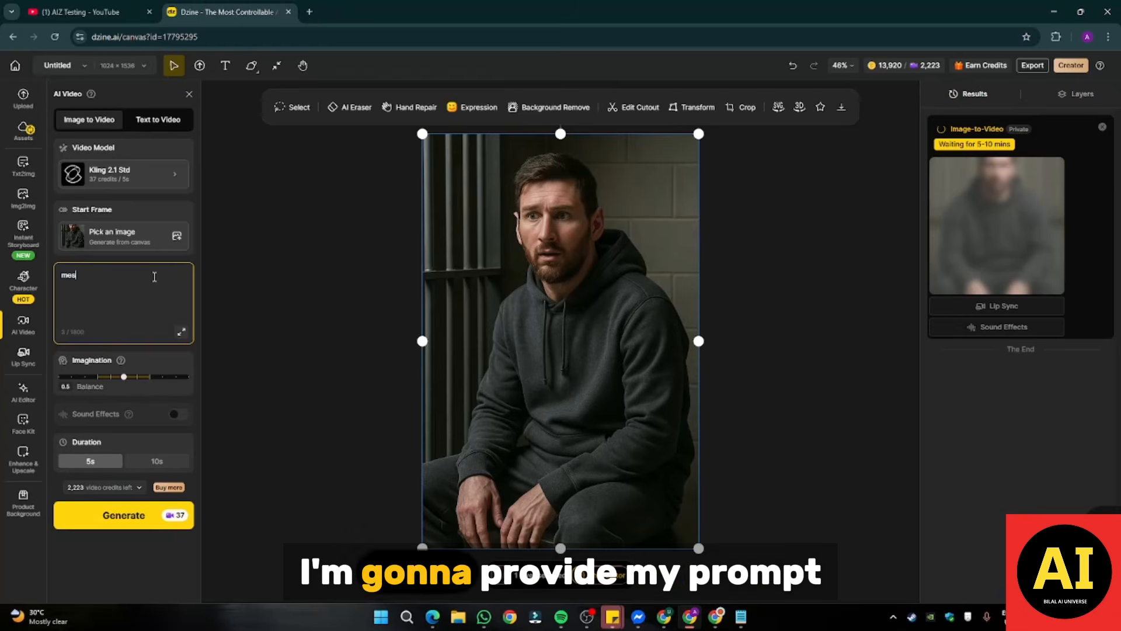
{"action": "type", "text": "si l"}
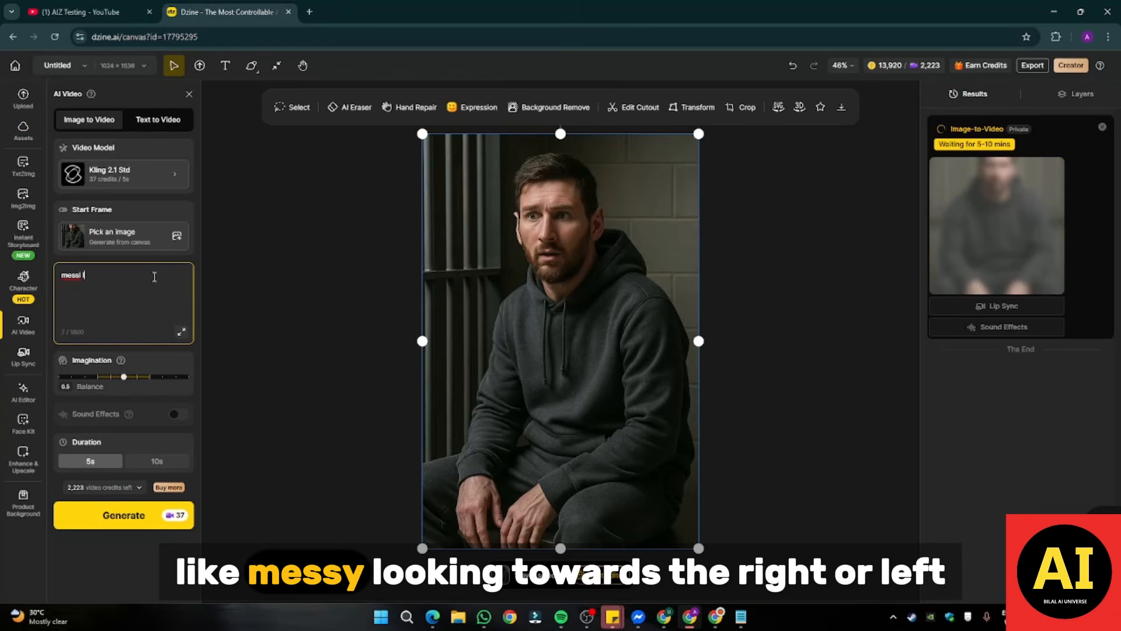
{"action": "type", "text": "ooking tow"}
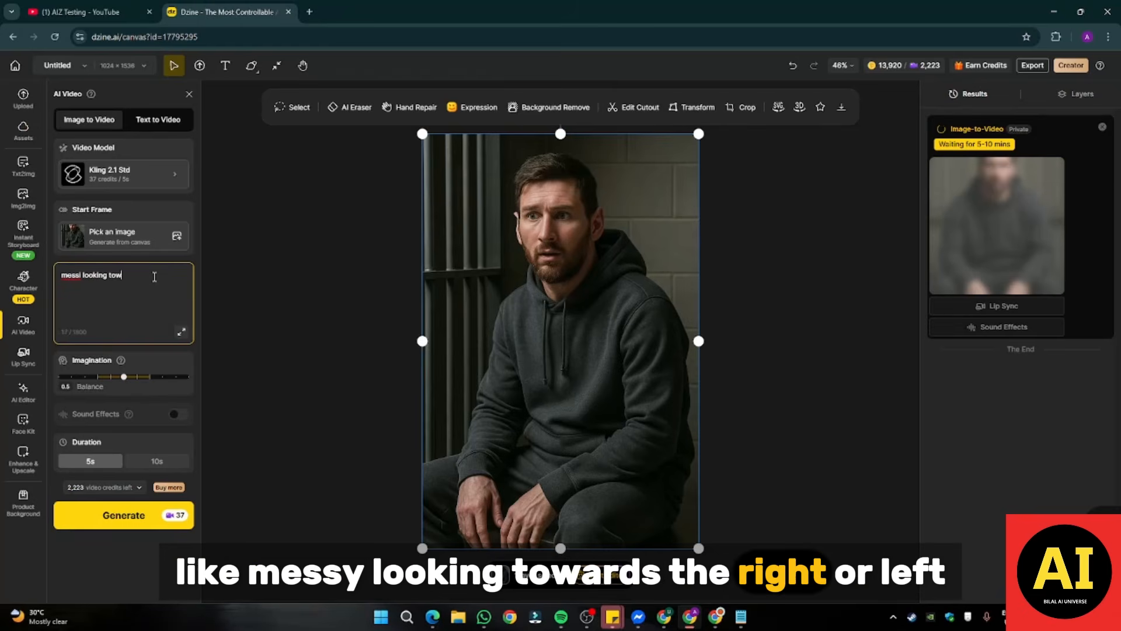
{"action": "type", "text": "ards the lef"}
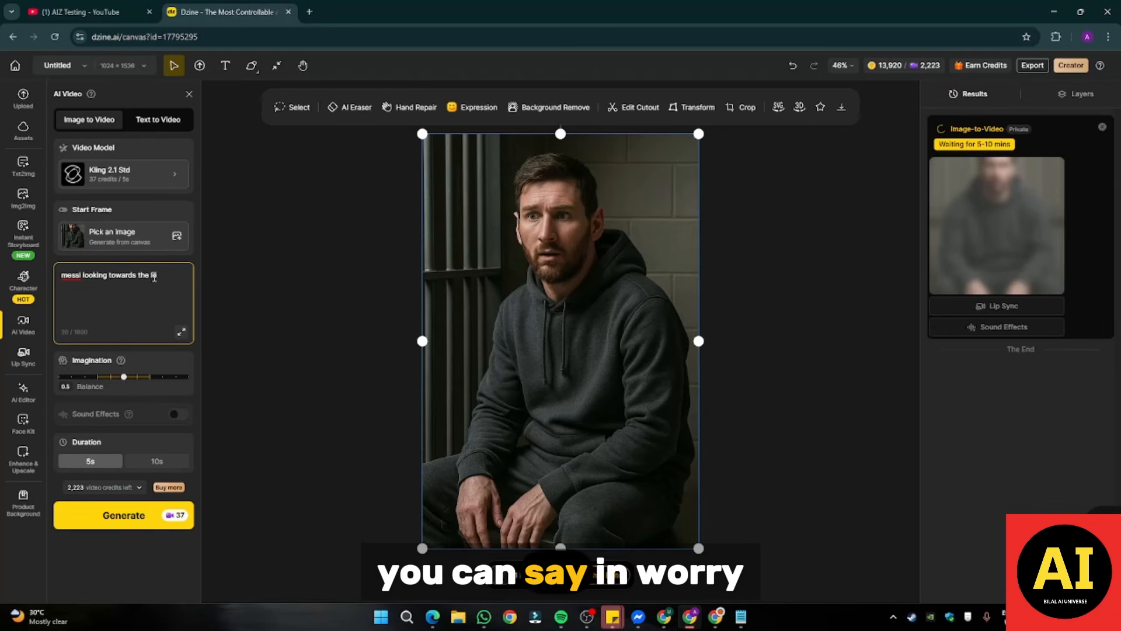
{"action": "type", "text": "t in worry, cam"}
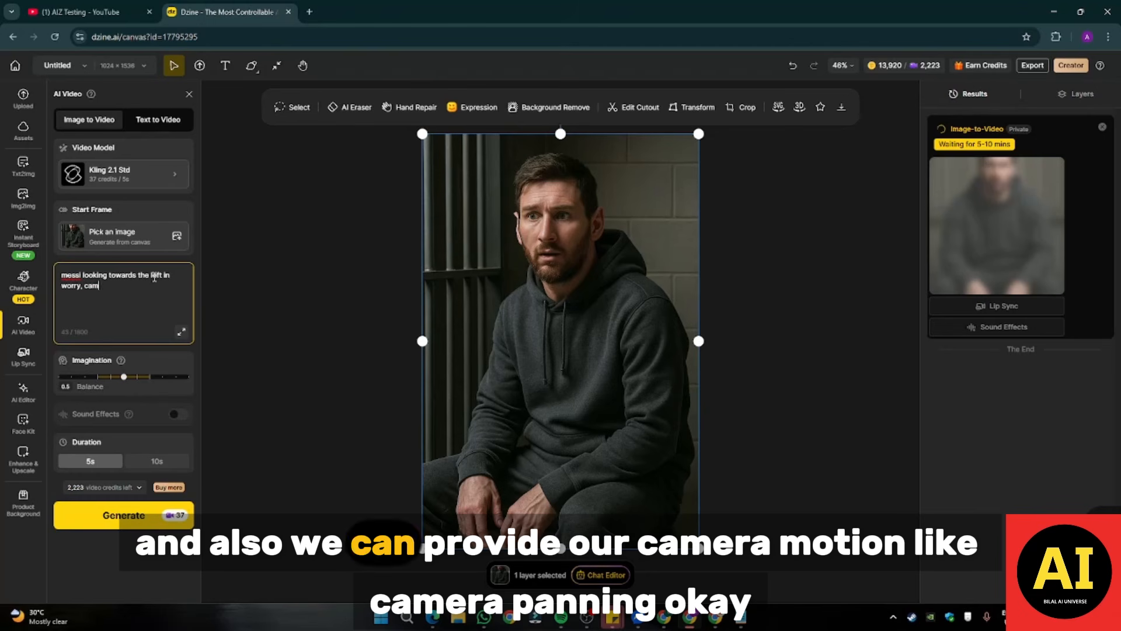
{"action": "type", "text": "era "}
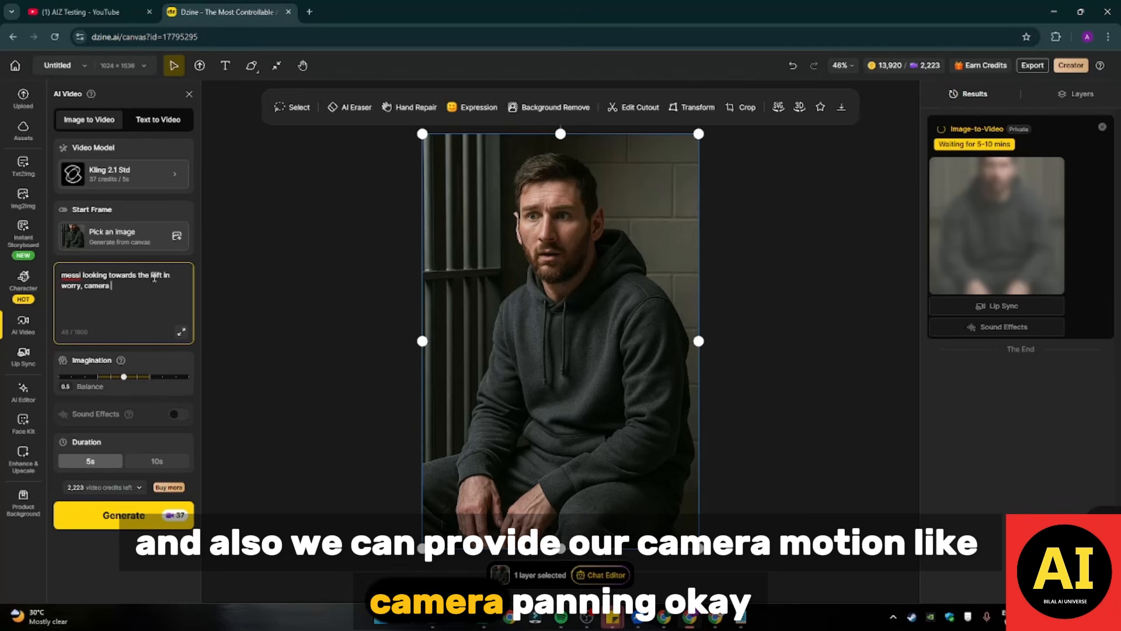
{"action": "type", "text": "panning"}
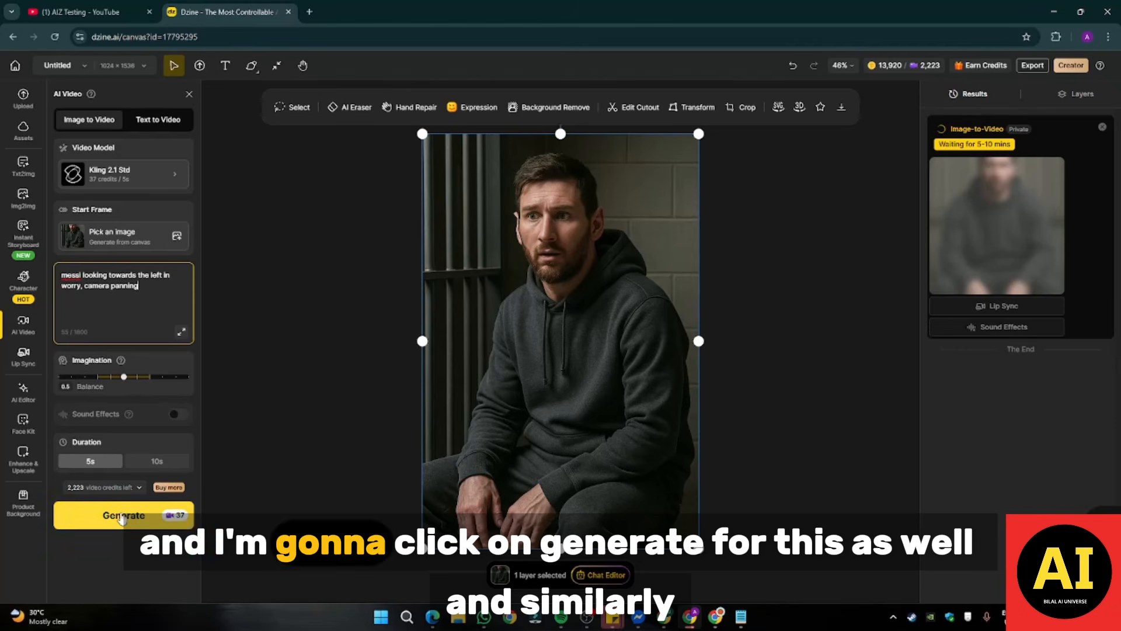
{"action": "left_click", "coordinate": [120, 515]}
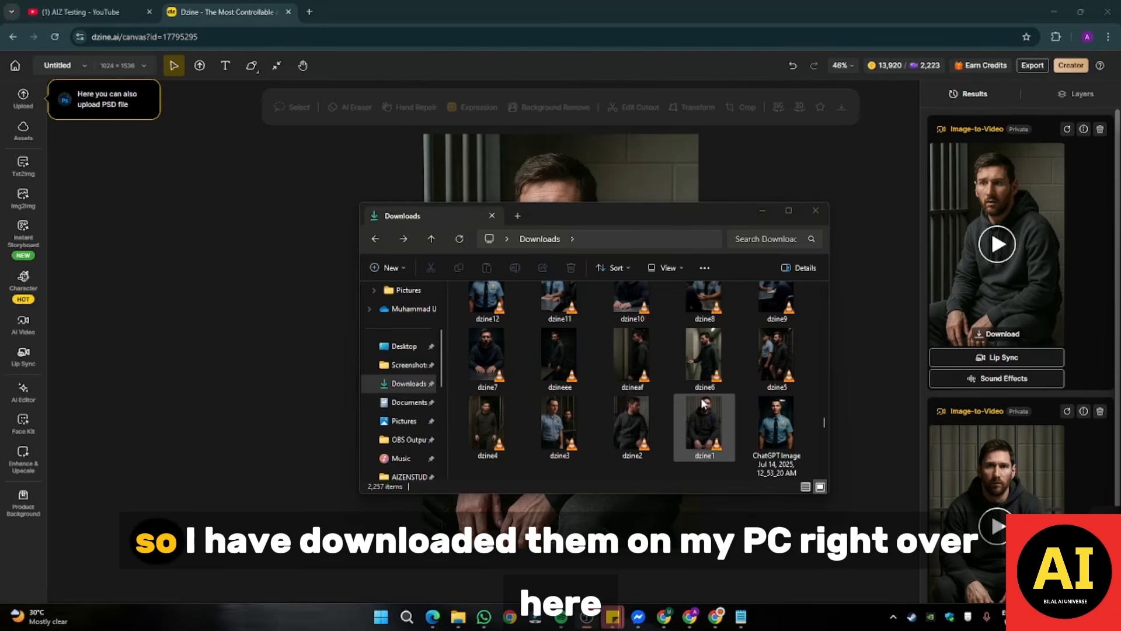
Step: Play the downloaded clips dzine1 to dzine4 from the Downloads folder to review the animations
{"action": "left_click_drag", "start_coordinate": [686, 214], "coordinate": [673, 153]}
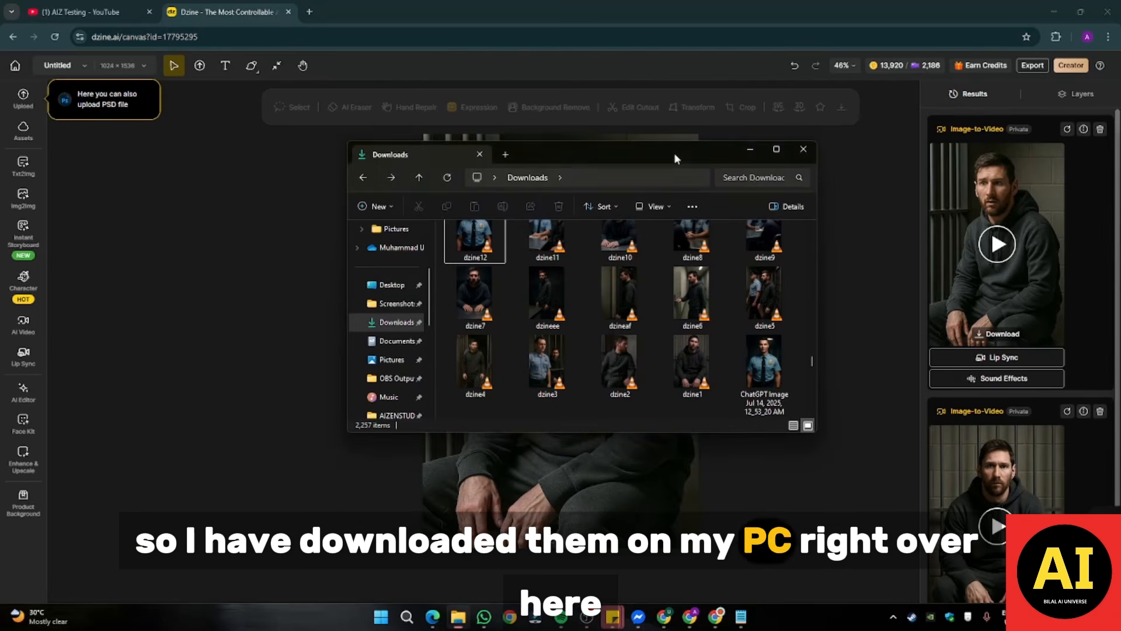
{"action": "double_click", "coordinate": [683, 367]}
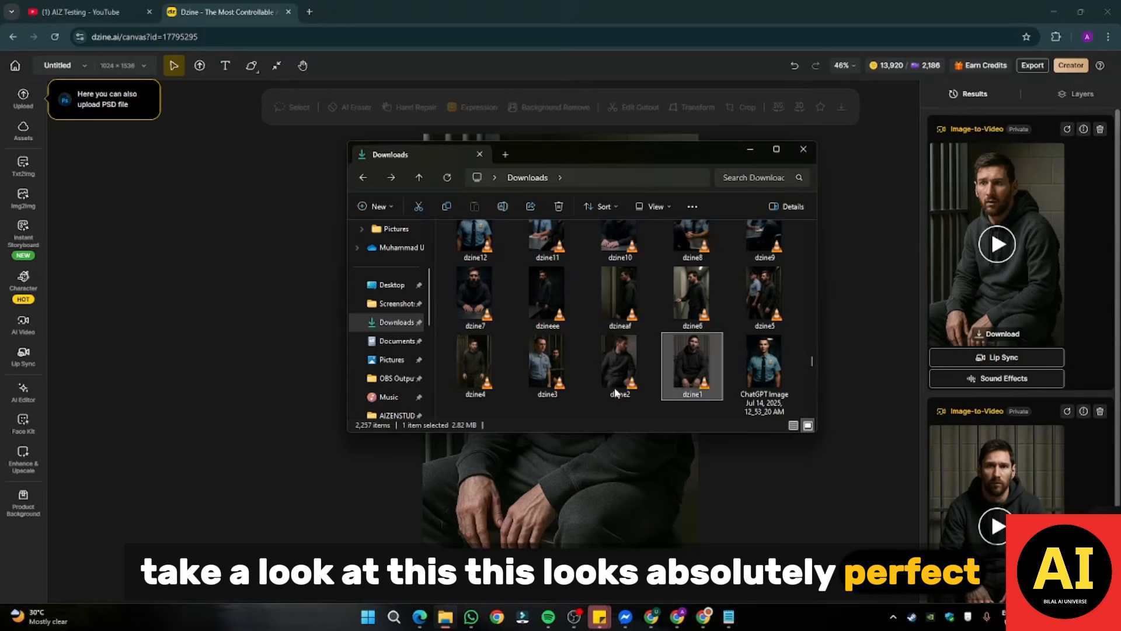
{"action": "left_click", "coordinate": [613, 383]}
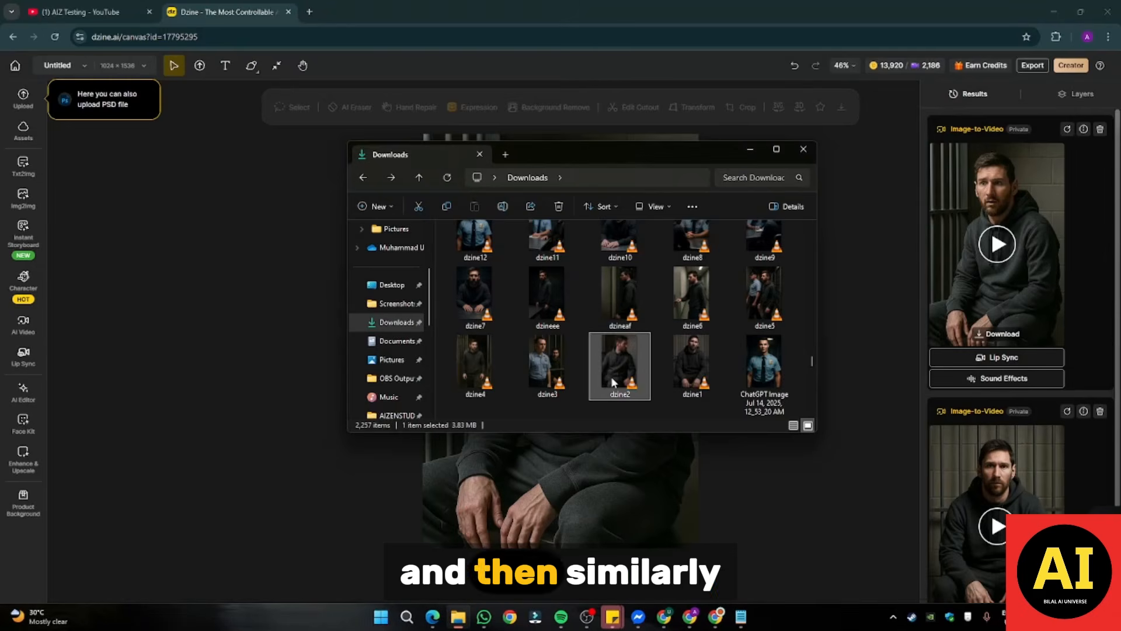
{"action": "double_click", "coordinate": [614, 336]}
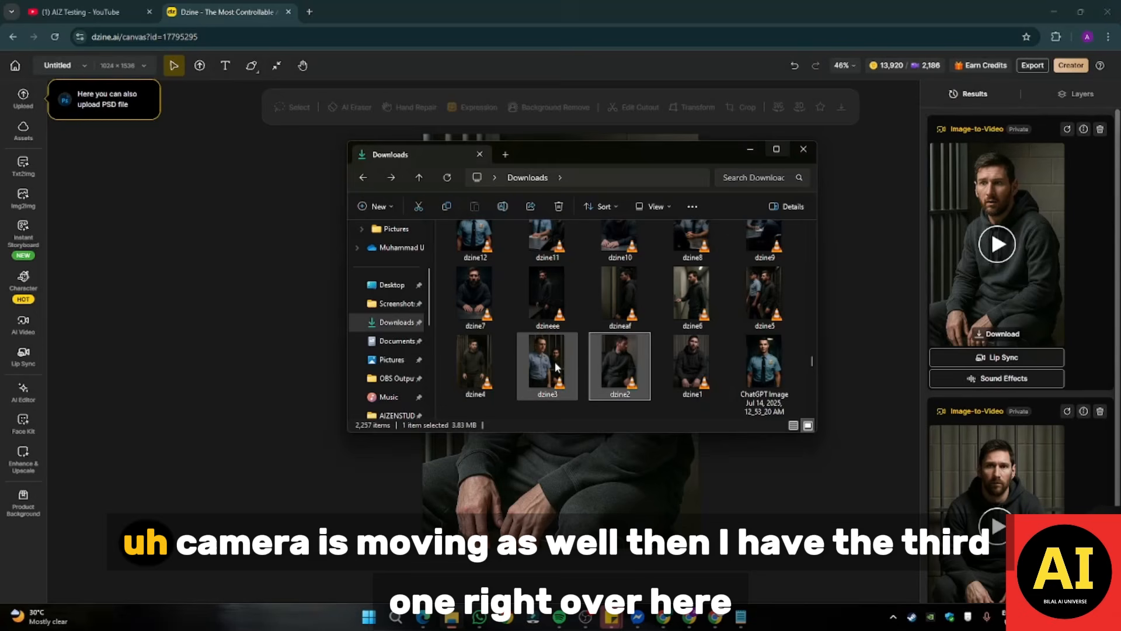
{"action": "double_click", "coordinate": [554, 363]}
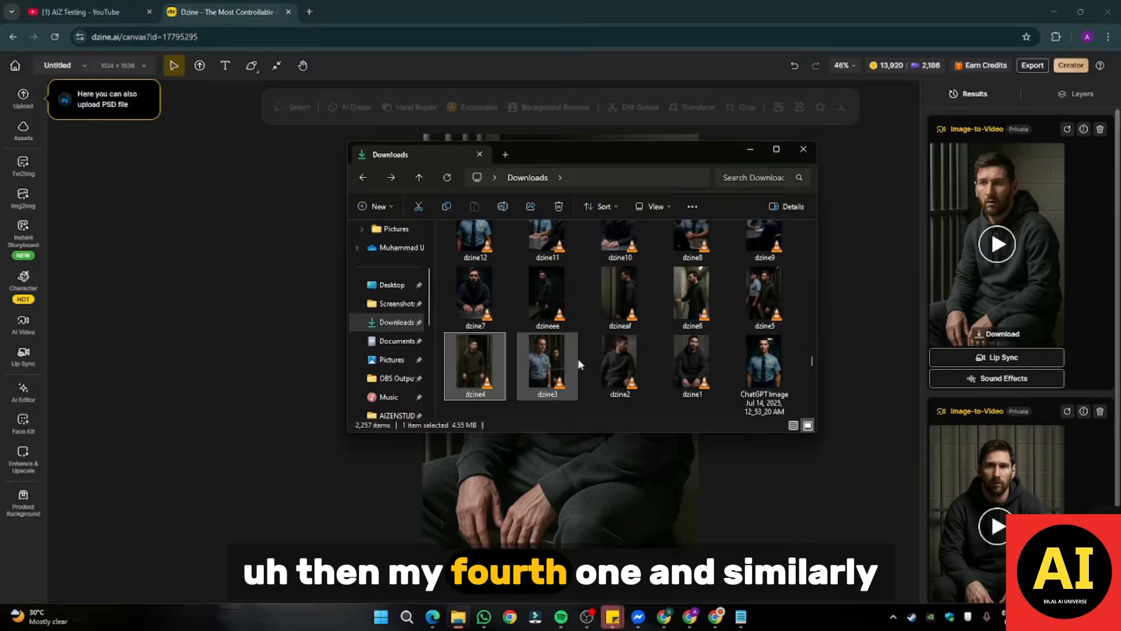
{"action": "key", "text": "Return"}
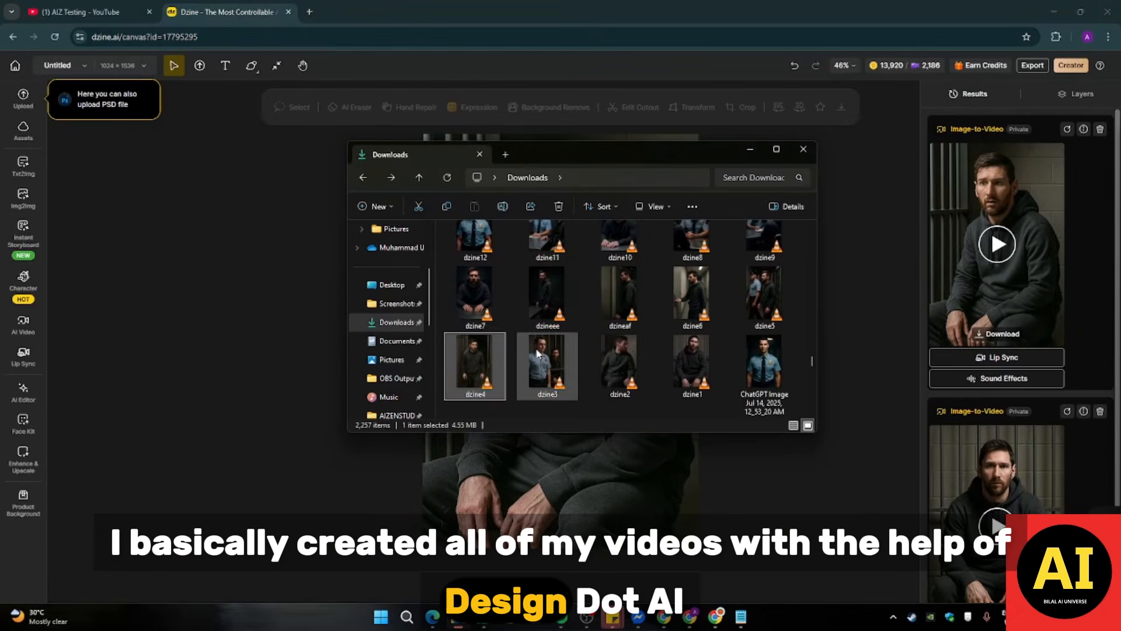
{"action": "scroll", "coordinate": [535, 348], "scroll_direction": "up", "scroll_amount": 1}
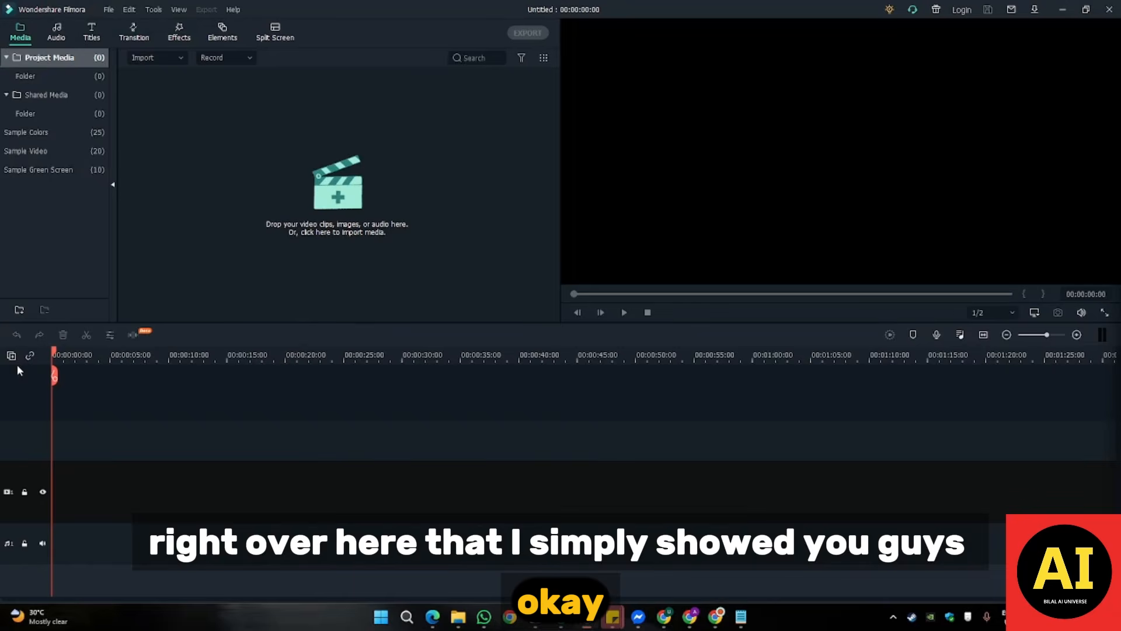
Step: Import all the dzine clips and the vidu-video close-up of Messi from Downloads into the Filmora project media
{"action": "left_click", "coordinate": [457, 617]}
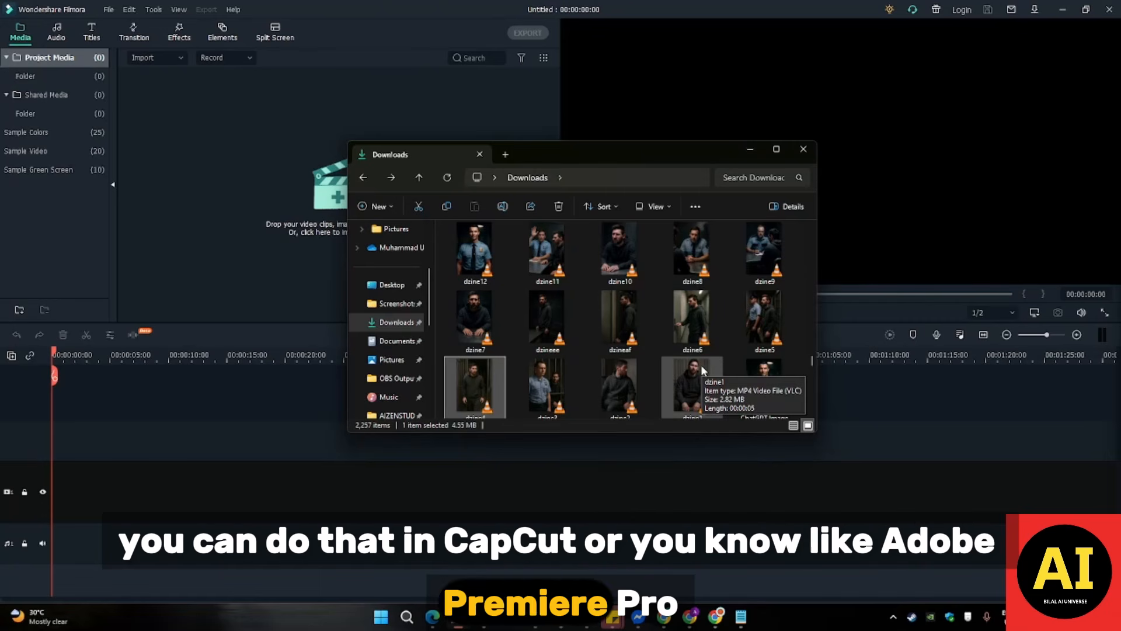
{"action": "scroll", "coordinate": [731, 386], "scroll_direction": "down", "scroll_amount": 1}
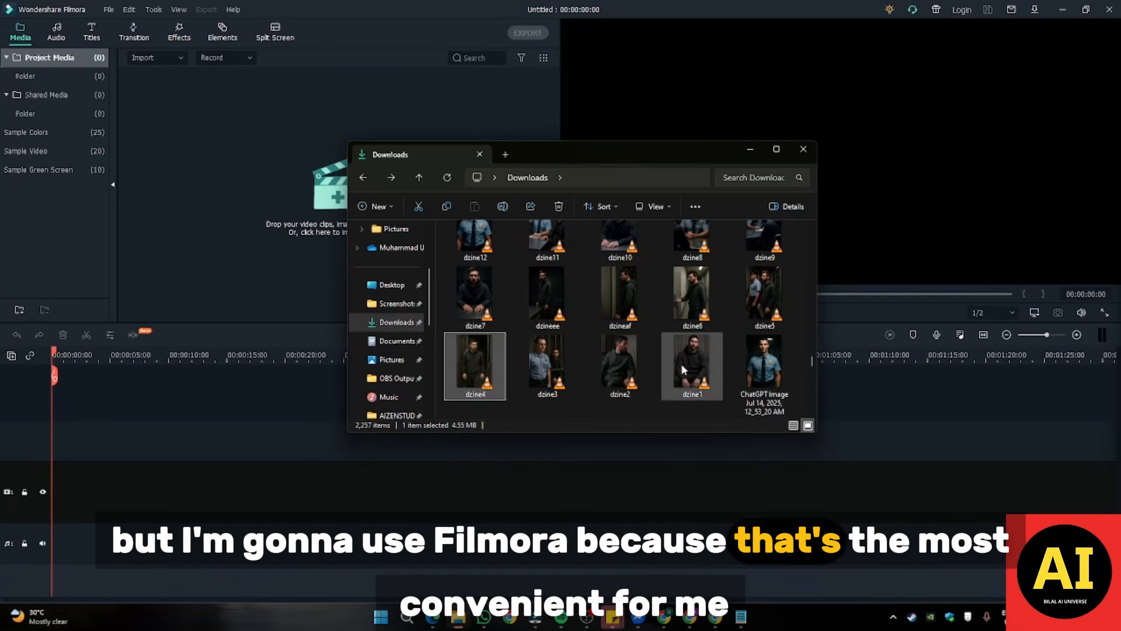
{"action": "left_click_drag", "start_coordinate": [727, 359], "coordinate": [489, 360]}
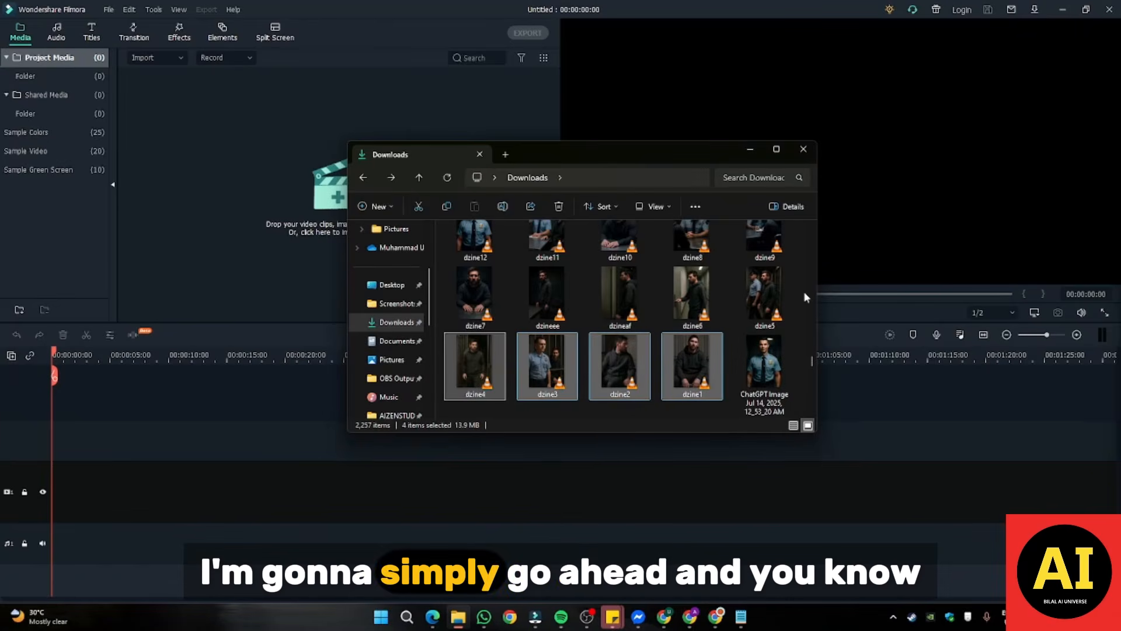
{"action": "left_click_drag", "start_coordinate": [806, 297], "coordinate": [461, 300]}
{"action": "scroll", "coordinate": [646, 319], "scroll_direction": "up", "scroll_amount": 1}
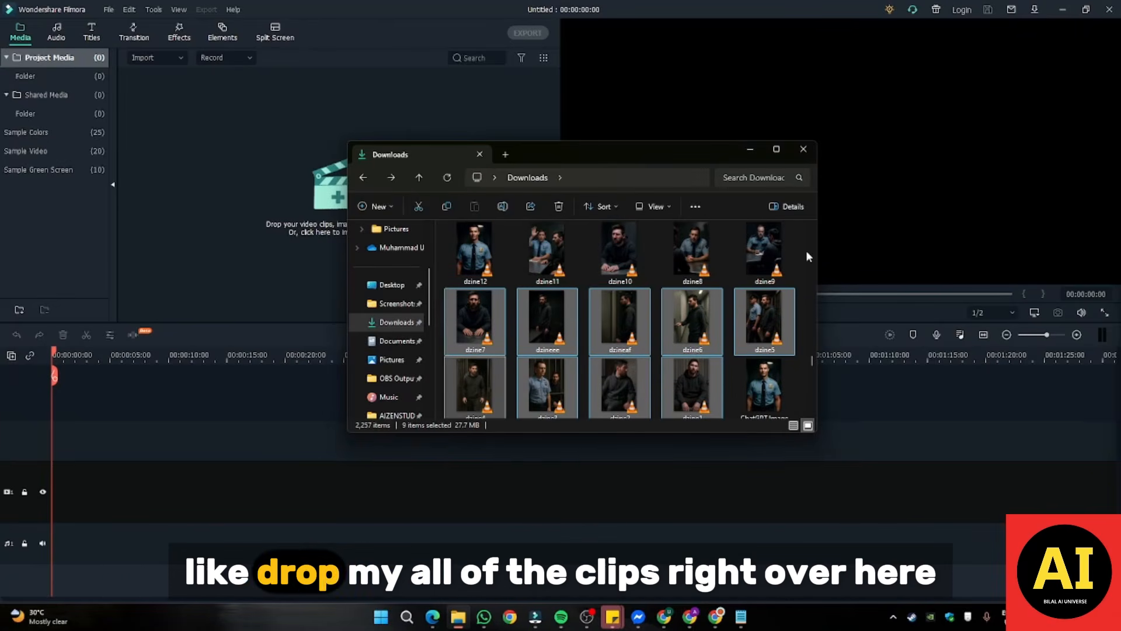
{"action": "left_click_drag", "start_coordinate": [808, 255], "coordinate": [493, 263]}
{"action": "scroll", "coordinate": [654, 302], "scroll_direction": "up", "scroll_amount": 3}
{"action": "left_click", "coordinate": [764, 257], "text": "ctrl"}
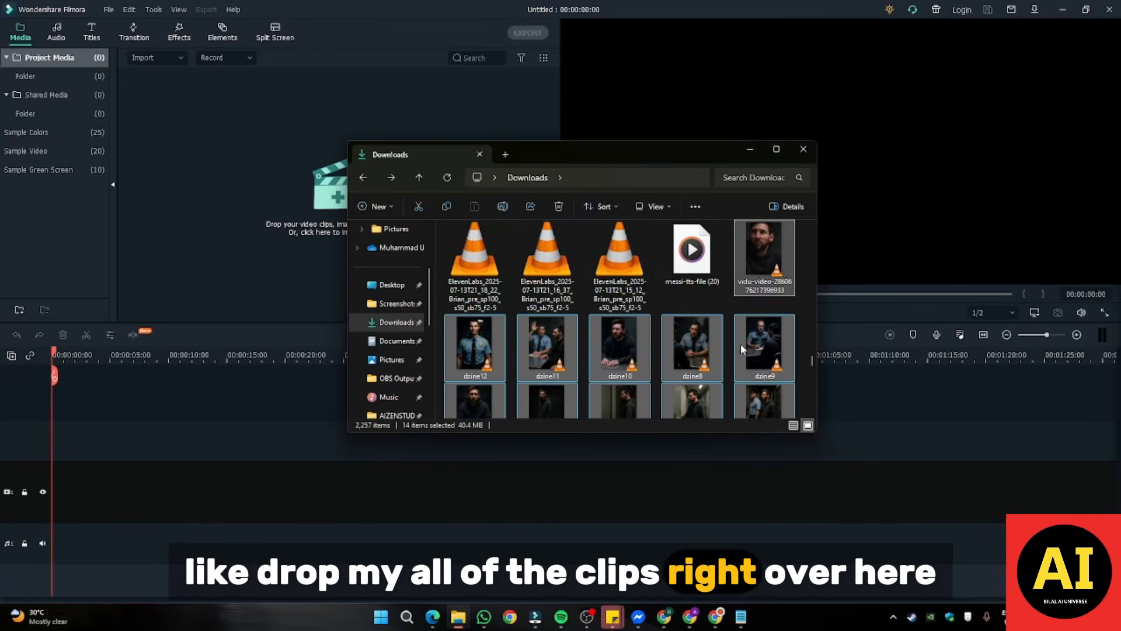
{"action": "left_click_drag", "start_coordinate": [174, 141], "coordinate": [227, 166]}
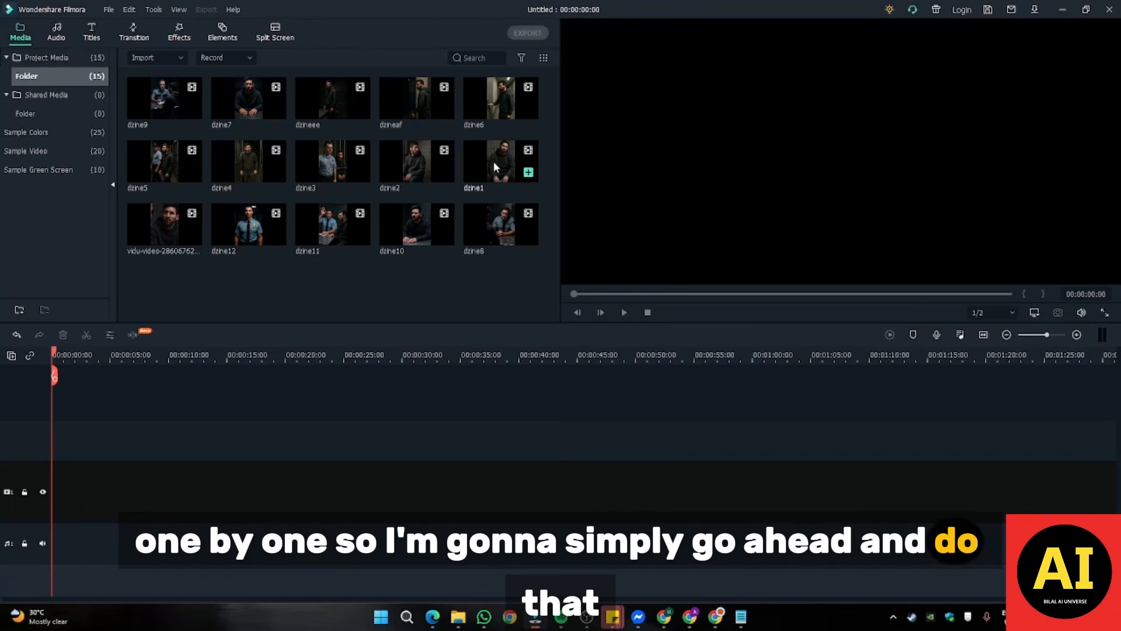
Step: Place all imported clips in story order from dzine1 on the video track, keeping the 1080 x 1920 25fps project settings, and rewind to the start
{"action": "left_click_drag", "start_coordinate": [492, 161], "coordinate": [59, 491]}
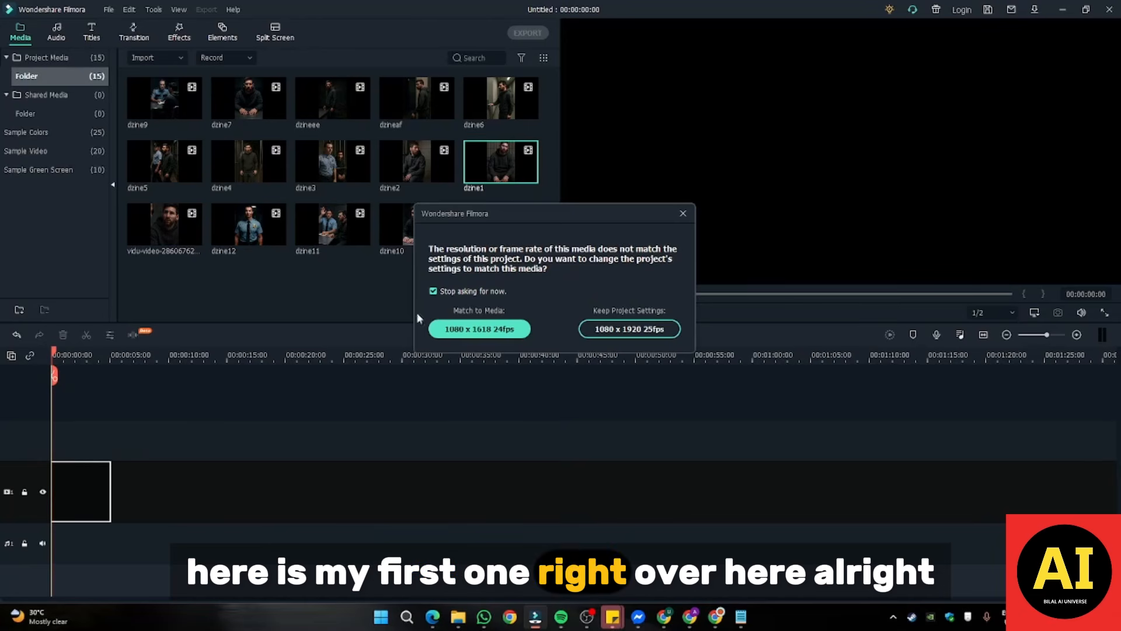
{"action": "left_click", "coordinate": [598, 330]}
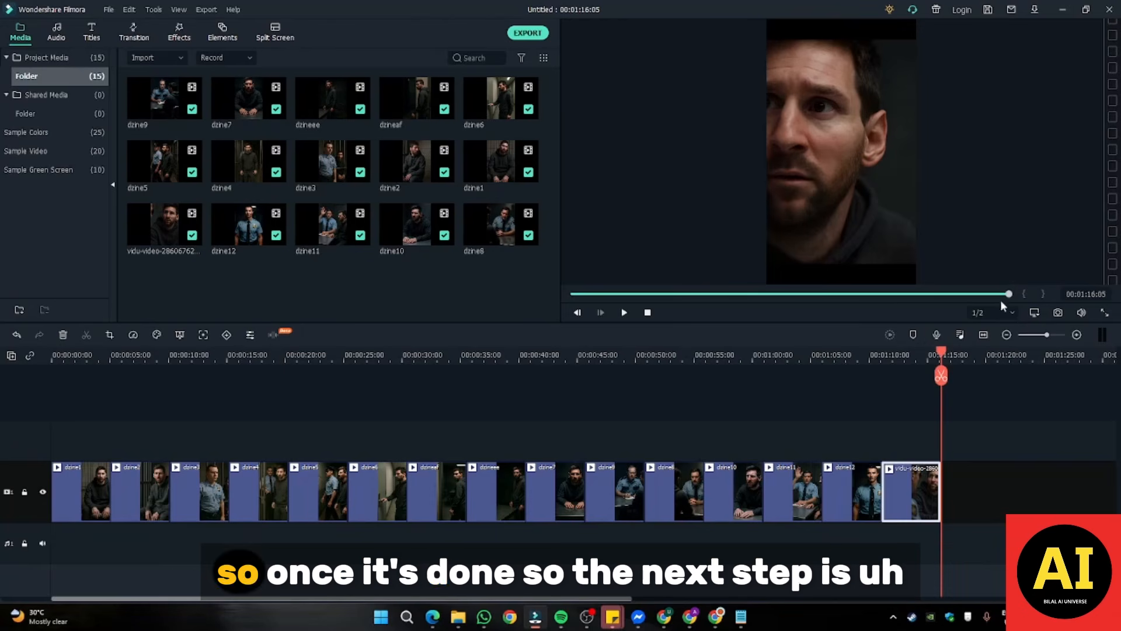
{"action": "left_click_drag", "start_coordinate": [1011, 298], "coordinate": [563, 283]}
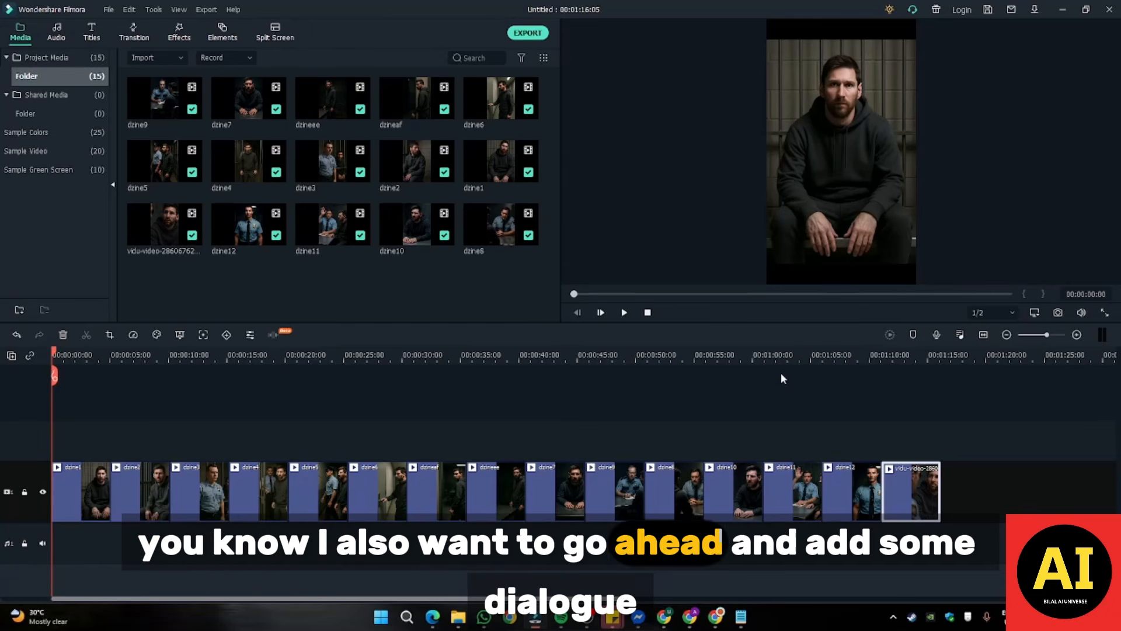
Step: Switch to the browser and open the ElevenLabs Text to Speech page in a new tab
{"action": "left_click", "coordinate": [692, 618]}
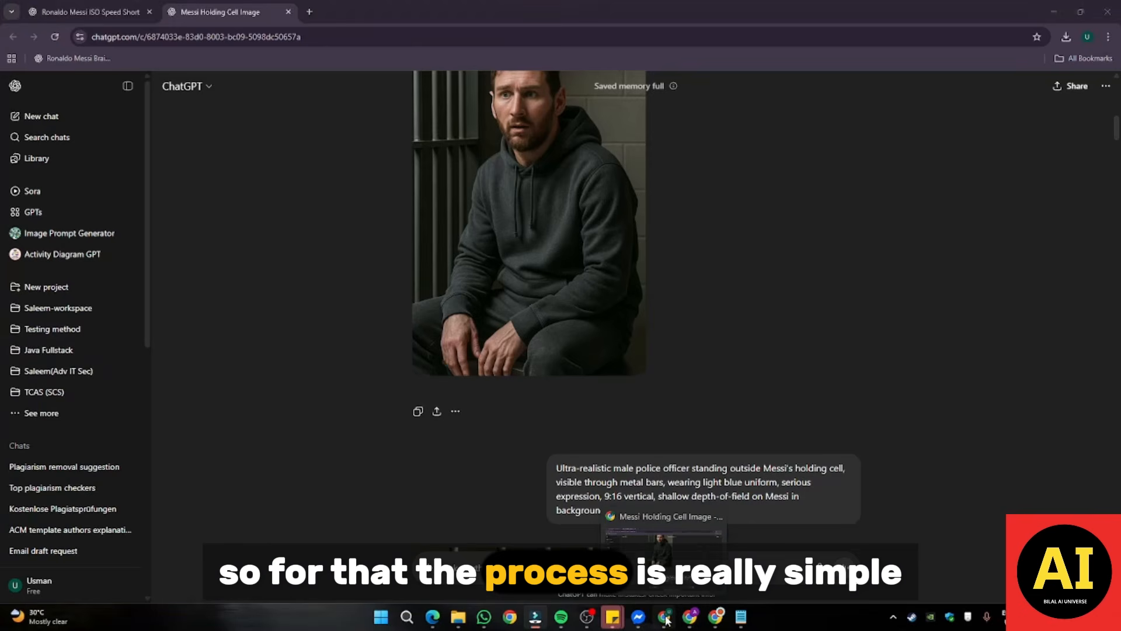
{"action": "left_click", "coordinate": [307, 12]}
{"action": "type", "text": "ele"}
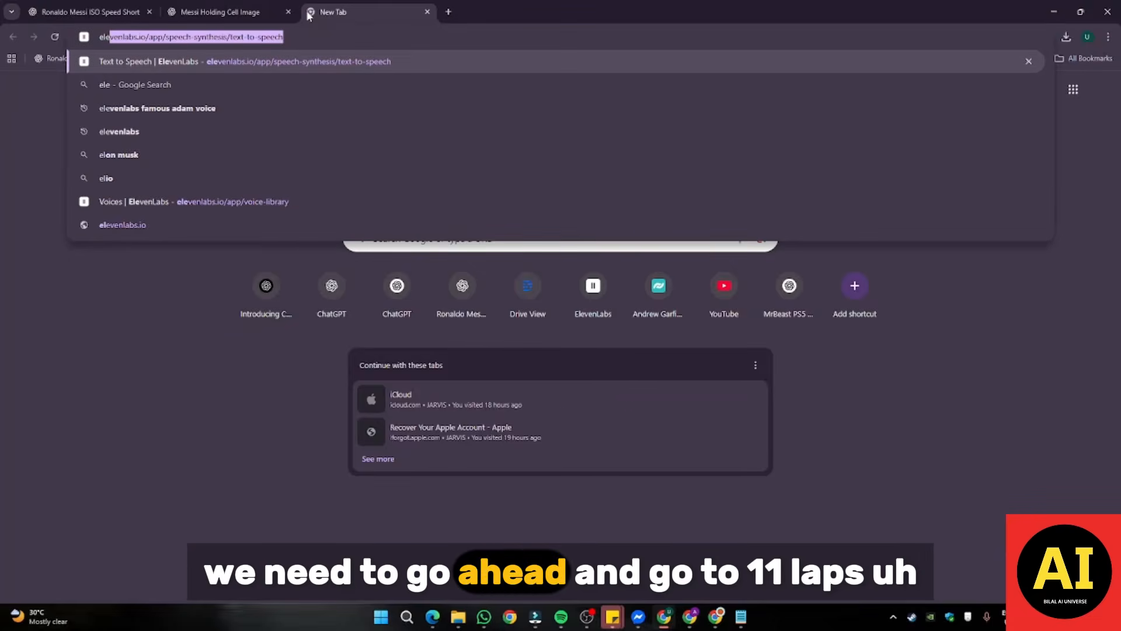
{"action": "key", "text": "Return"}
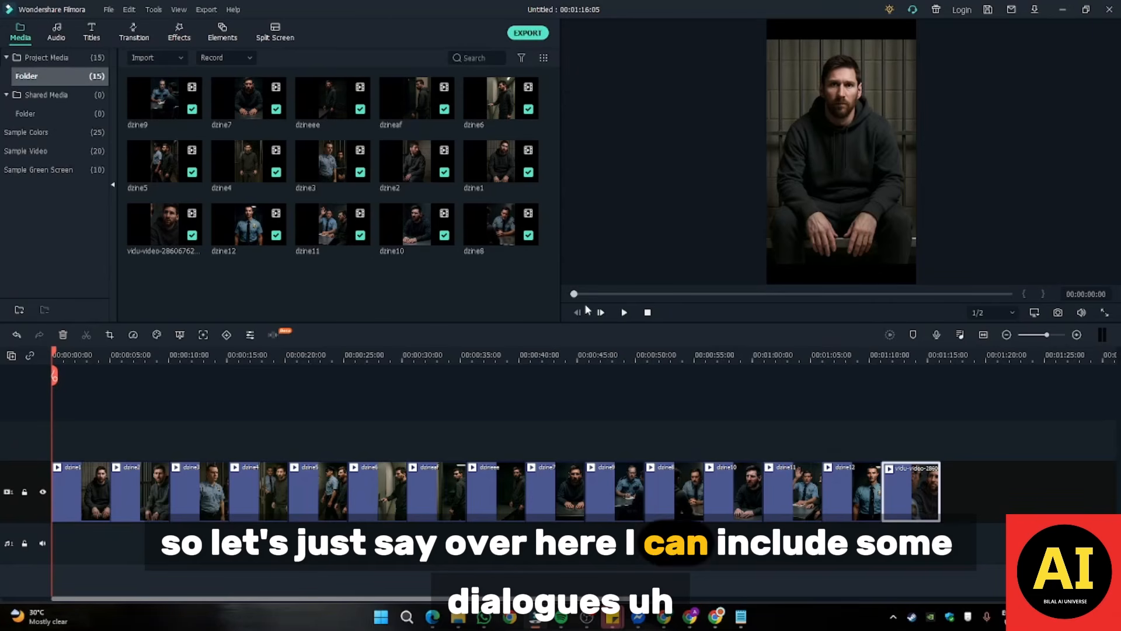
Step: Return to Filmora and find the interrogation scene in the timeline where the police officer speaks to Messi
{"action": "left_click_drag", "start_coordinate": [574, 293], "coordinate": [623, 293]}
{"action": "left_click", "coordinate": [620, 377]}
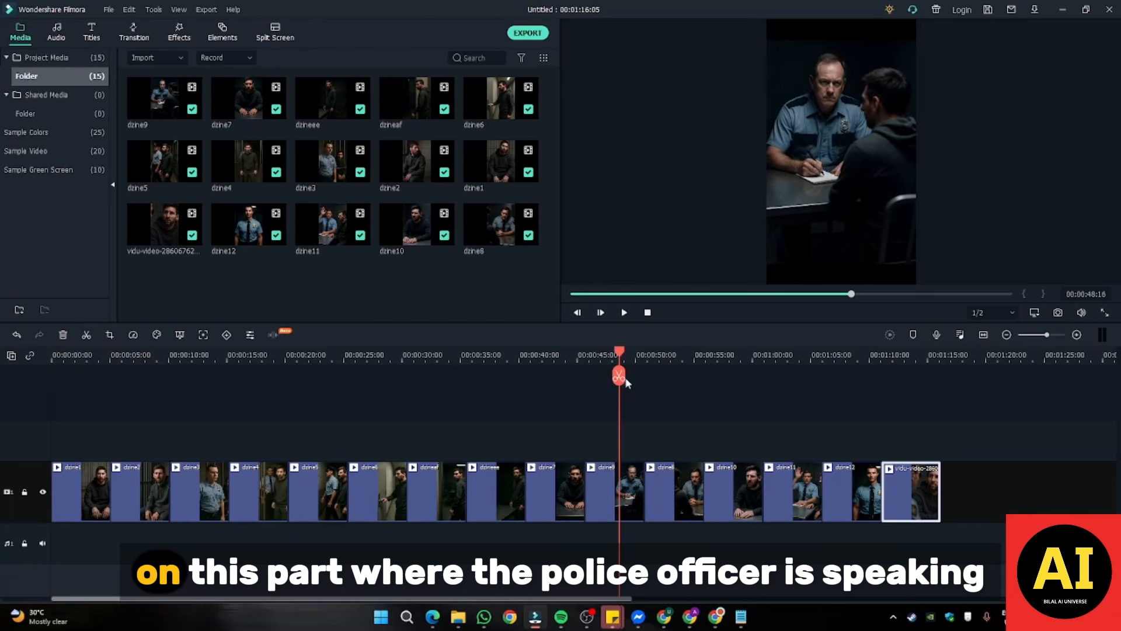
{"action": "mouse_move", "coordinate": [627, 382]}
{"action": "left_mouse_down"}
{"action": "mouse_move", "coordinate": [604, 401]}
{"action": "mouse_move", "coordinate": [627, 399]}
{"action": "left_mouse_up"}
Step: Back in ElevenLabs, replace the sample speech text with "So was that really you who stole the ballon d'or"
{"action": "left_click", "coordinate": [1062, 10]}
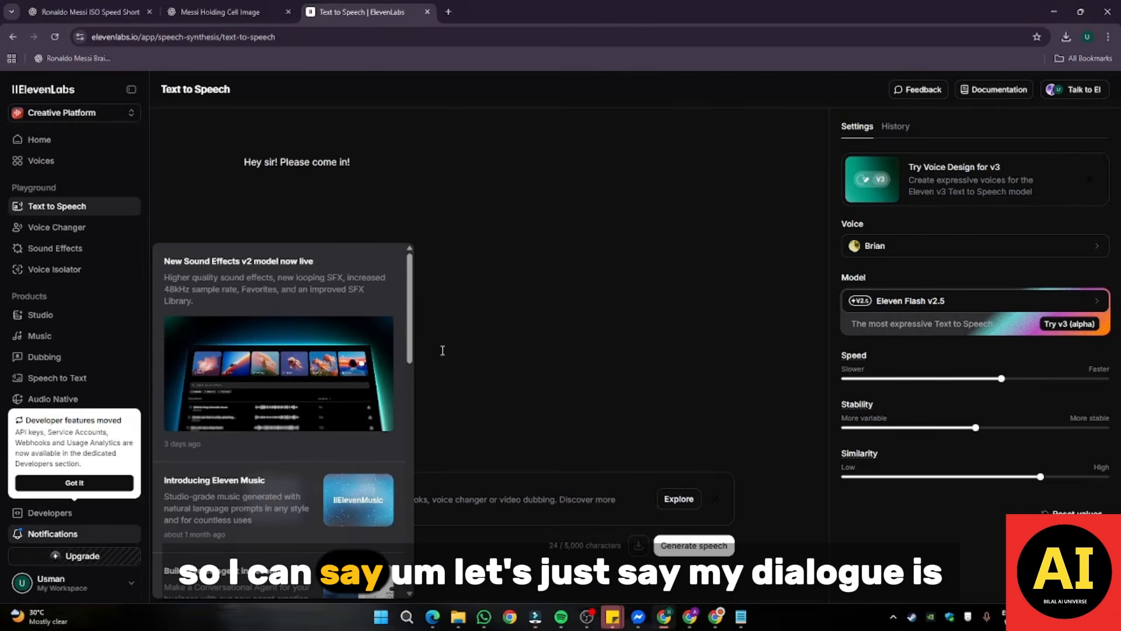
{"action": "left_click", "coordinate": [480, 517]}
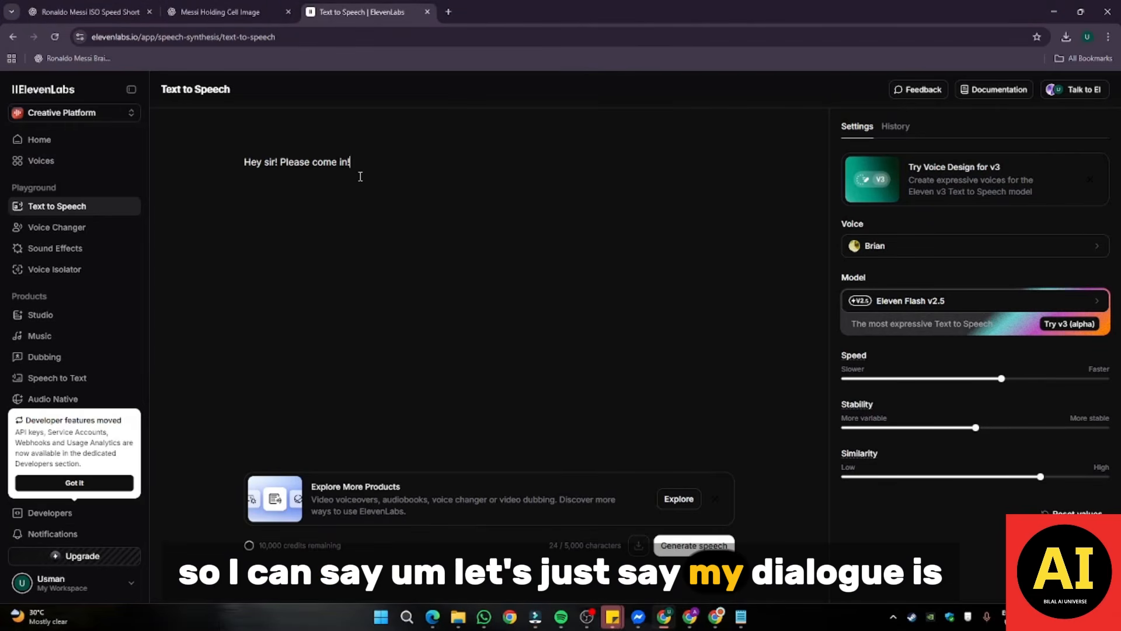
{"action": "key", "text": "ctrl+a"}
{"action": "type", "text": "So w"}
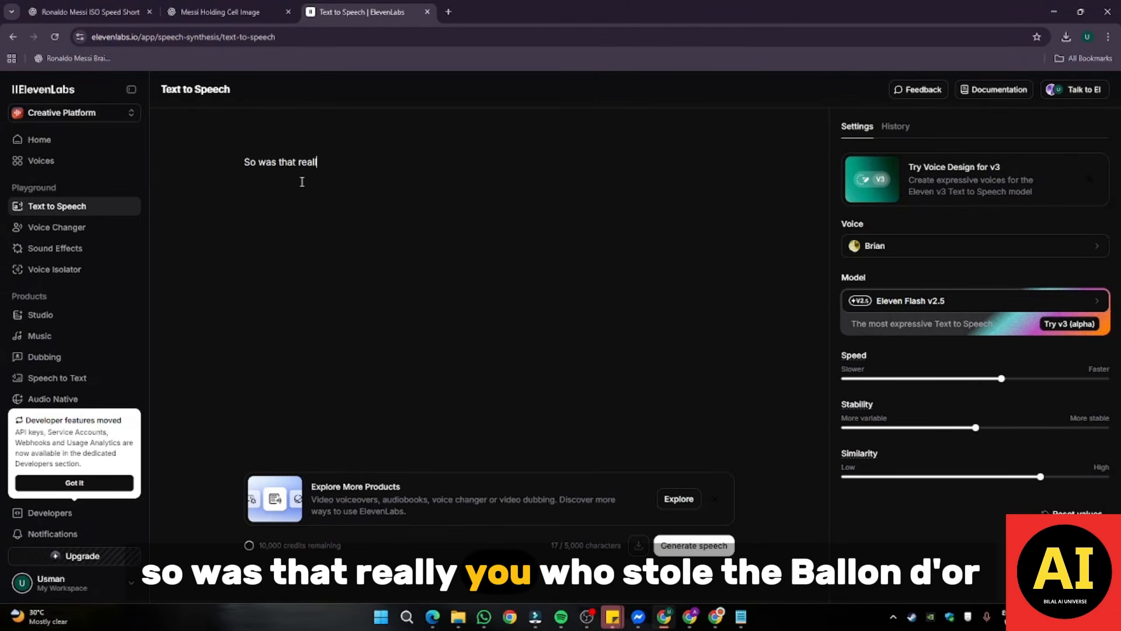
{"action": "type", "text": "as that really you who st"}
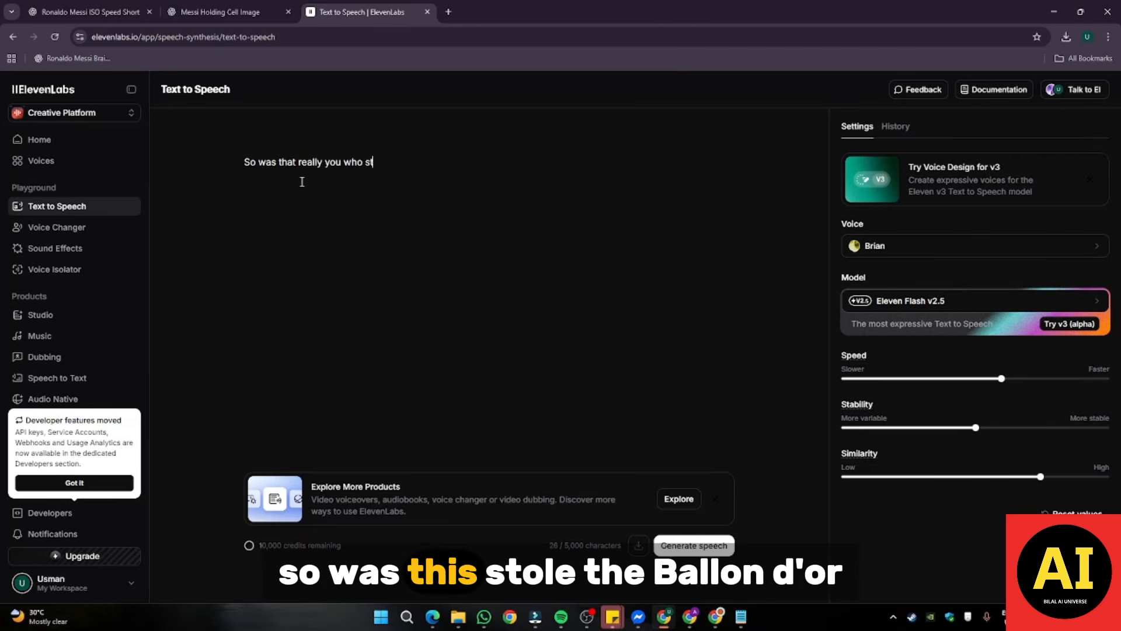
{"action": "type", "text": "allon"}
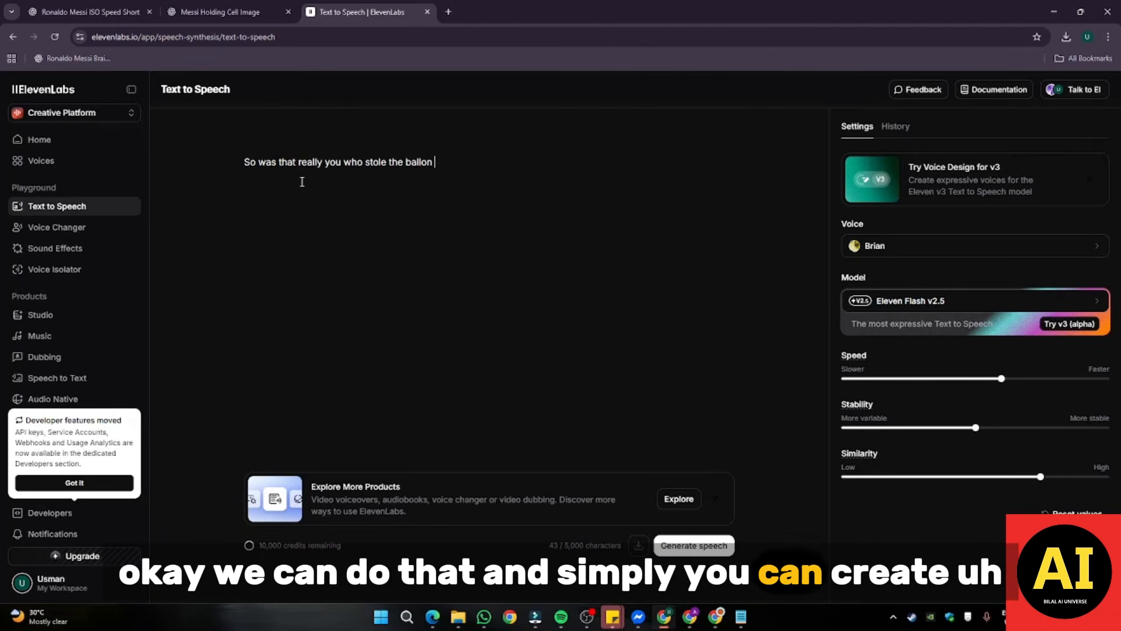
{"action": "type", "text": " d'or"}
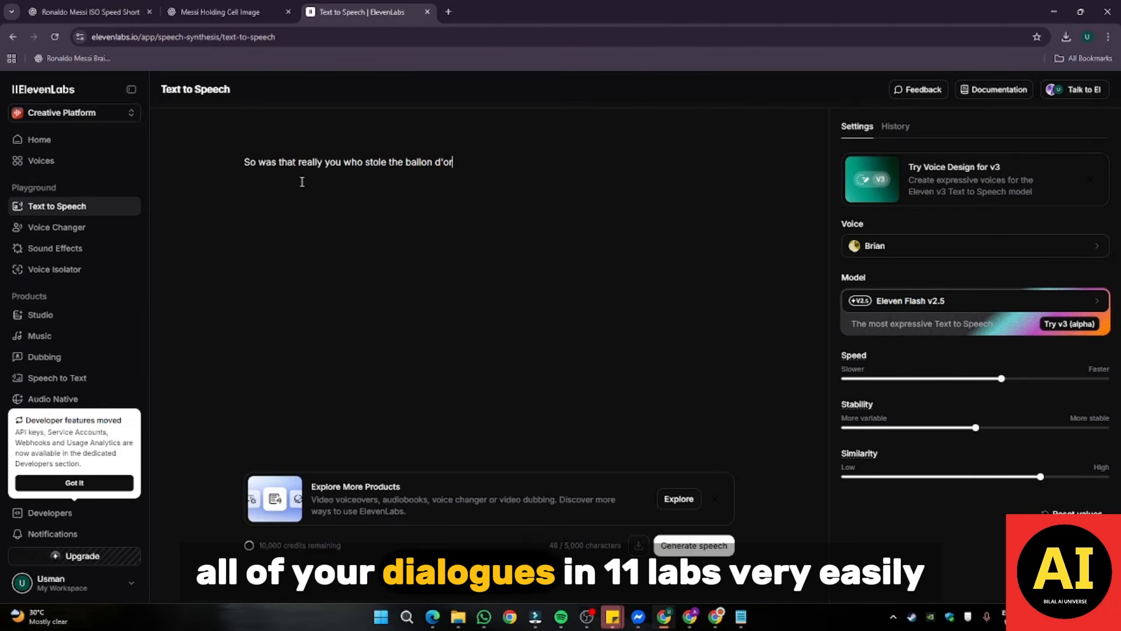
Step: Generate the ballon d'or line as speech with the Brian voice and download the audio
{"action": "left_click", "coordinate": [687, 546]}
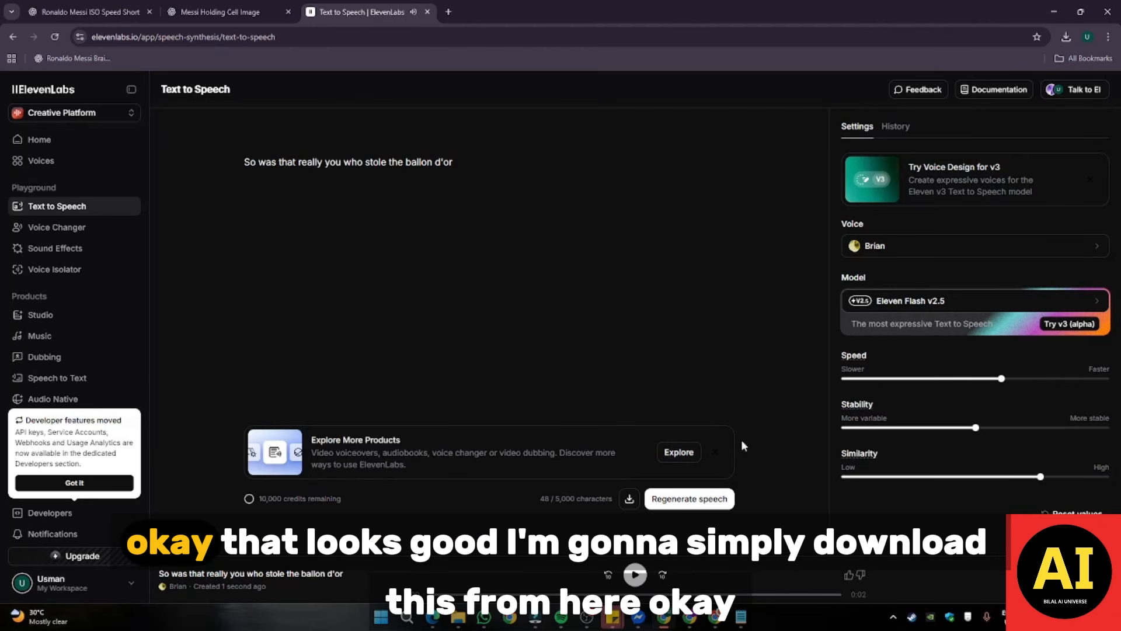
{"action": "left_click", "coordinate": [1068, 574]}
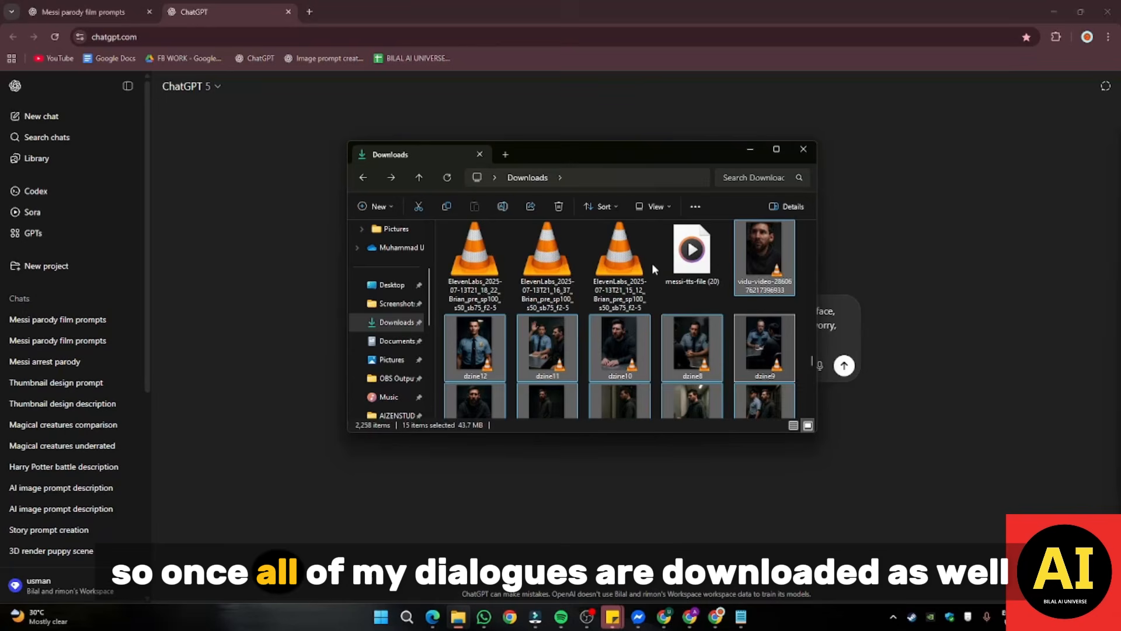
Step: Import the three downloaded ElevenLabs audio files from the Downloads folder into the Filmora project media
{"action": "left_click_drag", "start_coordinate": [651, 263], "coordinate": [477, 269]}
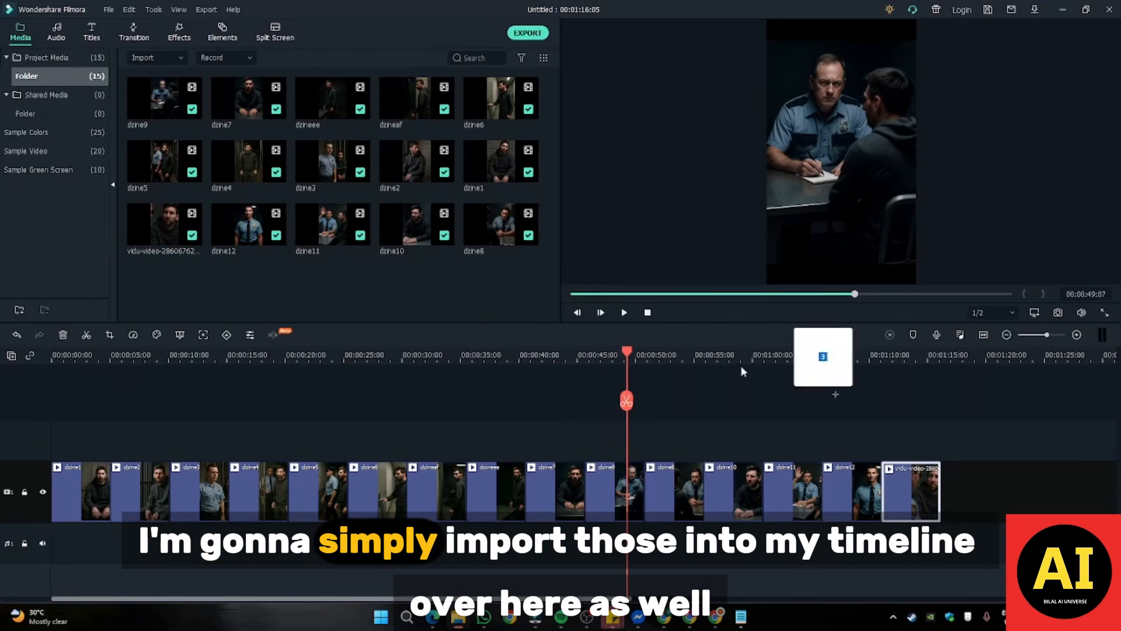
{"action": "left_click_drag", "start_coordinate": [826, 383], "coordinate": [394, 260]}
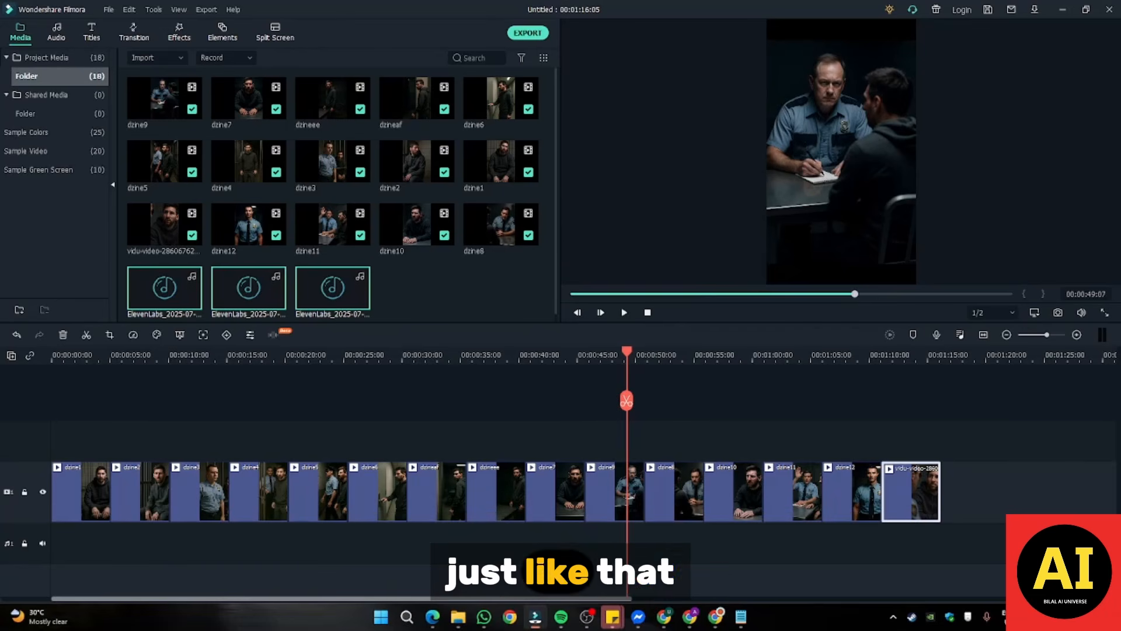
{"action": "left_click", "coordinate": [426, 299]}
Step: Place the three ElevenLabs dialogue clips on the audio track, under the dzine9 interrogation clip, the opening dzine1 clip and the dzine5 clip
{"action": "scroll", "coordinate": [351, 306], "scroll_direction": "down", "scroll_amount": 1}
{"action": "left_click_drag", "start_coordinate": [324, 289], "coordinate": [597, 525]}
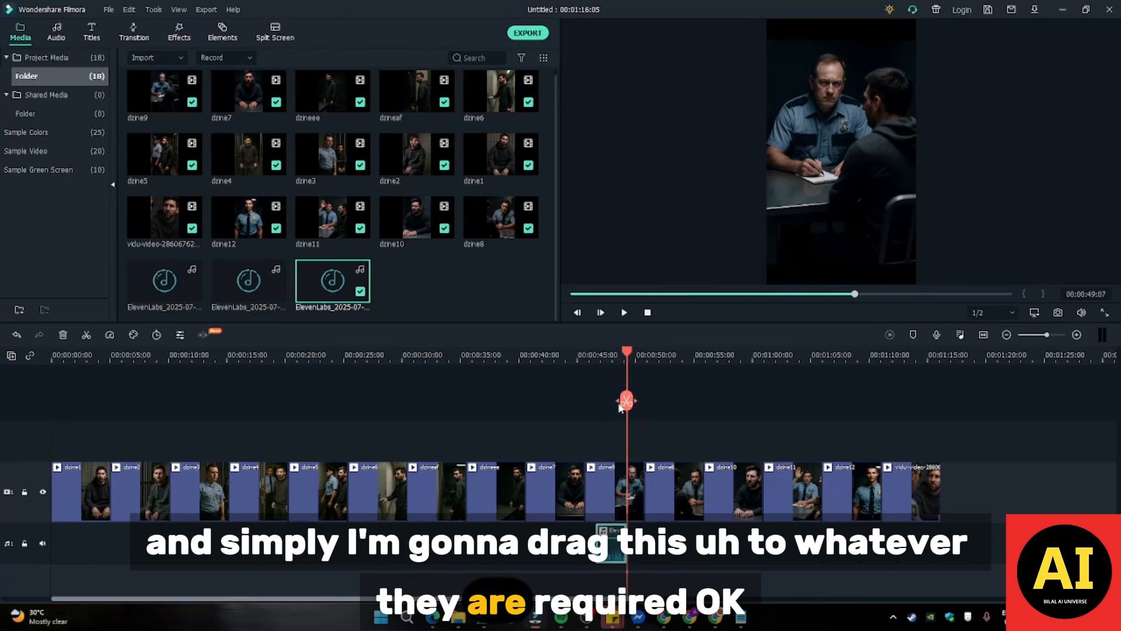
{"action": "left_click_drag", "start_coordinate": [627, 401], "coordinate": [595, 400]}
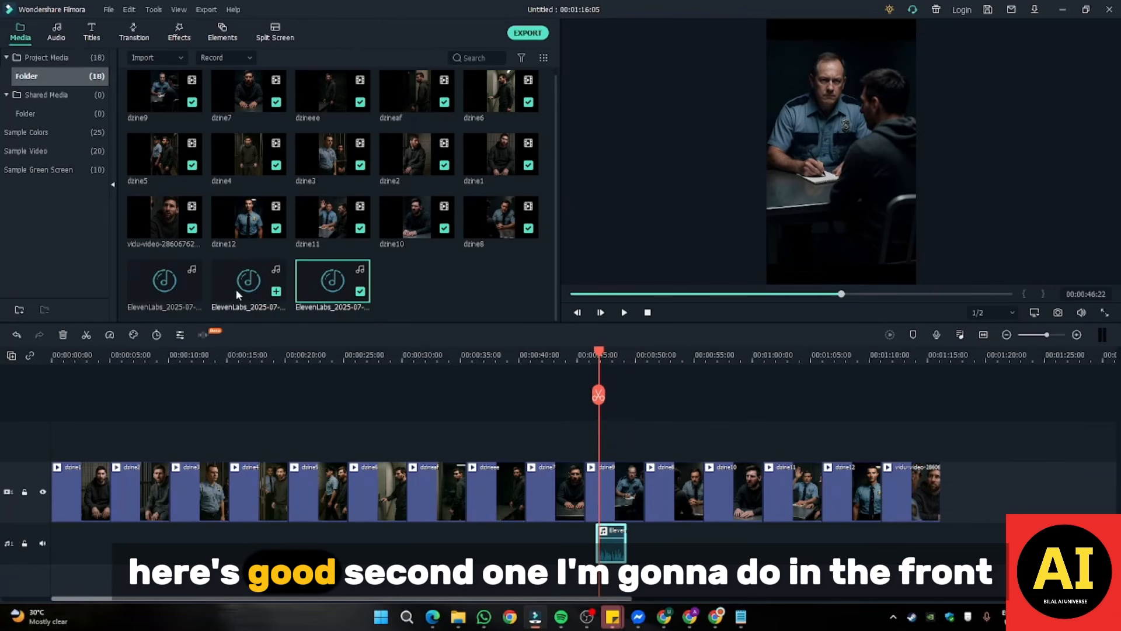
{"action": "left_click_drag", "start_coordinate": [248, 289], "coordinate": [68, 520]}
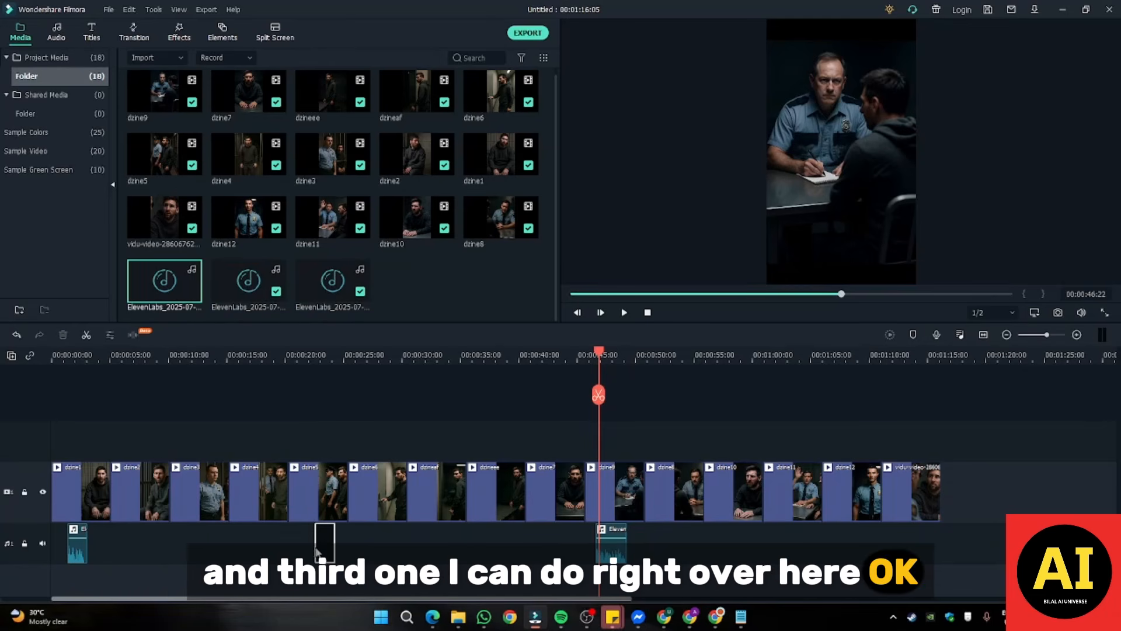
{"action": "left_click_drag", "start_coordinate": [317, 551], "coordinate": [318, 549]}
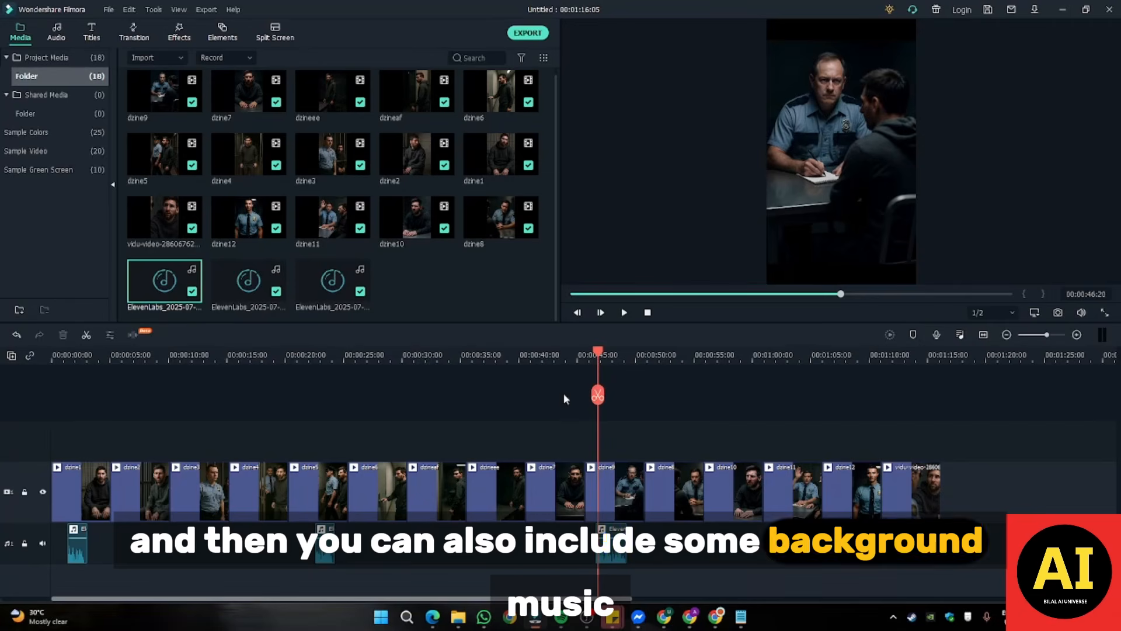
Step: Return the playhead to the start of the timeline and open the export settings for the video
{"action": "left_click", "coordinate": [87, 355]}
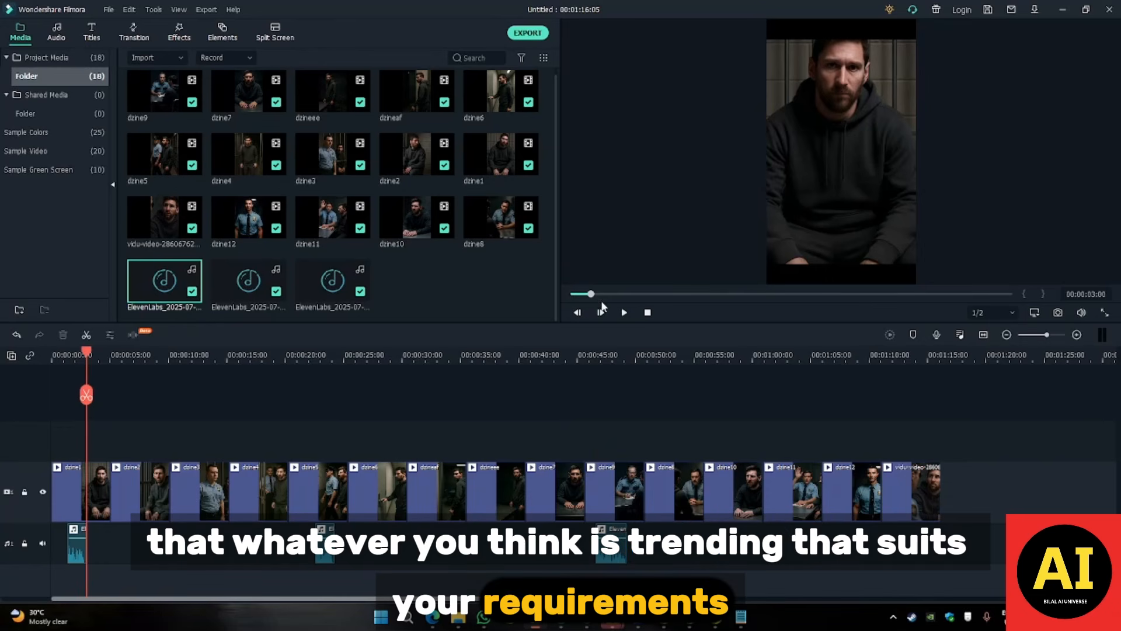
{"action": "left_click_drag", "start_coordinate": [592, 294], "coordinate": [573, 294]}
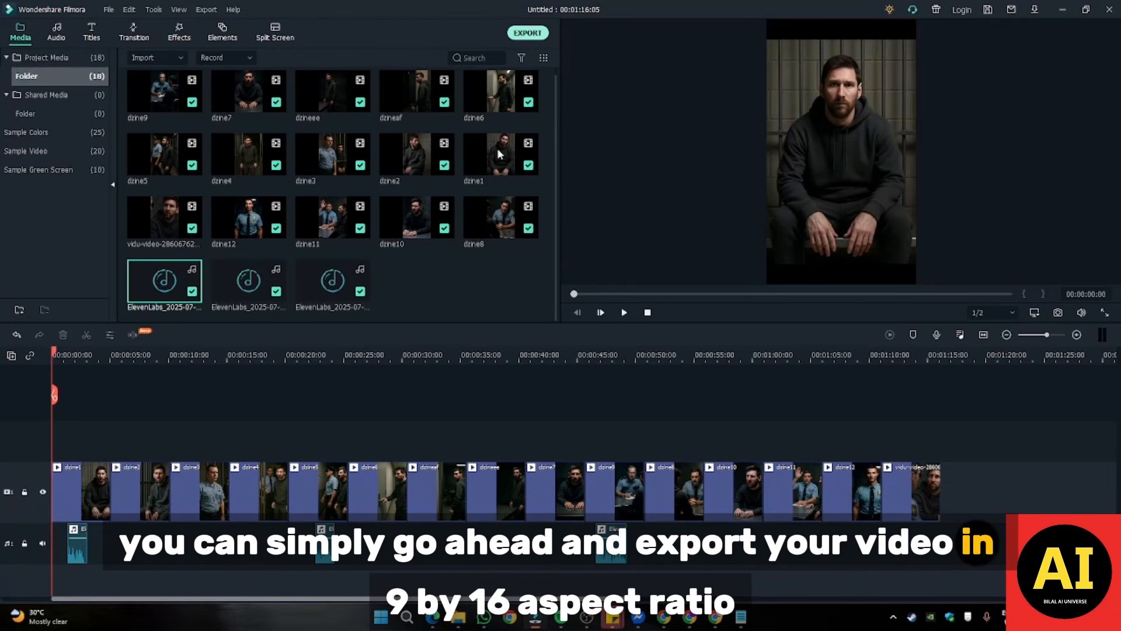
{"action": "key", "text": "ctrl+e"}
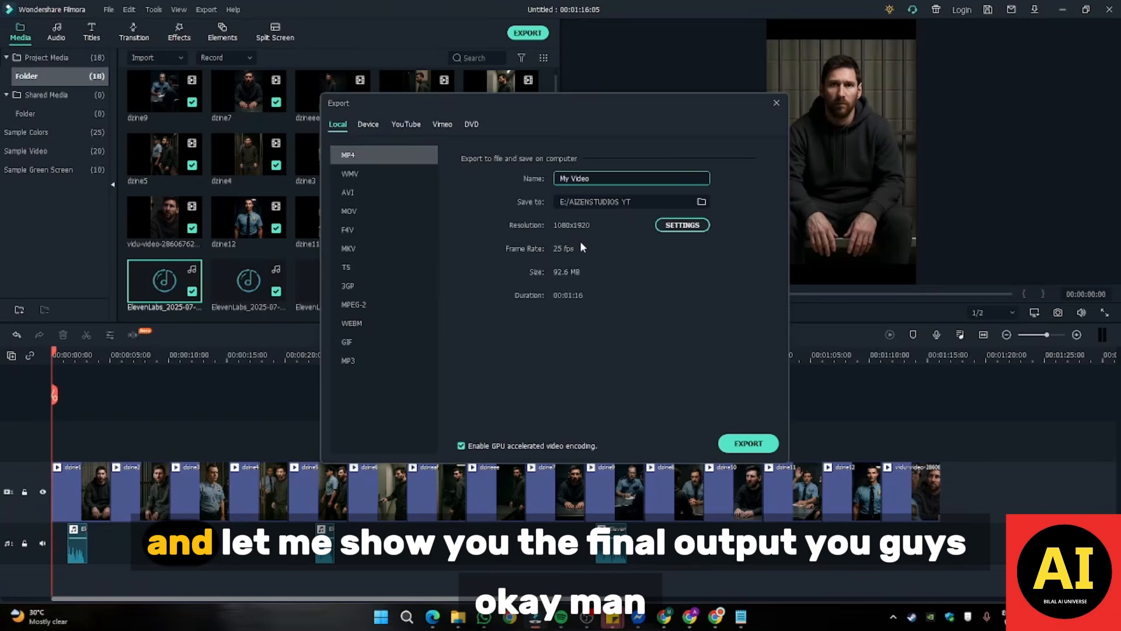